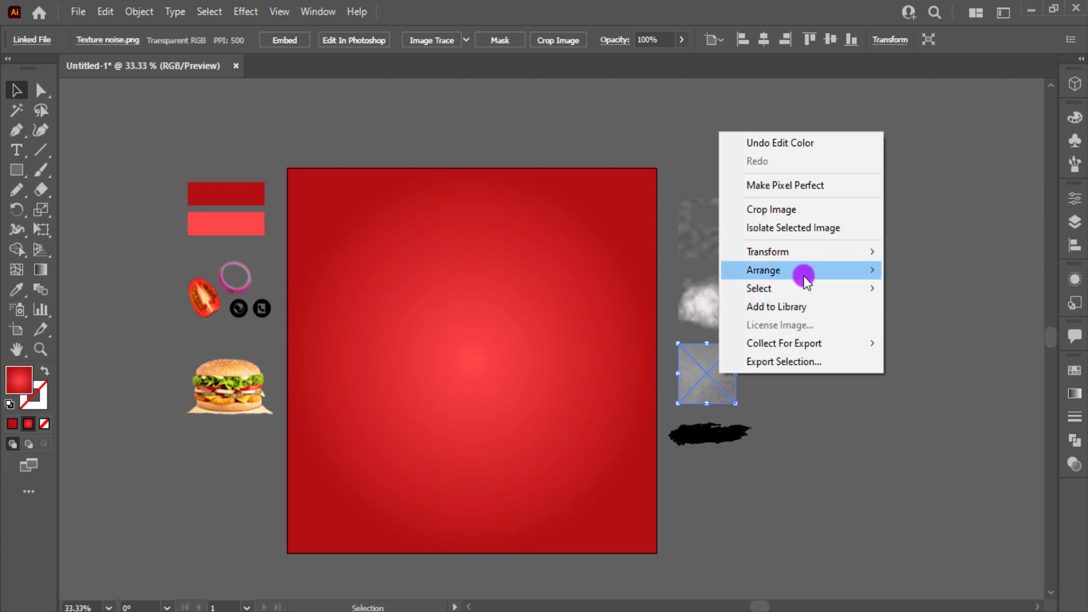
Step: Bring the Texture noise.png image to the front and scale it to cover the whole red artboard
mouse_move(802, 272)
click(696, 270)
drag(715, 376, 656, 550)
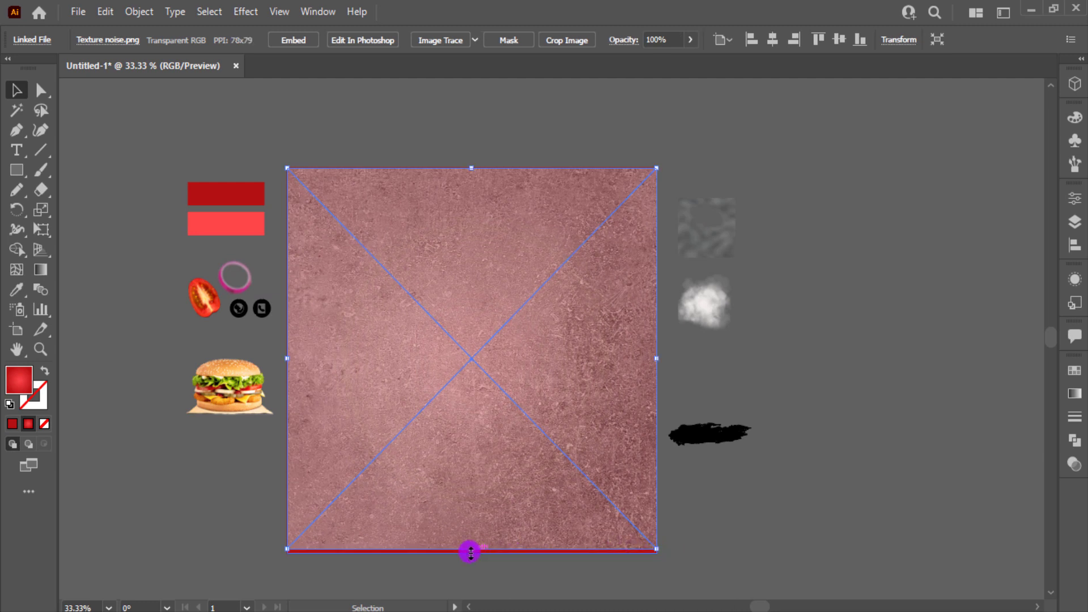
drag(471, 551, 469, 552)
Step: Set the blending mode of the Texture noise.png image on the artboard to Soft Light
click(1072, 465)
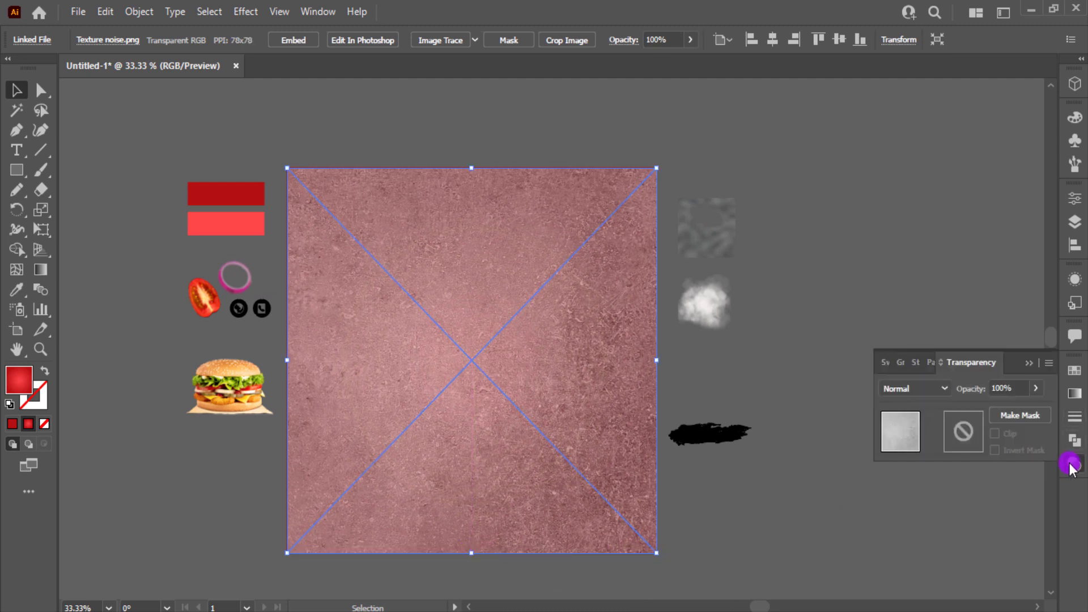
click(921, 388)
click(923, 233)
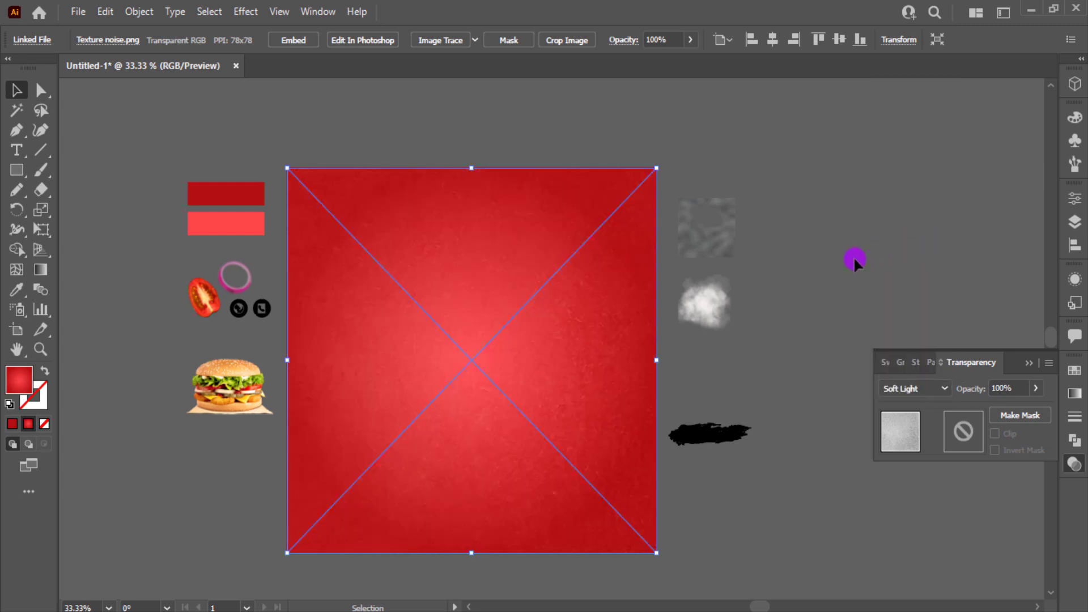
click(854, 259)
Step: Cover the whole artboard with the Noise.png image as the front object and set its blending mode to Overlay
click(708, 239)
right_click(704, 241)
mouse_move(744, 382)
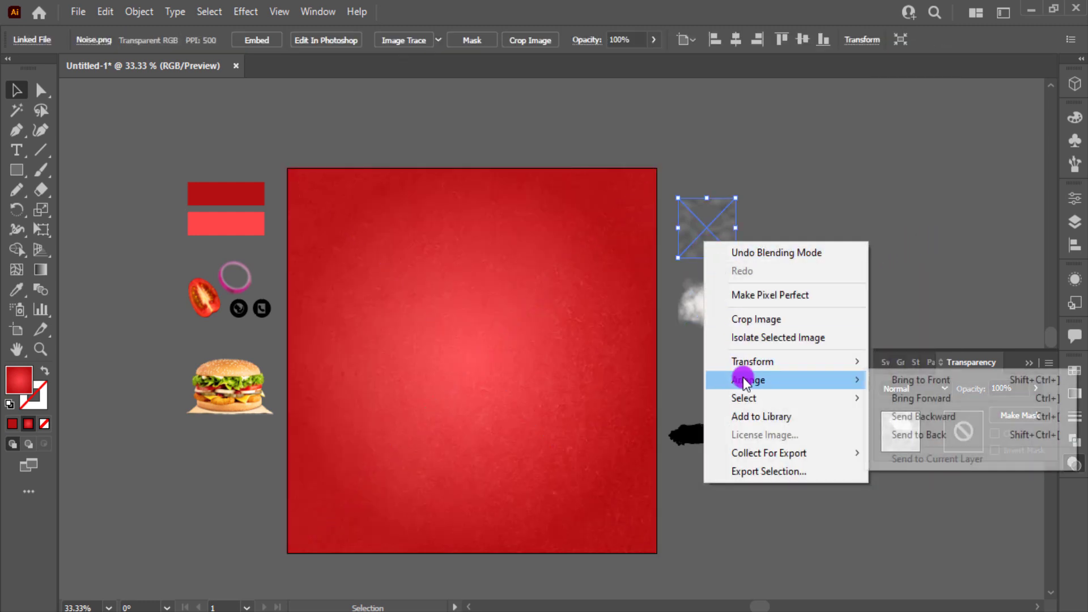
click(875, 379)
drag(688, 228, 656, 553)
click(914, 389)
click(930, 219)
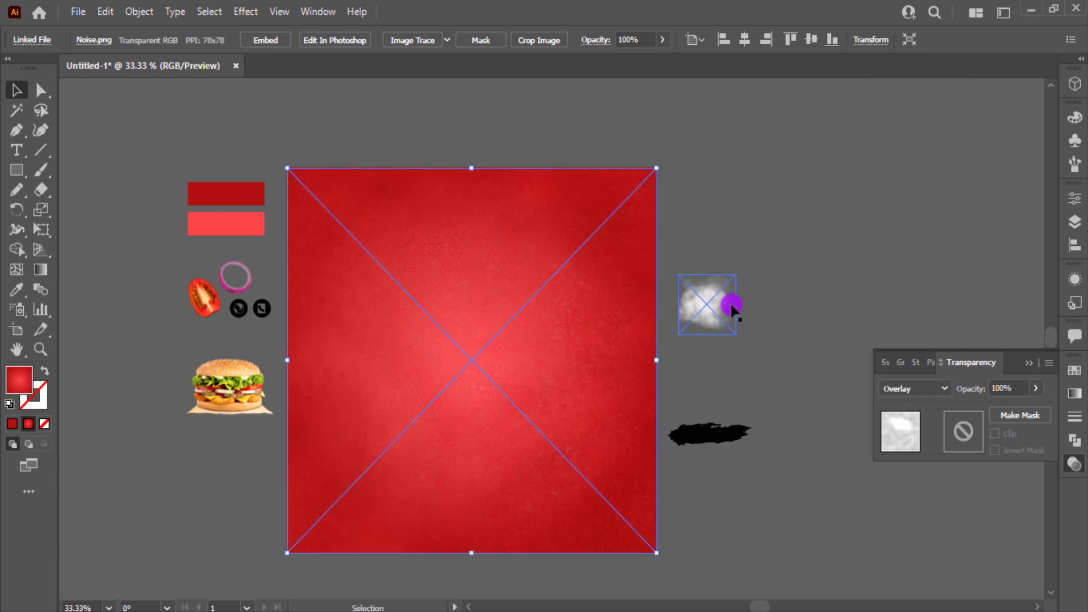
Step: Cover the whole artboard with the smoke.png image as the front object and set its blending mode to Overlay
right_click(722, 308)
mouse_move(790, 448)
click(716, 447)
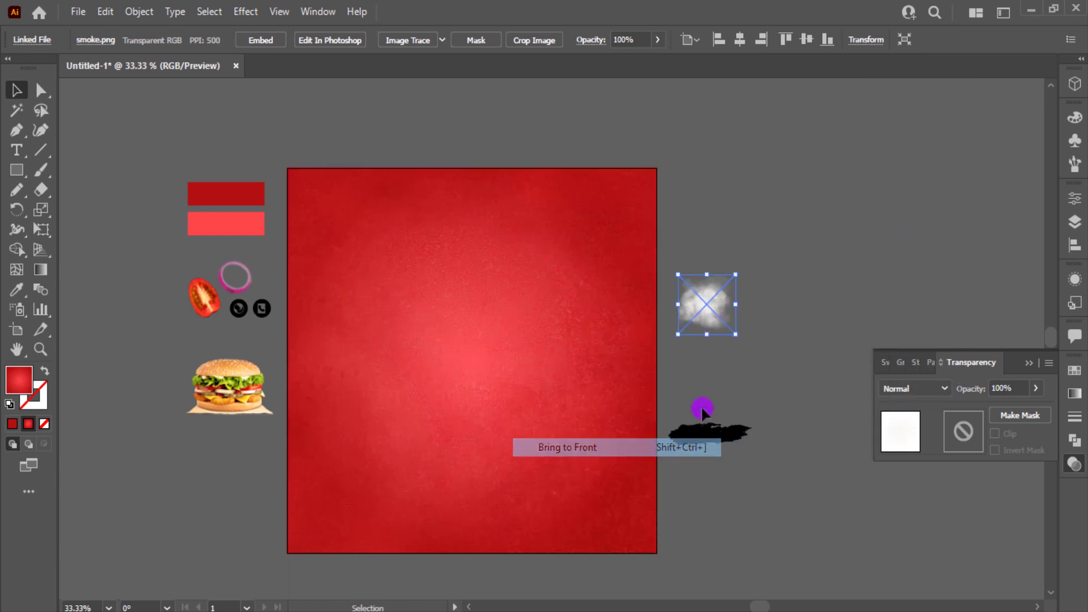
drag(708, 308, 656, 552)
click(918, 389)
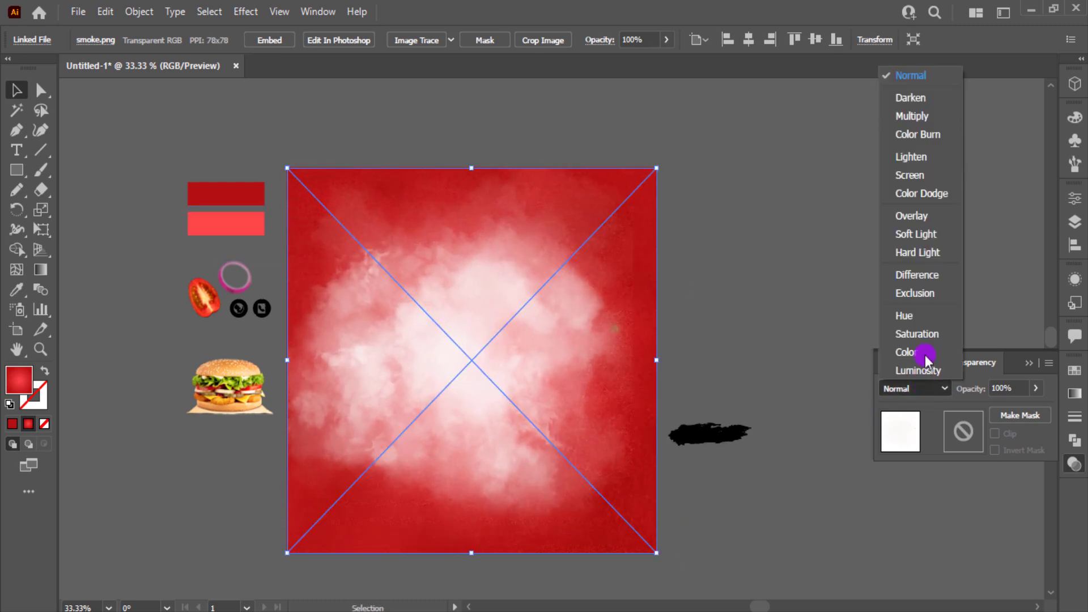
click(936, 222)
Step: Lock the red background together with the texture, noise and smoke images covering it
click(1028, 363)
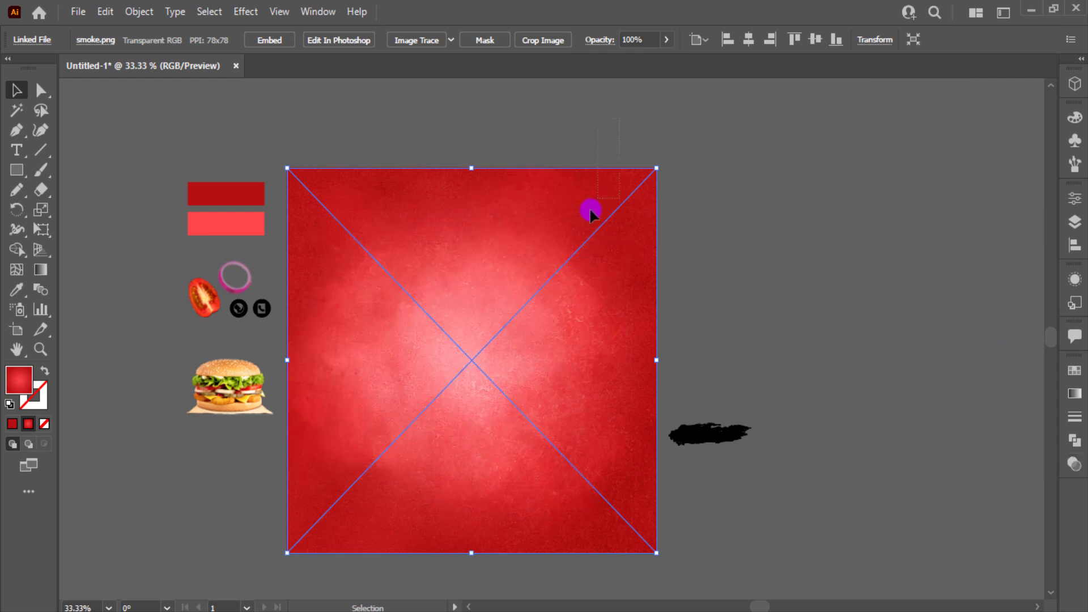
drag(590, 210, 582, 215)
key(ctrl+2)
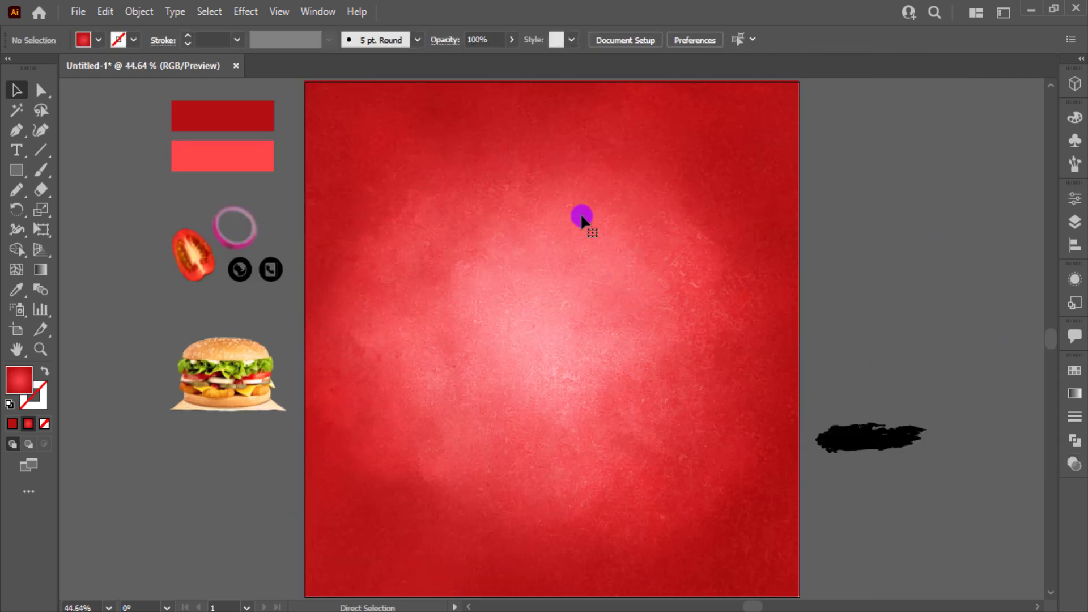
scroll(580, 213, up, 2)
click(202, 389)
right_click(203, 392)
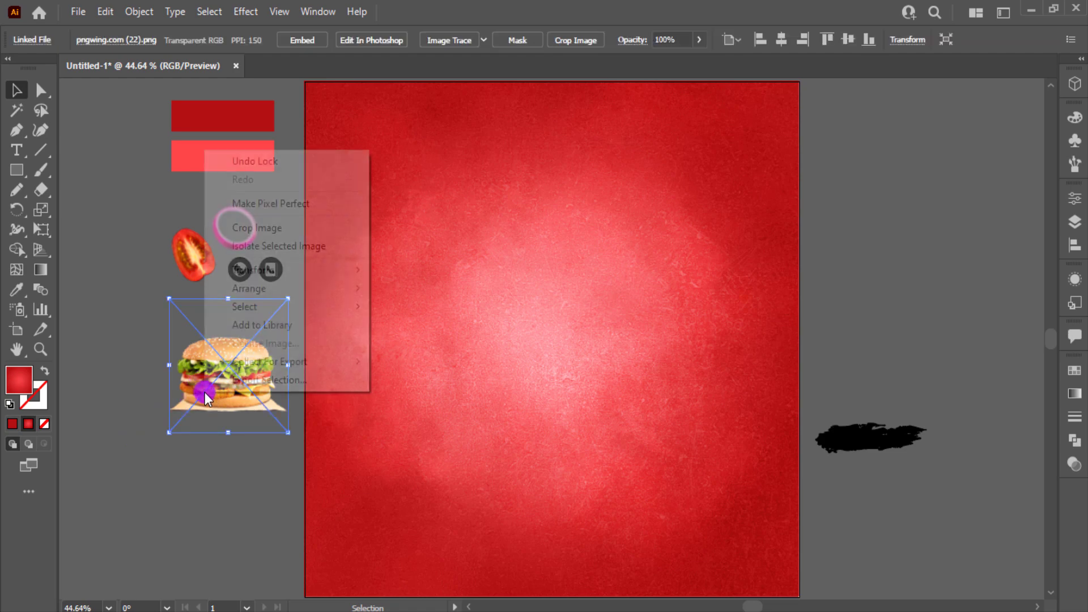
click(244, 384)
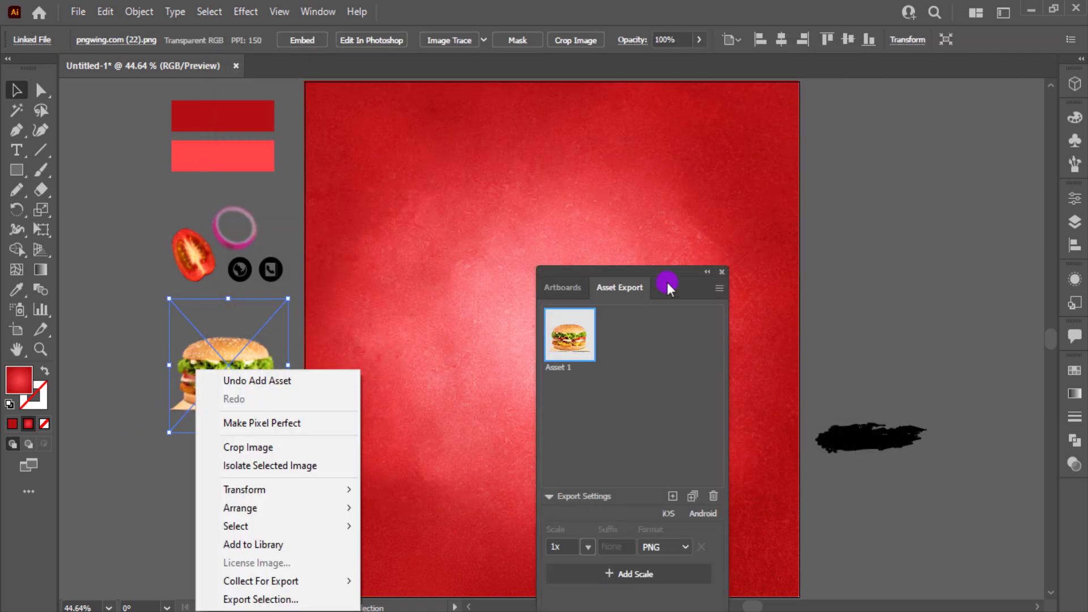
click(725, 279)
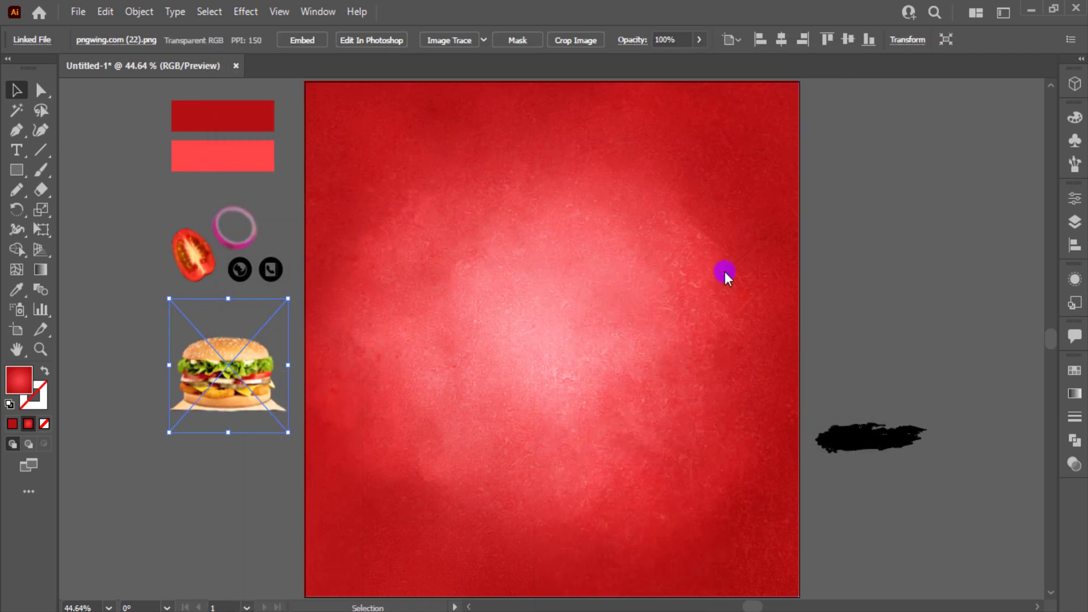
Step: Bring the burger image beside the artboard to the front
right_click(238, 396)
mouse_move(306, 287)
click(439, 289)
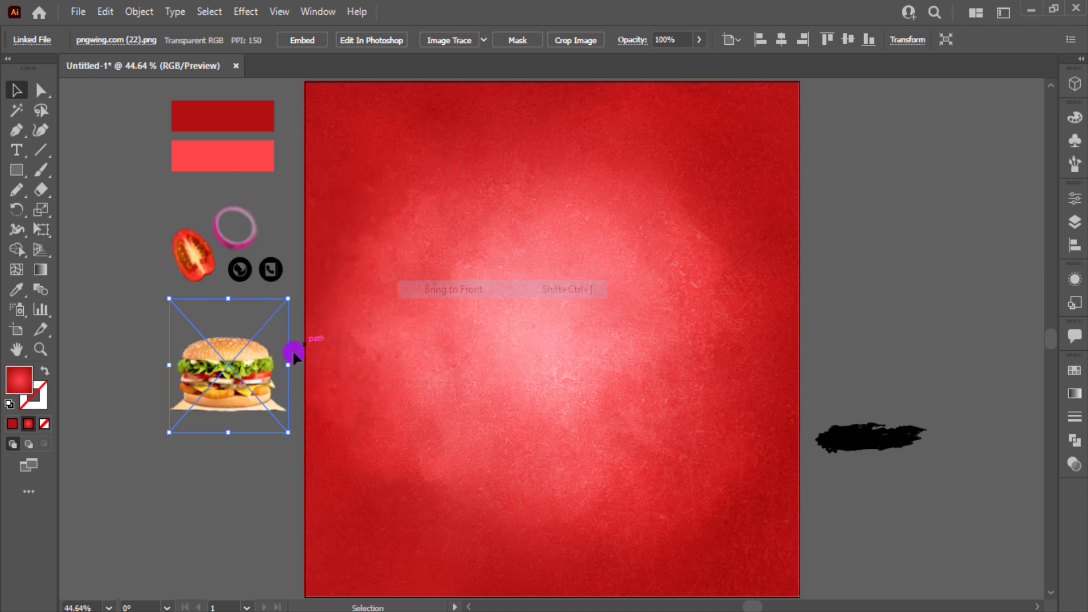
Step: Place the burger image on the artboard, enlarge it to span most of the width, and centre it in the lower half
drag(294, 357, 445, 334)
drag(493, 376, 785, 536)
drag(517, 466, 452, 392)
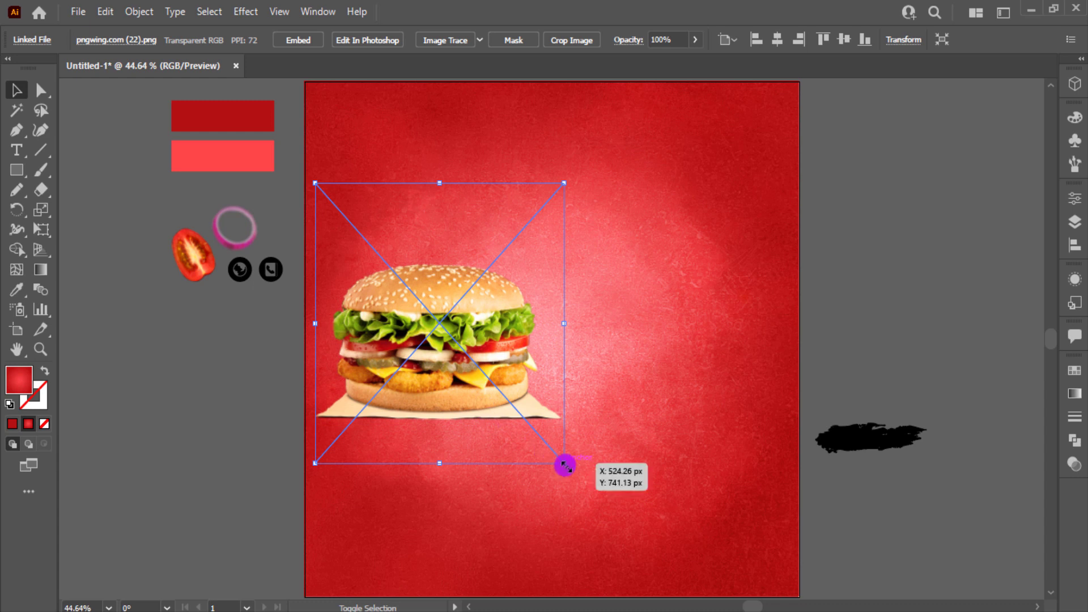
drag(565, 465, 652, 558)
drag(556, 483, 592, 419)
drag(723, 516, 780, 559)
drag(658, 488, 636, 484)
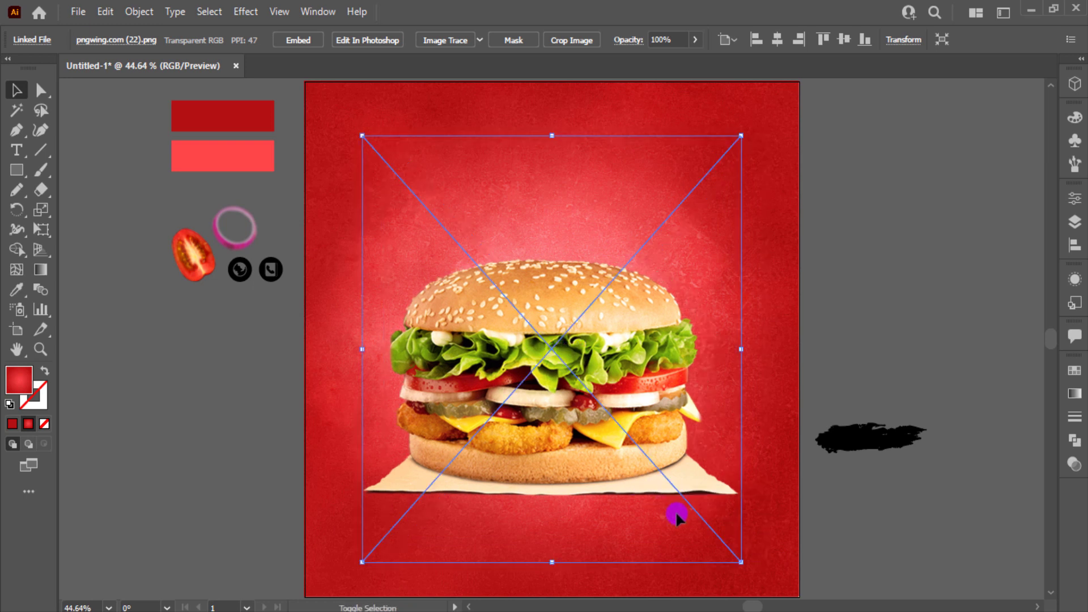
drag(746, 563, 762, 576)
drag(636, 493, 634, 492)
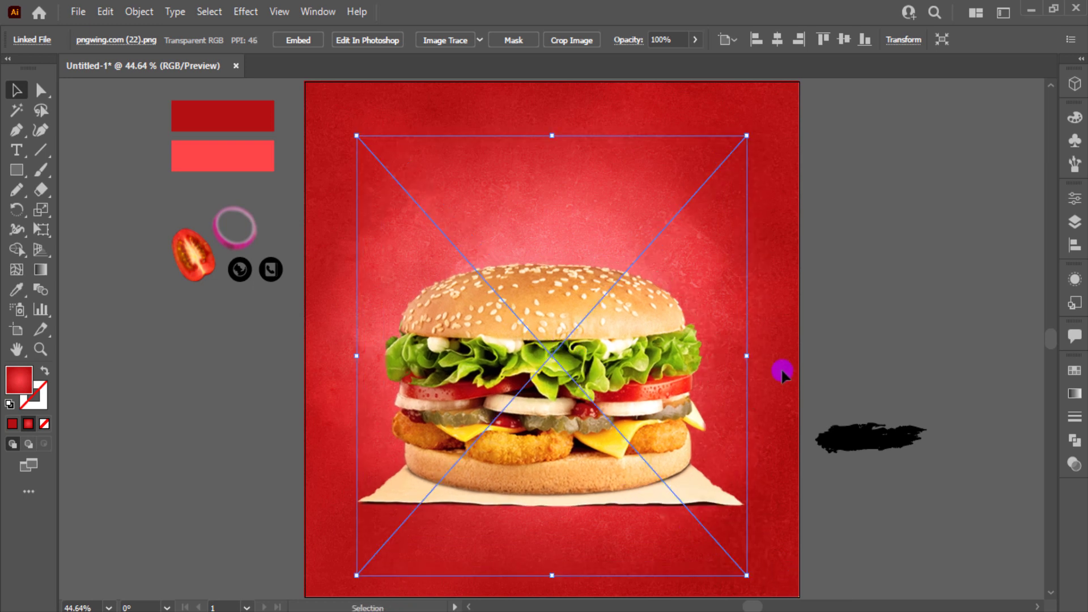
click(836, 326)
click(643, 390)
click(830, 265)
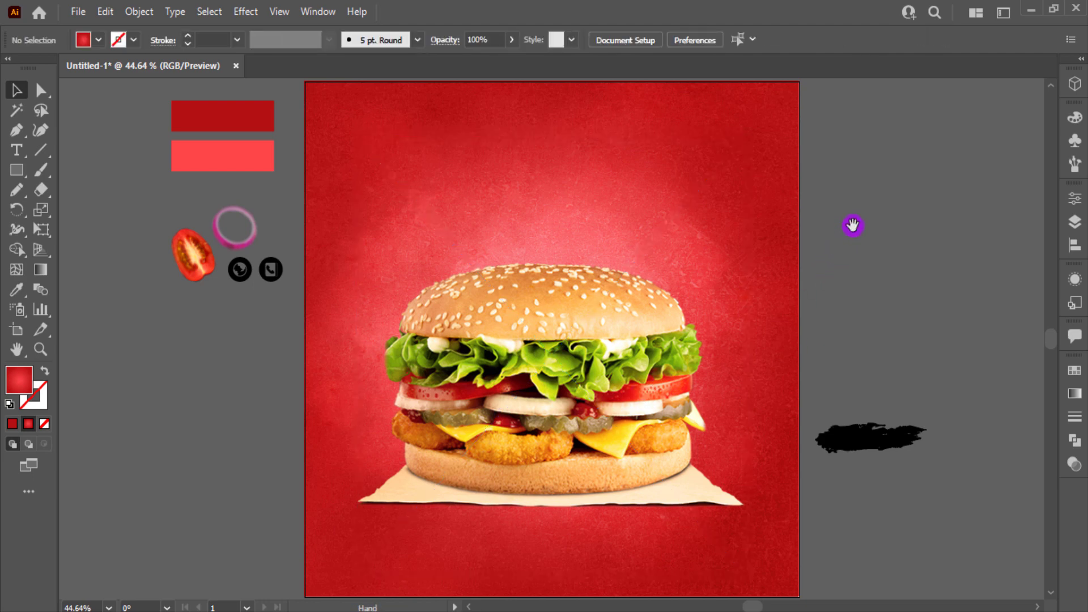
Step: Add the text "Burger" in the empty area beside the artboard and enlarge it to about 84 pt
drag(852, 226, 515, 213)
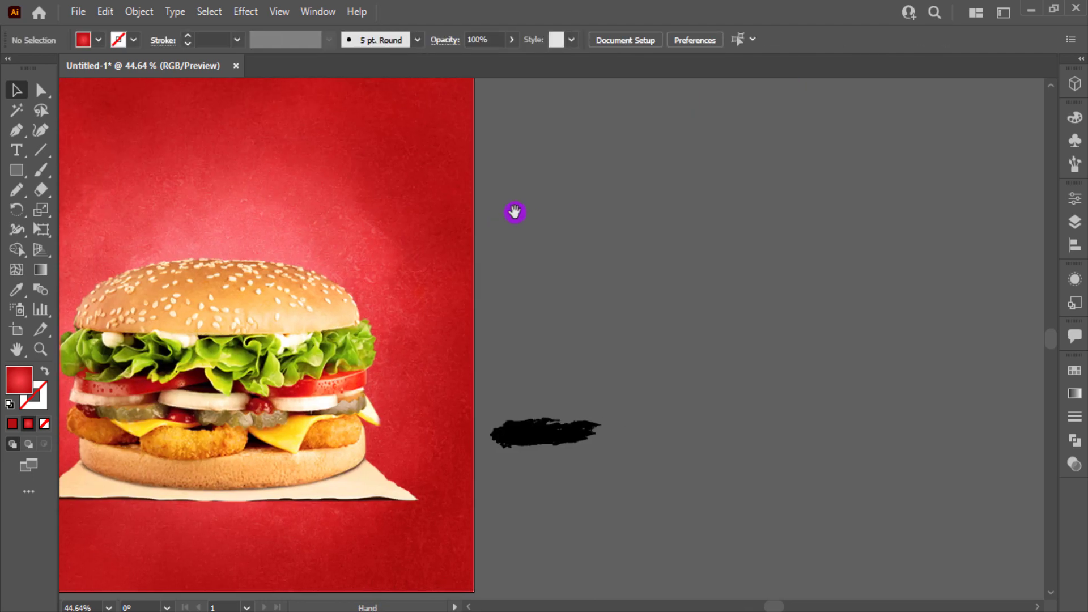
click(16, 149)
click(683, 232)
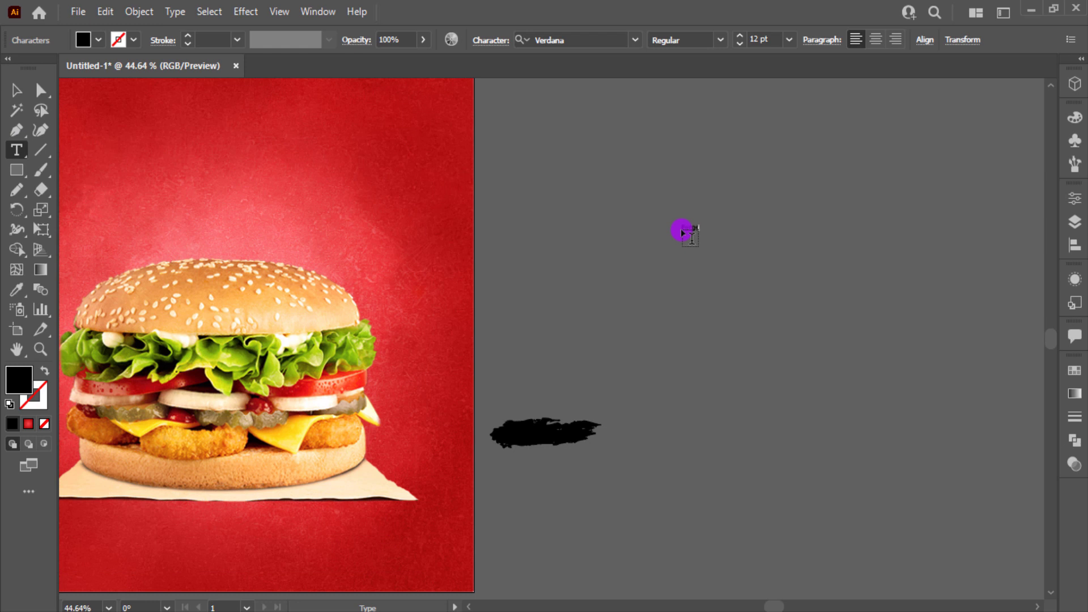
text(Burger)
key(Escape)
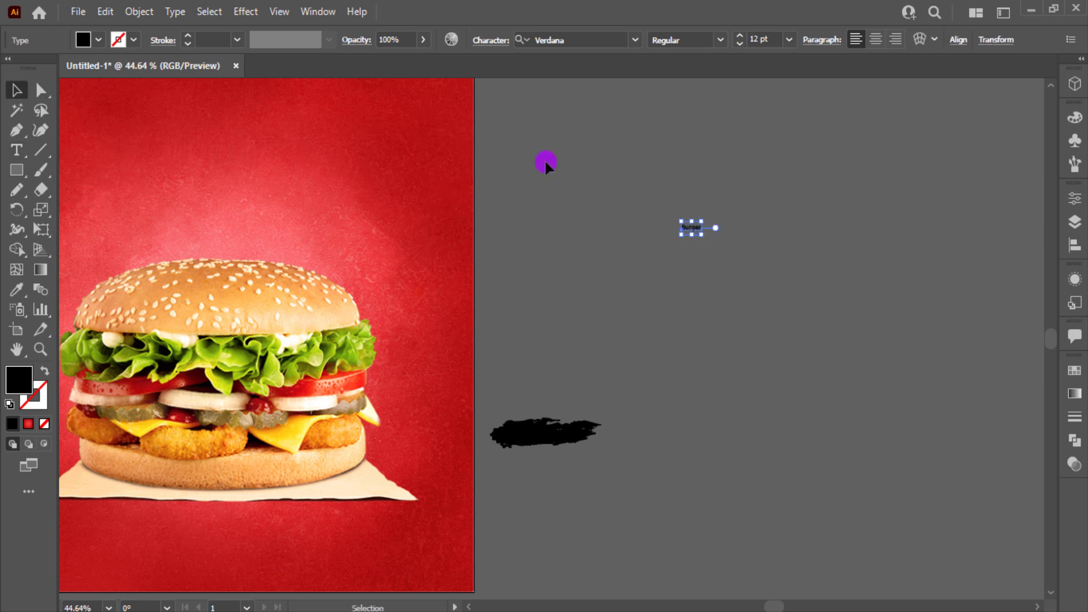
click(682, 215)
click(700, 230)
drag(702, 235, 807, 290)
Step: Set the font of the Burger text to Billy Ohio and enlarge the text to about 248 pt
click(584, 39)
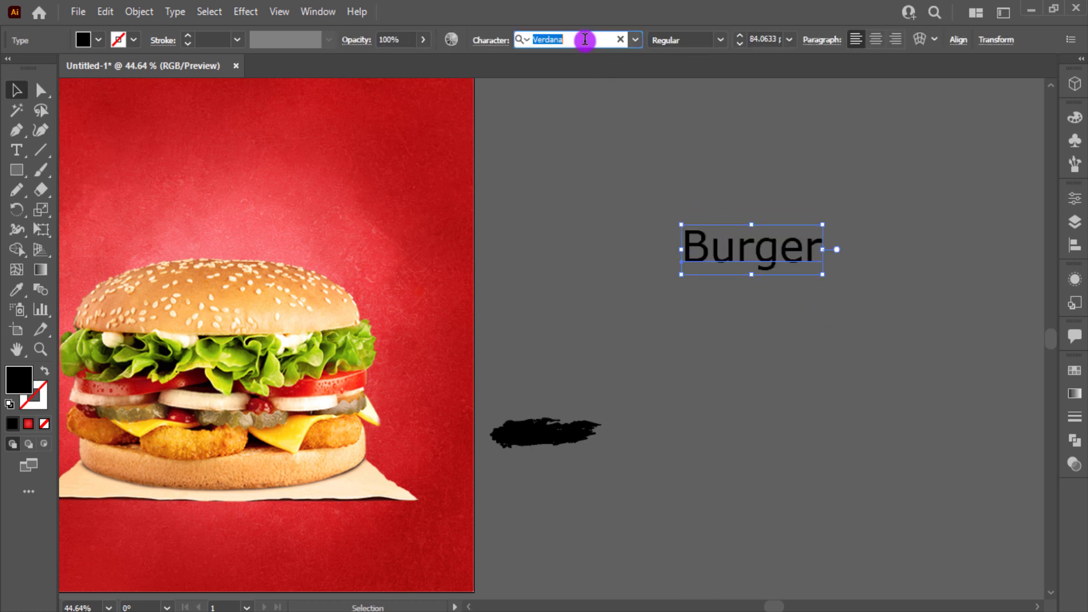
text(bill)
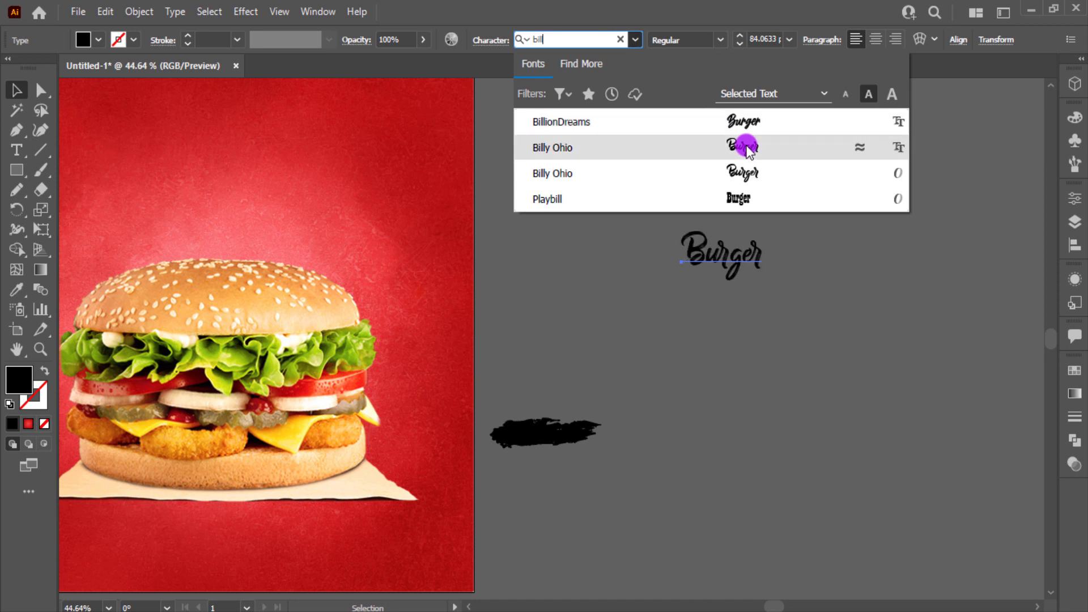
key(Up)
key(Down)
key(Down)
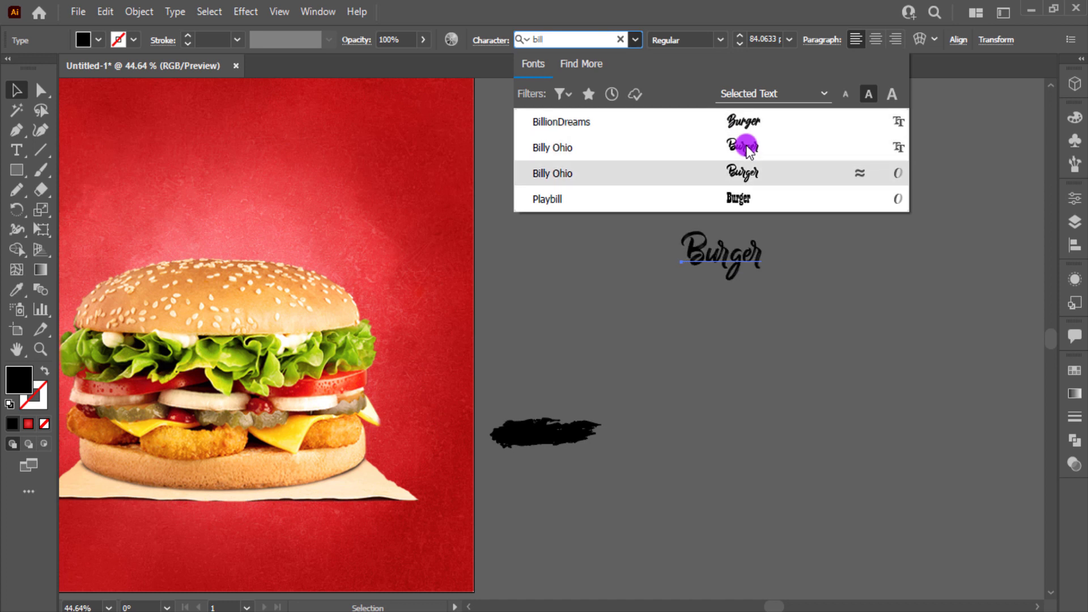
click(749, 148)
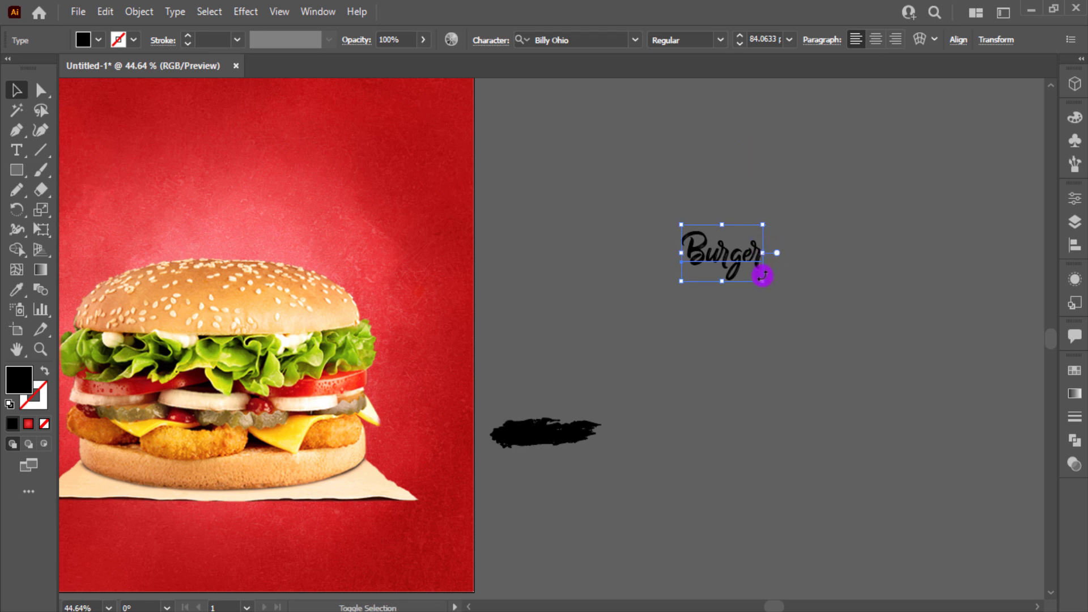
click(882, 400)
click(831, 320)
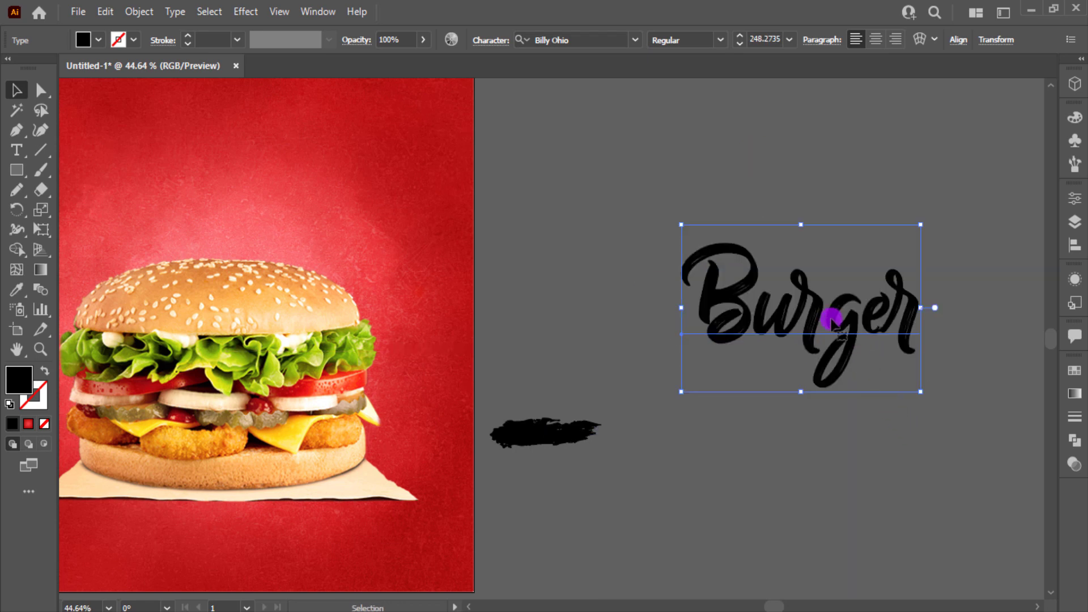
click(635, 40)
click(635, 39)
click(598, 42)
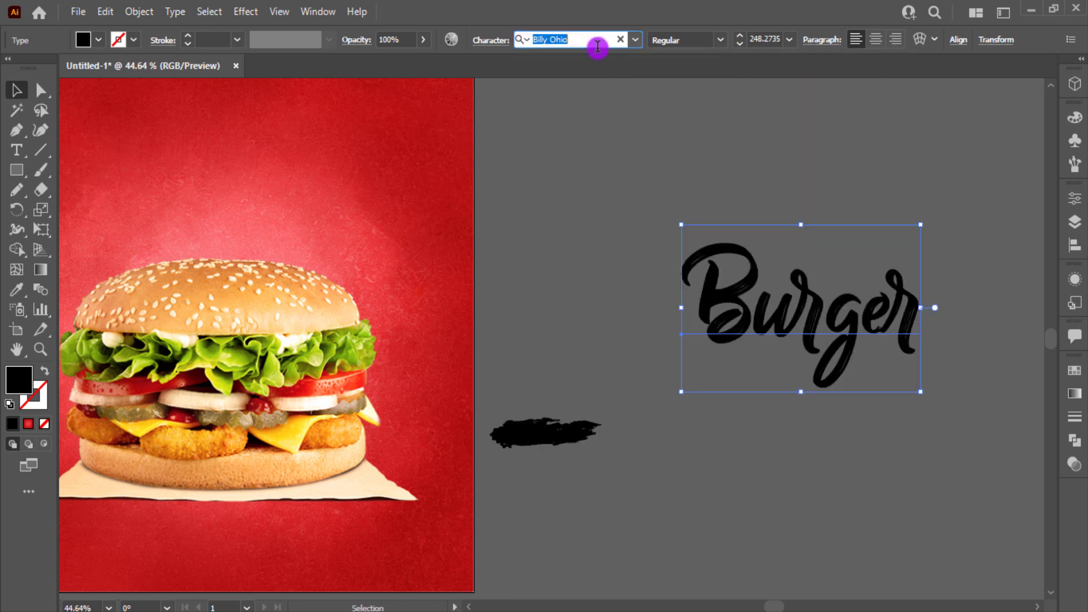
click(638, 199)
Step: Move the Burger text onto the artboard just above the burger image and fill it with white
scroll(638, 200, left, 5)
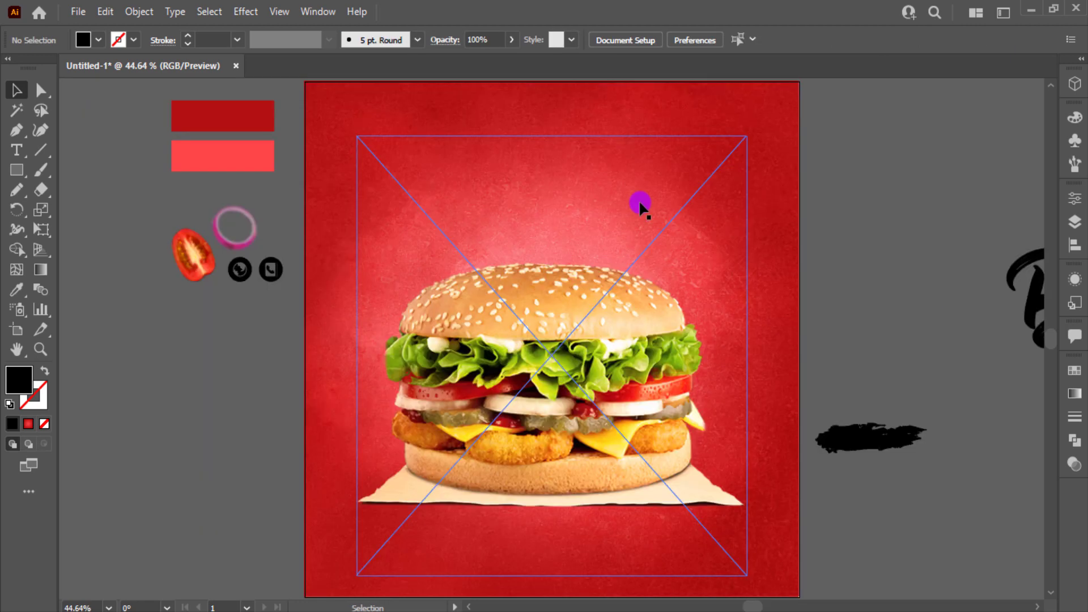
drag(997, 269, 439, 161)
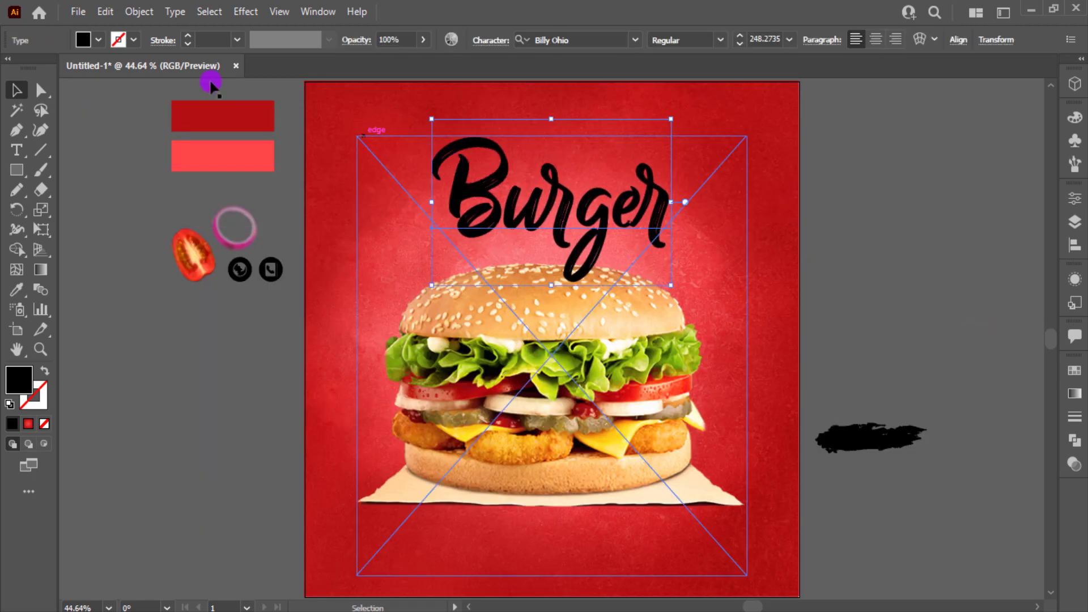
click(86, 43)
click(33, 68)
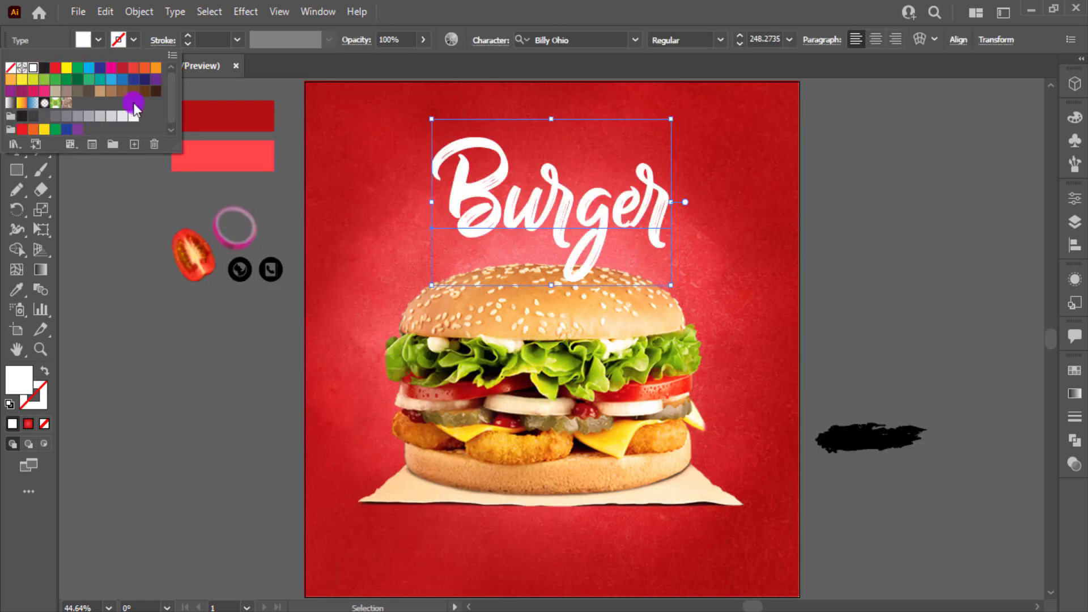
click(655, 284)
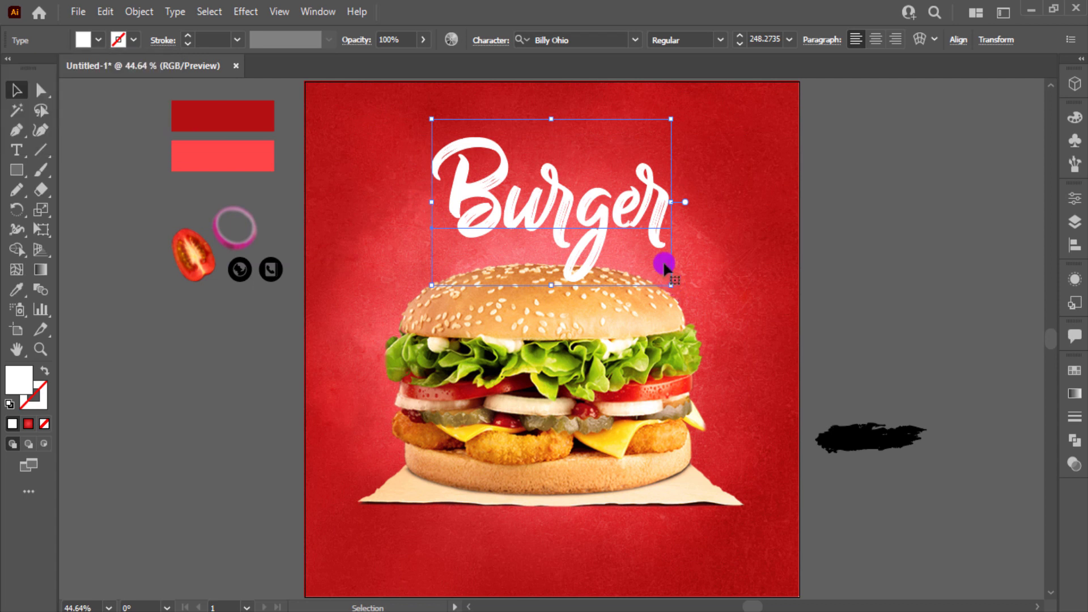
Step: Lock the burger image so that only the Burger text can be selected
click(621, 396)
key(ctrl+2)
click(489, 190)
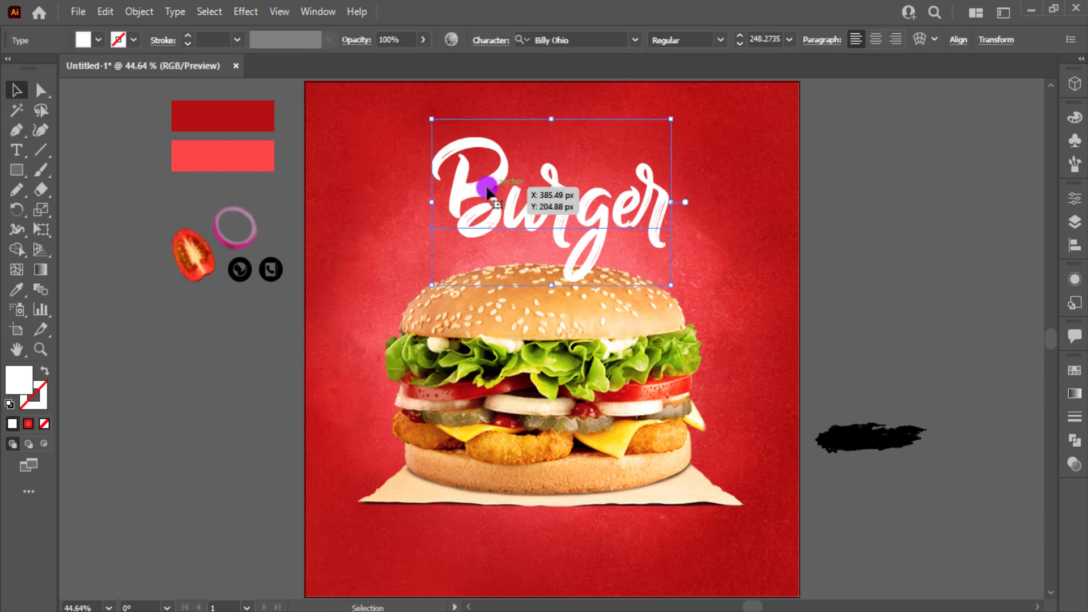
Step: Tilt the Burger text slightly counterclockwise and enlarge it to about 299 pt above the burger
click(675, 290)
click(652, 240)
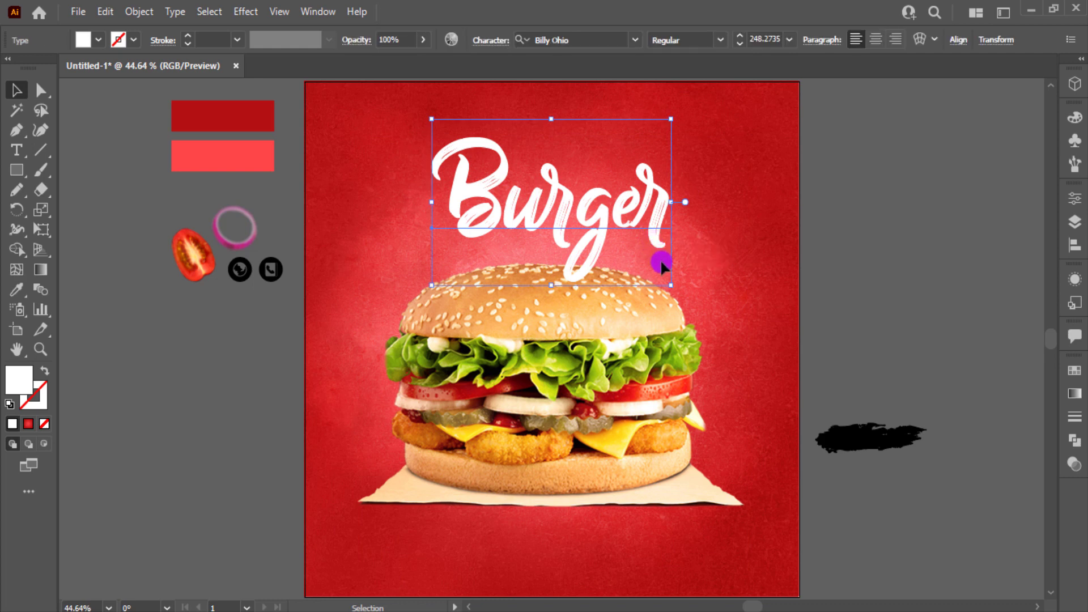
click(675, 290)
click(652, 236)
drag(676, 290, 675, 267)
drag(606, 249, 600, 253)
drag(673, 285, 698, 296)
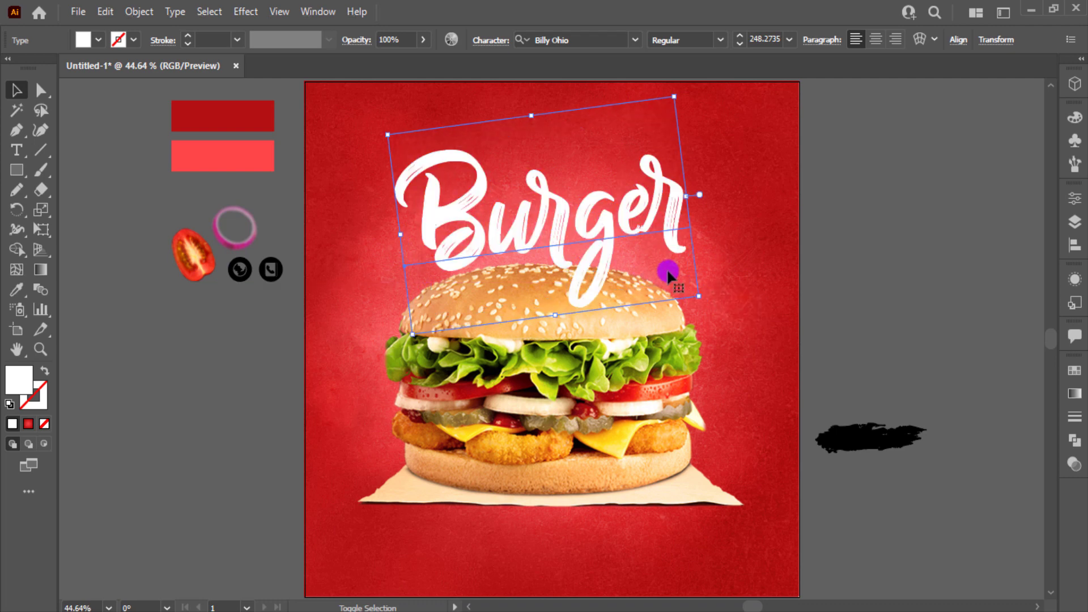
Step: Send the Burger text backward behind the burger image
click(640, 247)
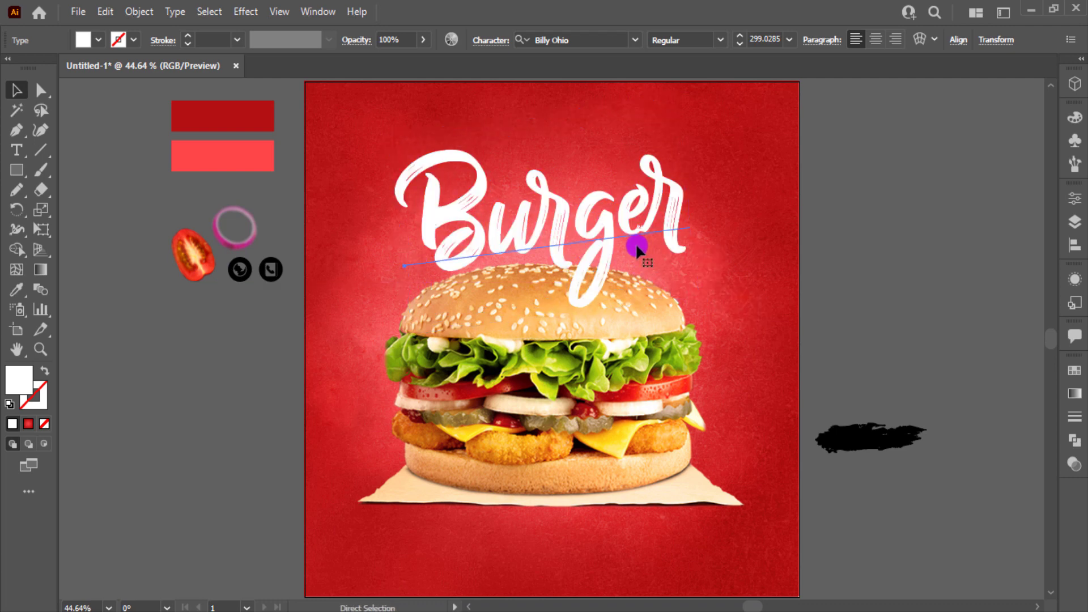
key(ctrl+bracketleft)
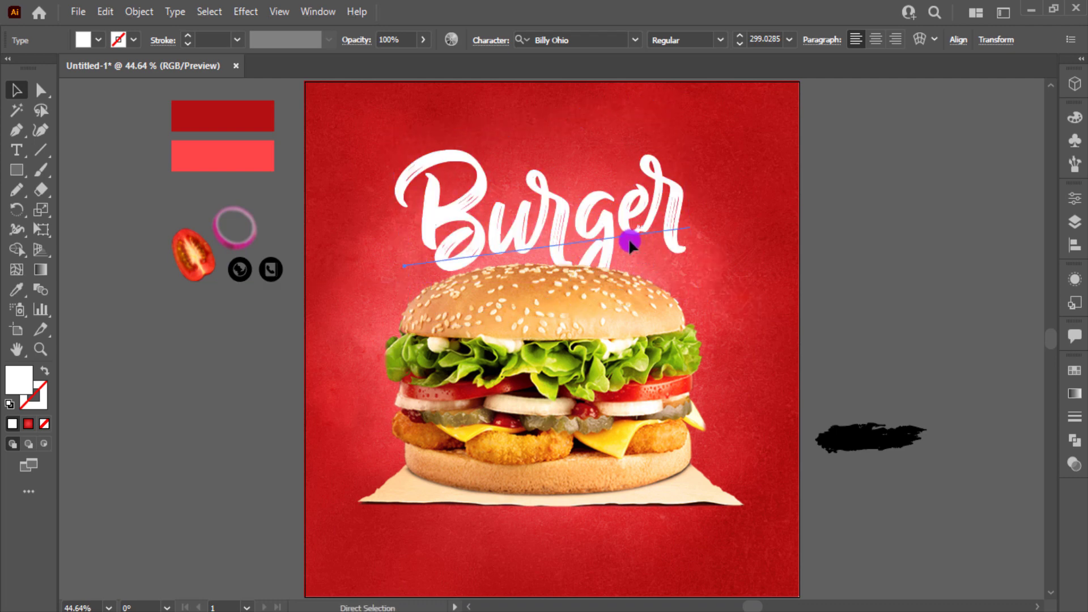
Step: Bring the Burger text to the front of the burger image
right_click(629, 240)
mouse_move(771, 528)
click(906, 528)
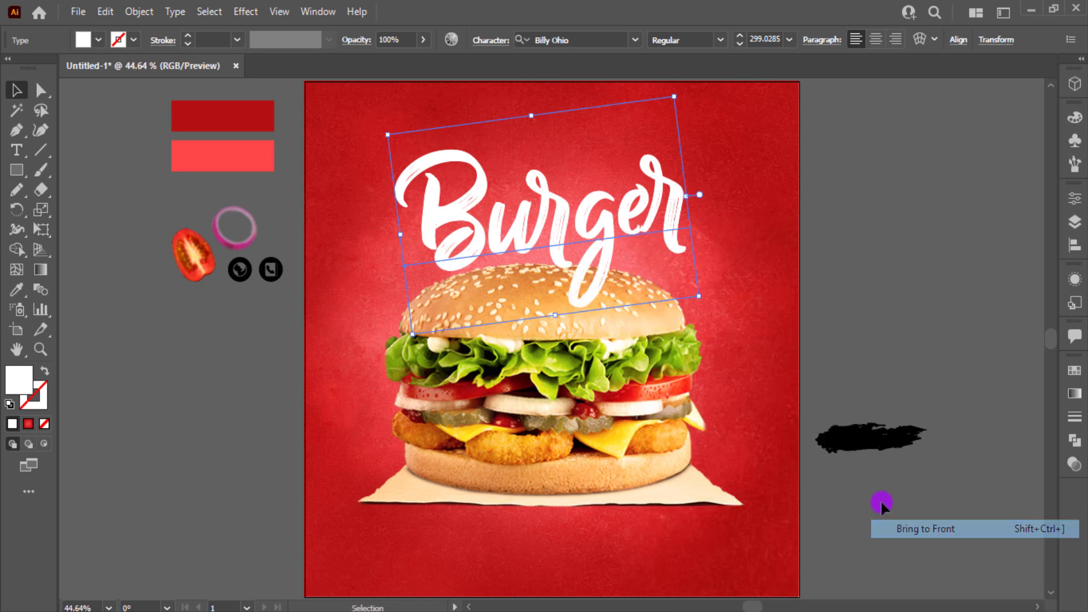
Step: Try showing the Burger text as a white outline without fill, reducing the stroke weight to 0.5 pt
key(shift+x)
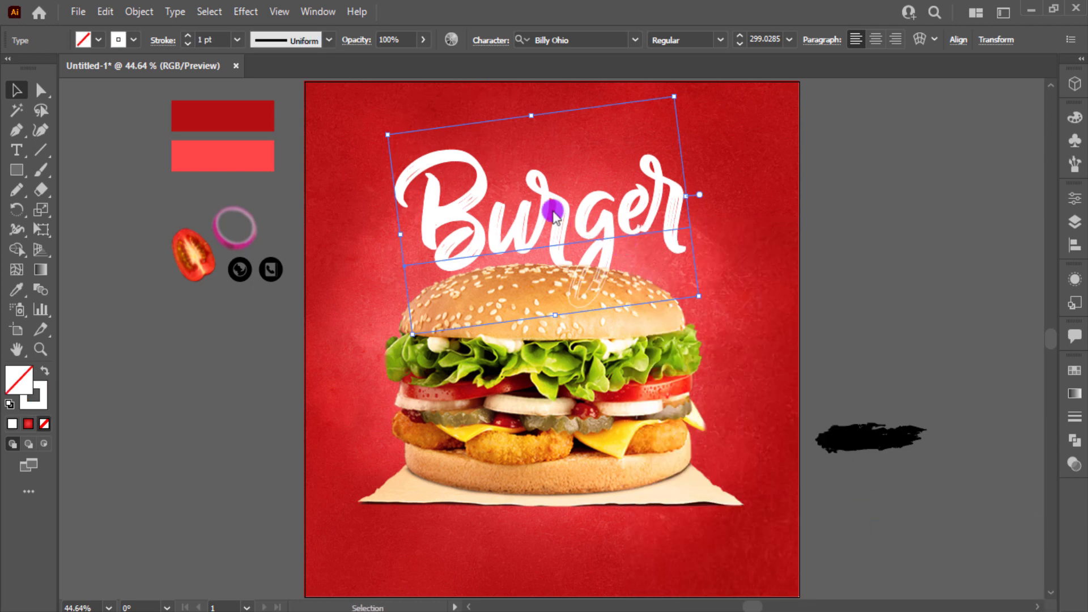
click(216, 38)
key(Up)
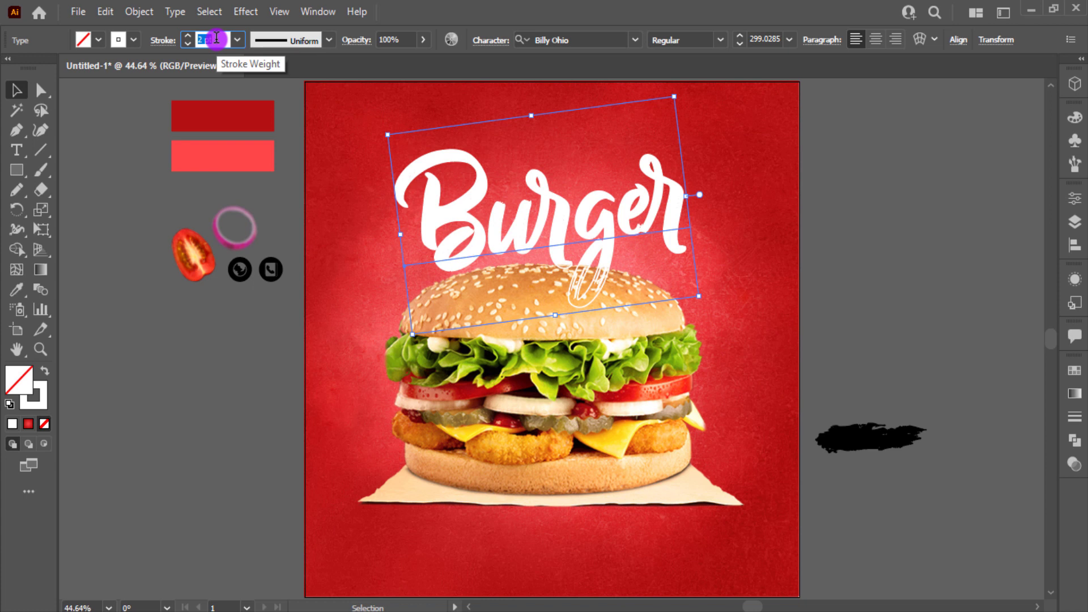
key(Down)
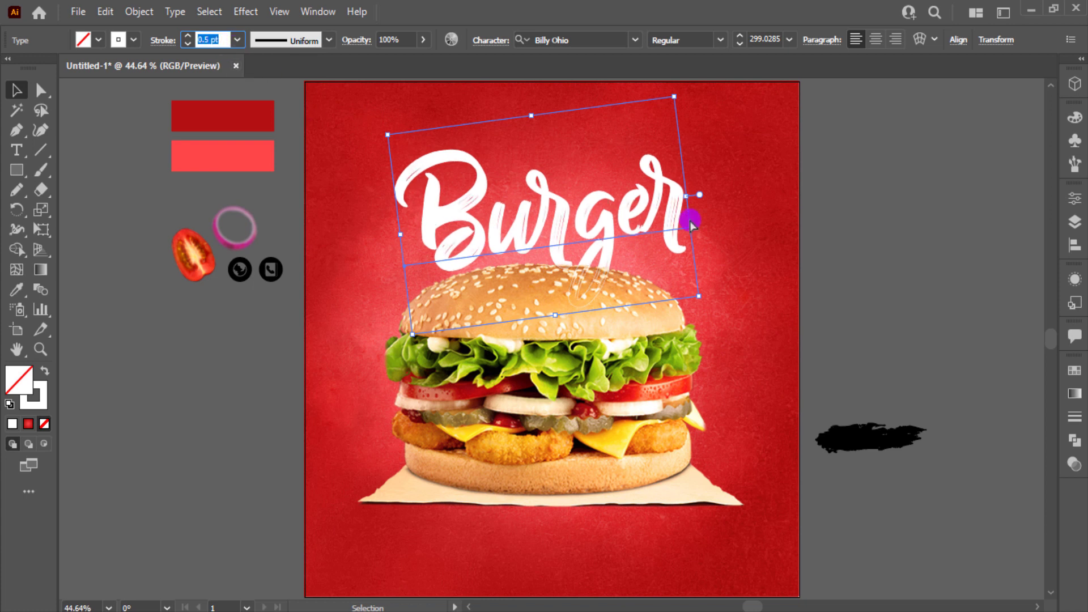
Step: Undo the recent outline and stacking-order changes on the Burger text and clear the selection
click(854, 250)
key(ctrl+z)
key(ctrl+z)
key(ctrl+z)
key(ctrl+z)
key(ctrl+z)
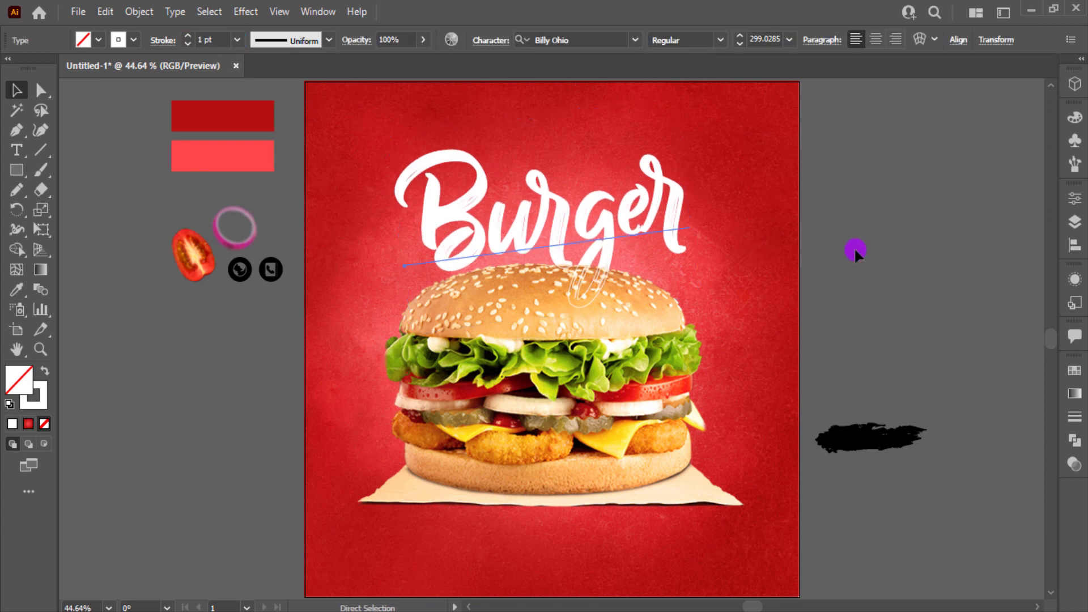
key(ctrl+z)
click(854, 250)
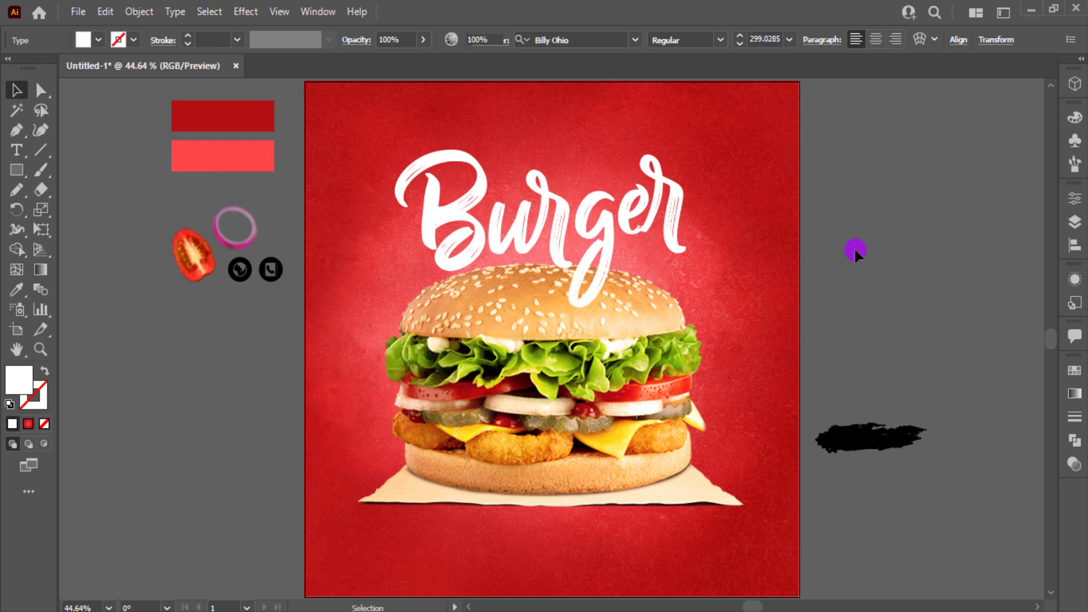
Step: Bring the black brush-stroke shape to the front, enlarge it and move it just above the Burger text
click(883, 448)
right_click(867, 444)
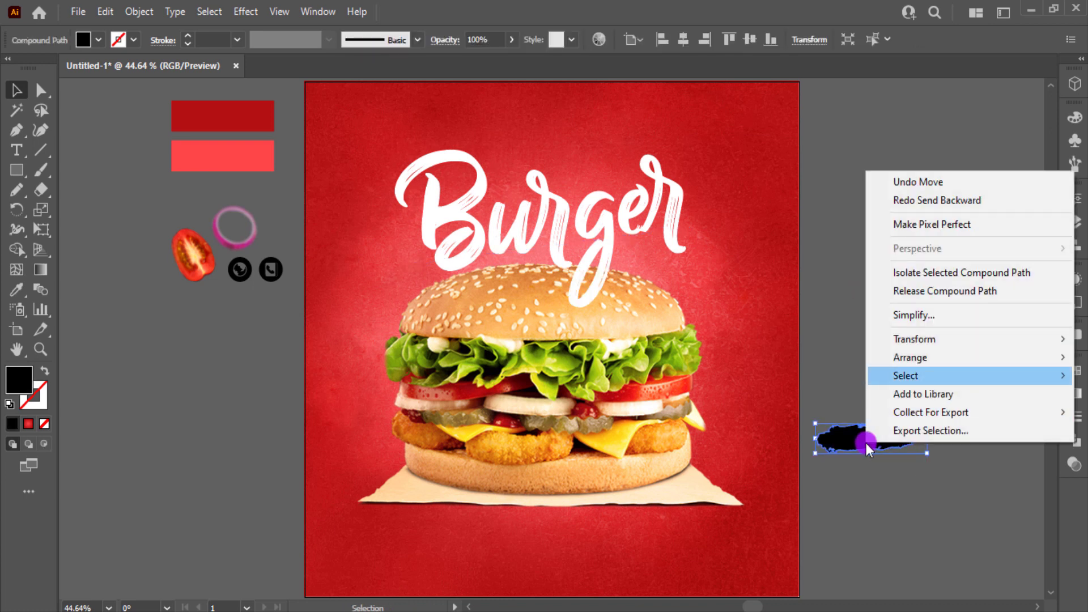
mouse_move(875, 357)
click(816, 357)
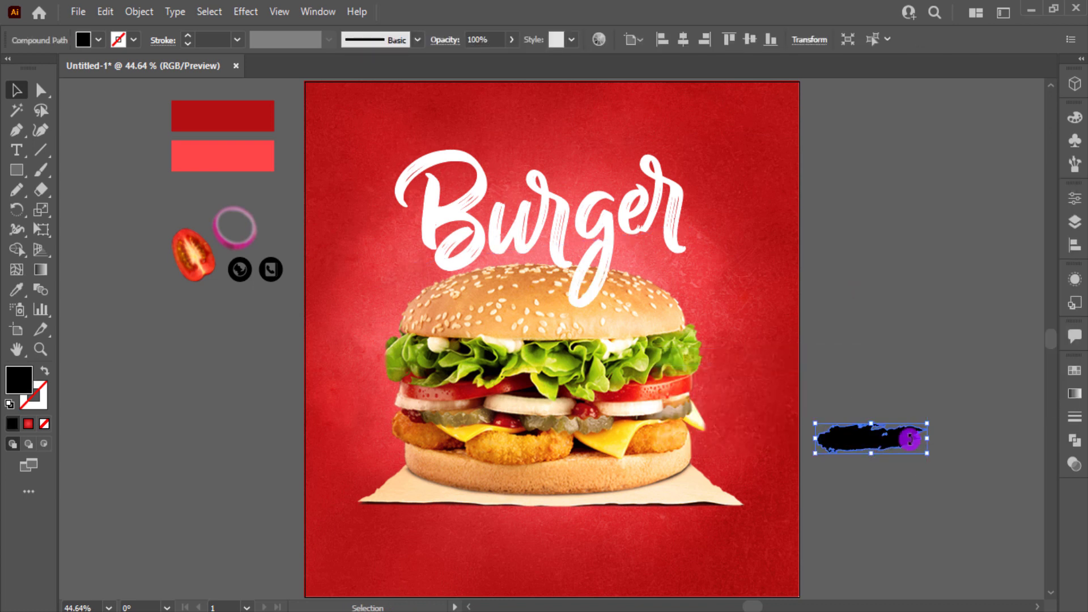
drag(927, 453, 959, 462)
mouse_move(890, 442)
mouse_down()
mouse_move(604, 87)
mouse_move(590, 105)
mouse_up()
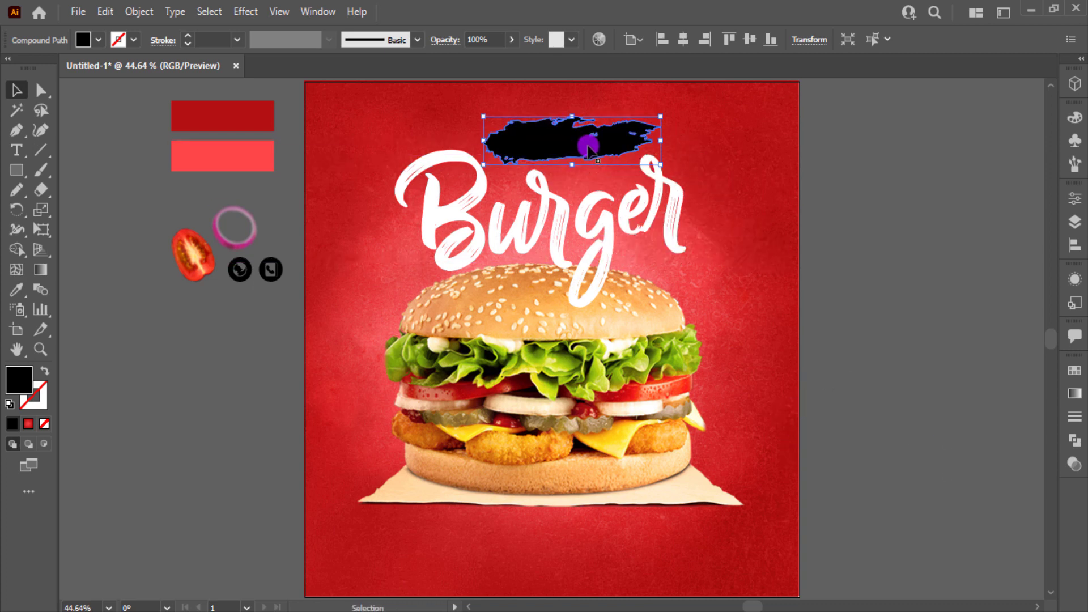
Step: Tilt the brush-stroke shape slightly counterclockwise to follow the Burger text and nudge it into place above the title
scroll(589, 105, up, 2)
mouse_move(551, 158)
mouse_down()
mouse_move(566, 133)
mouse_move(567, 158)
mouse_up()
drag(695, 123, 692, 111)
drag(616, 120, 616, 126)
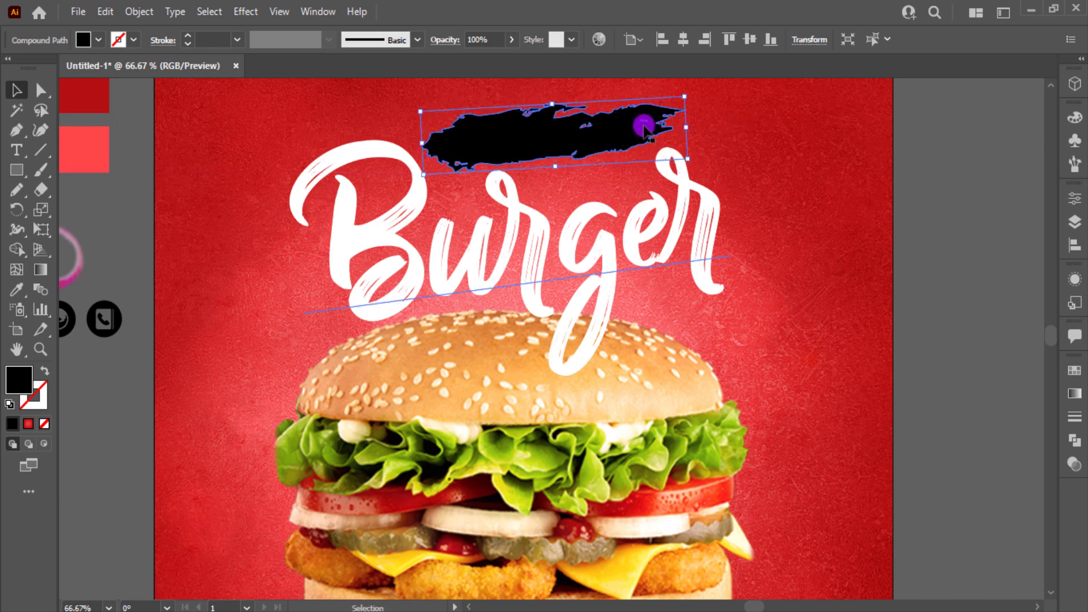
click(761, 128)
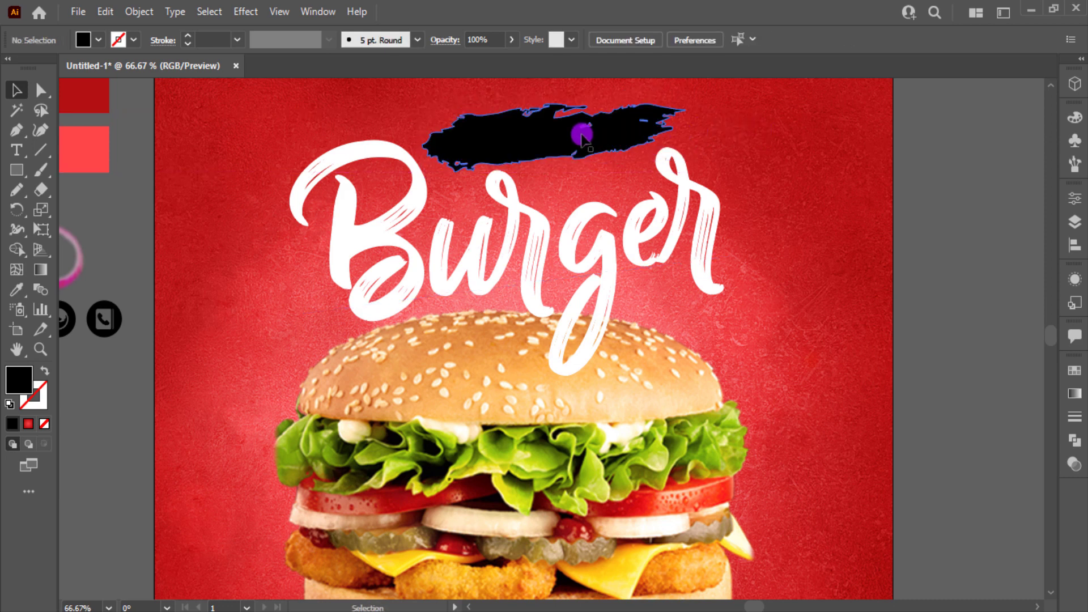
Step: Fill the brush-stroke shape above the title with white
key(ctrl+0)
click(572, 135)
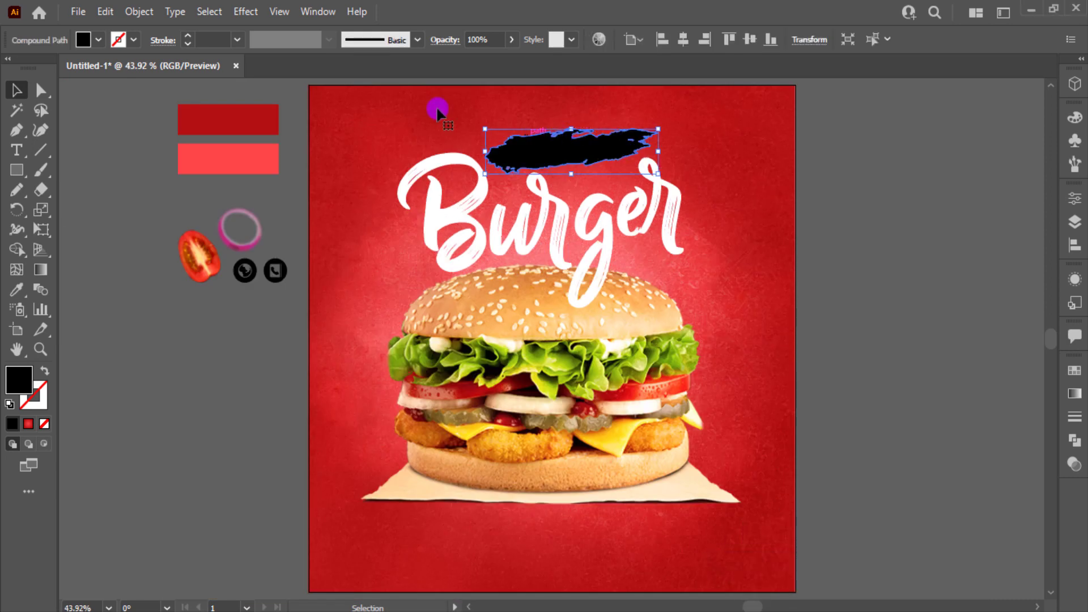
click(98, 39)
click(31, 69)
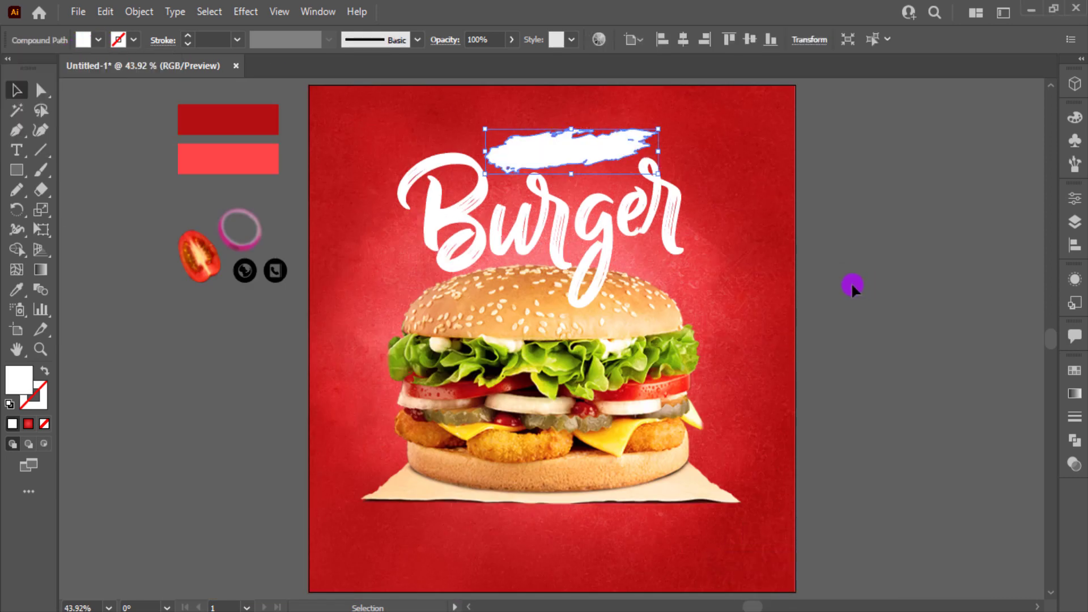
click(798, 276)
Step: Create the text "Hit & Fresh" on the empty canvas beside the artboard and enlarge it to about 45 pt
click(16, 150)
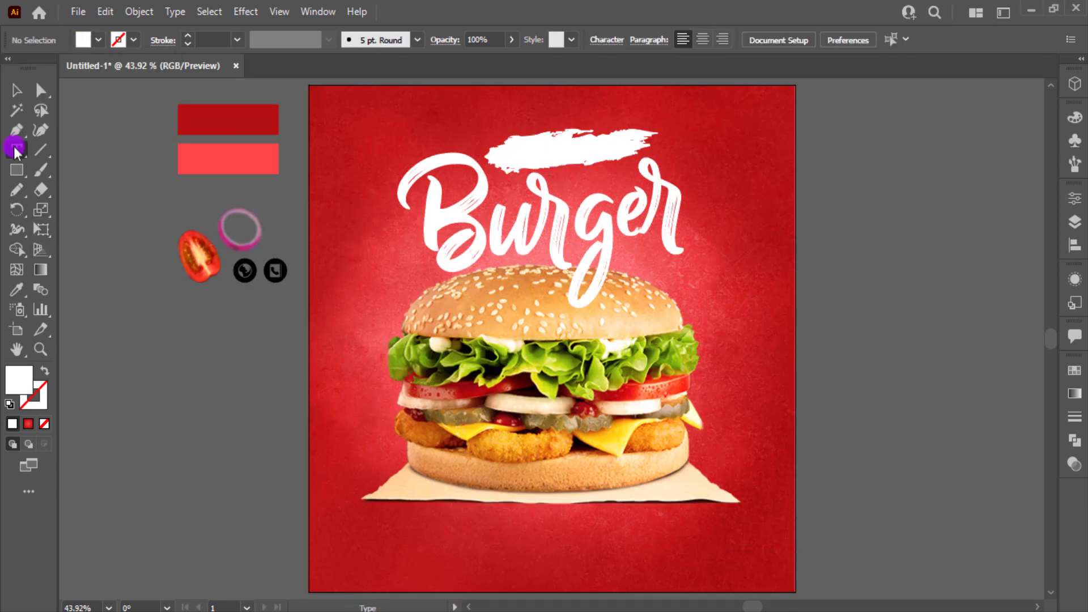
click(816, 289)
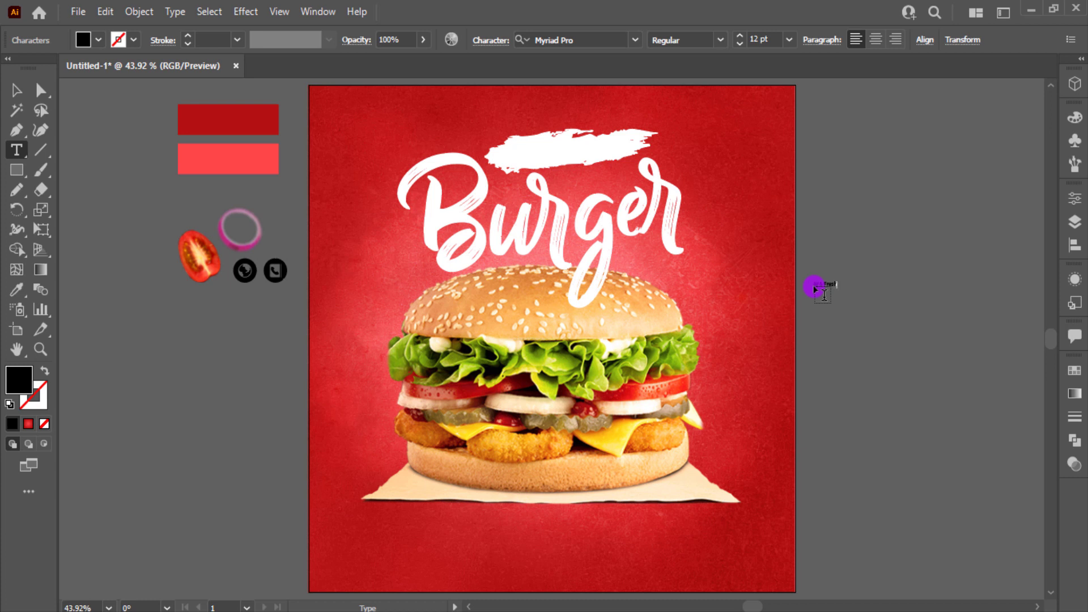
click(19, 93)
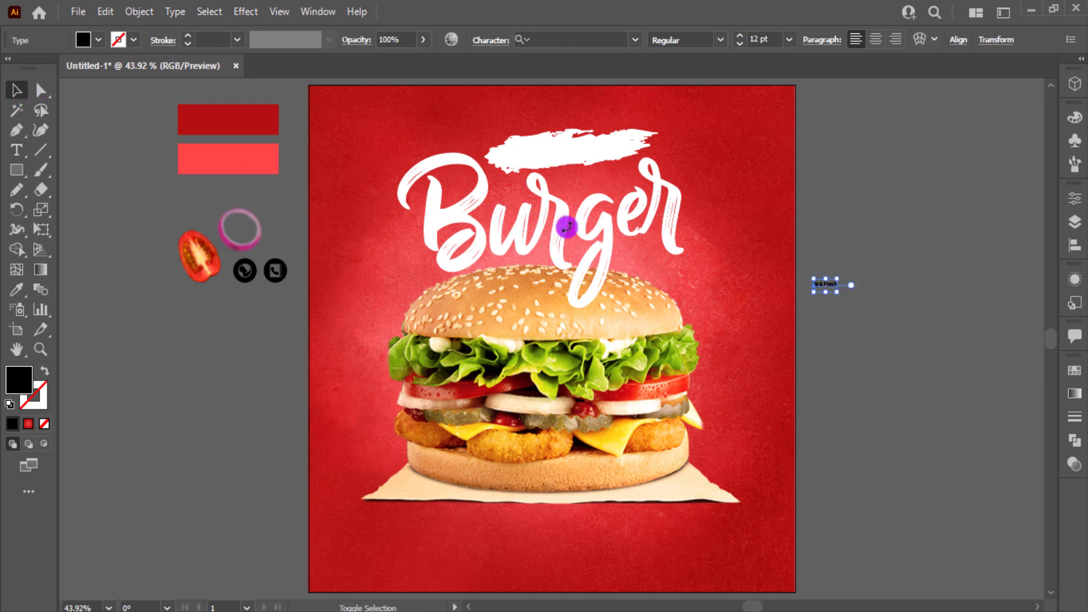
drag(841, 292, 900, 311)
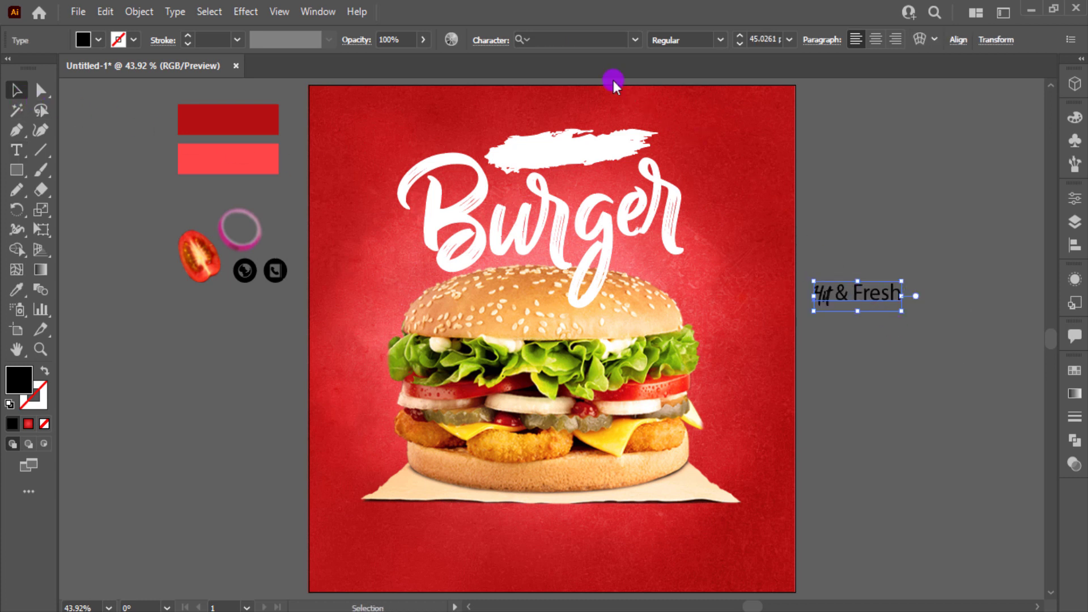
Step: Set the font of the "Hit & Fresh" text to Hey August
click(572, 43)
text(h)
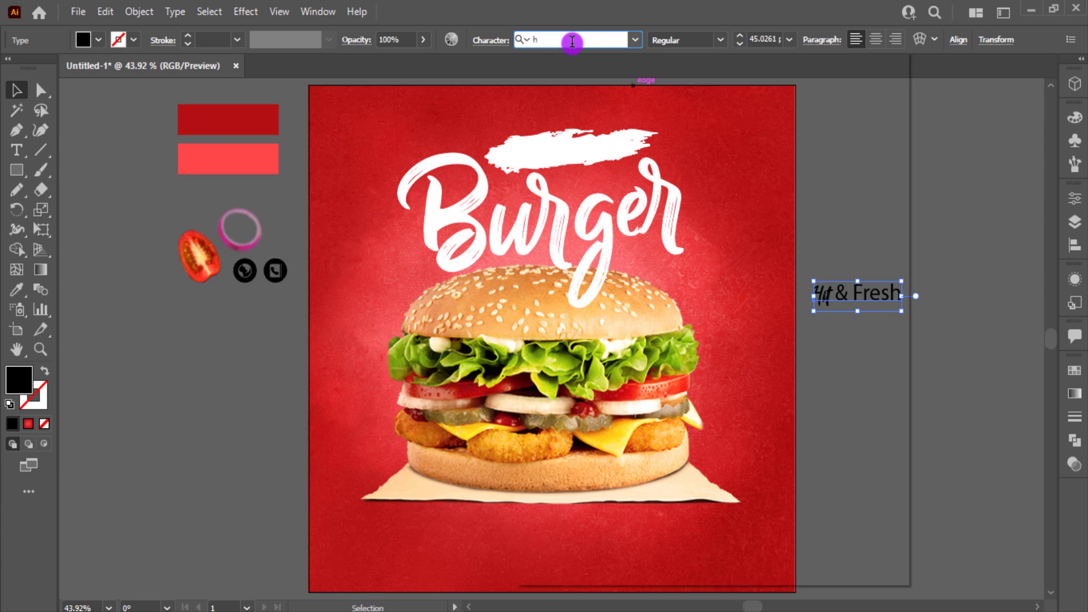
text(ey)
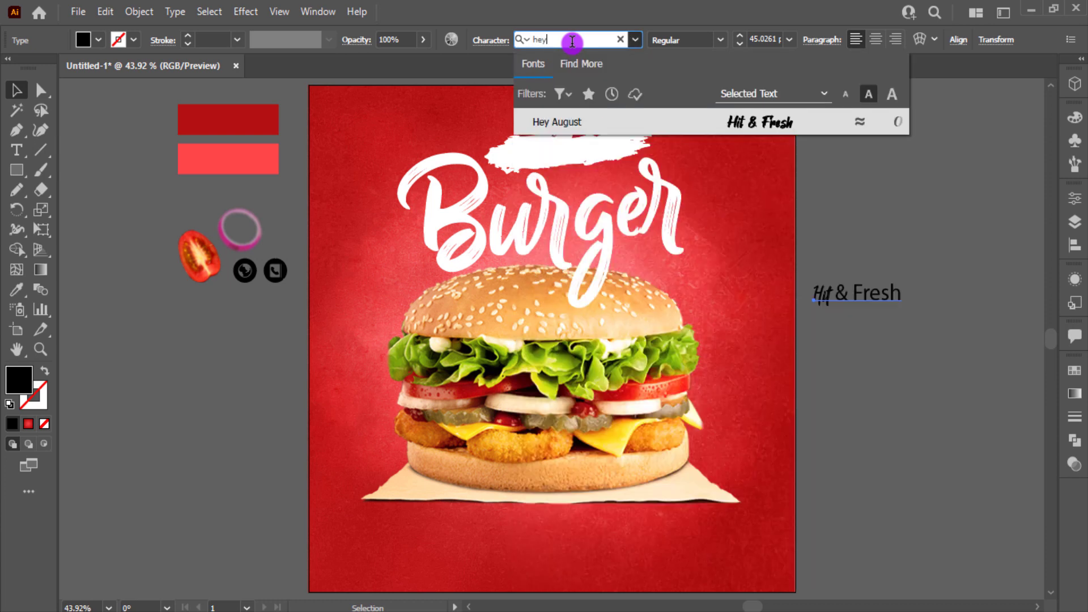
click(746, 124)
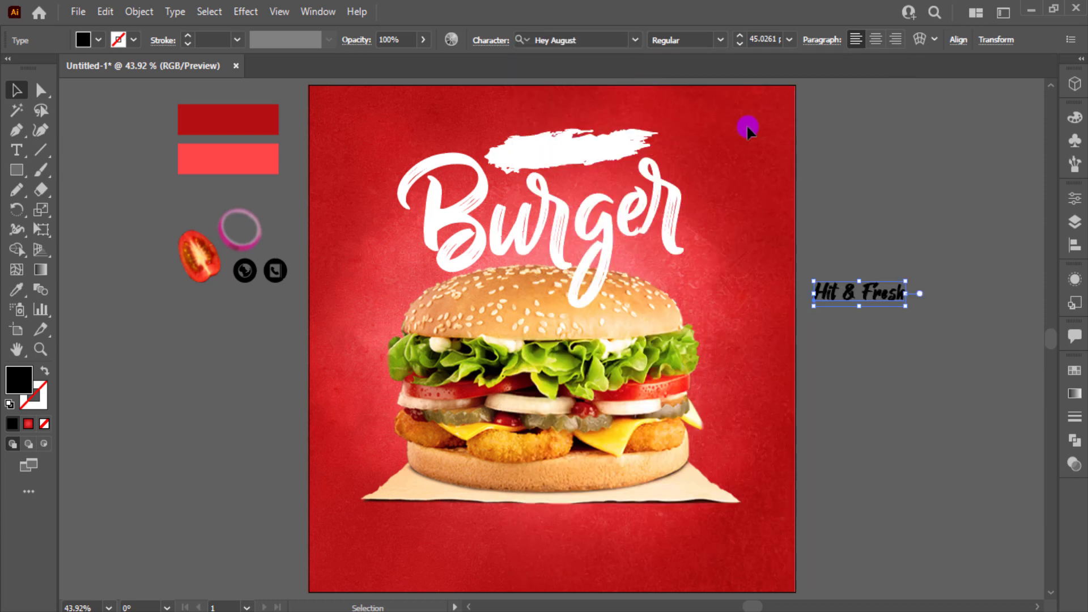
Step: Correct the word "Hit" so that the tagline reads "Hot & Fresh"
key(ctrl+1)
click(763, 294)
key(t)
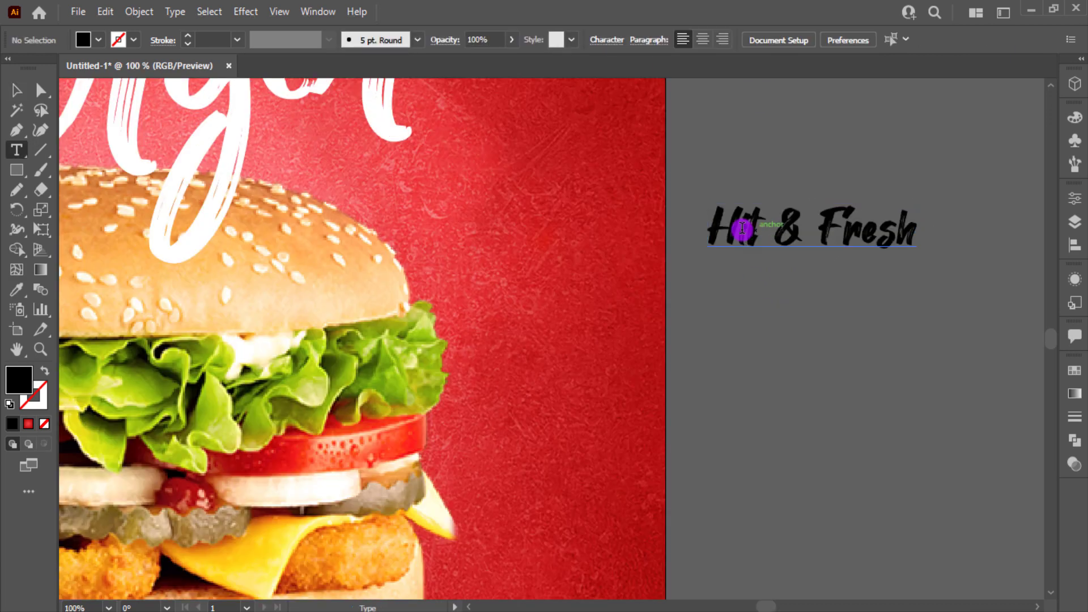
click(744, 229)
text(o)
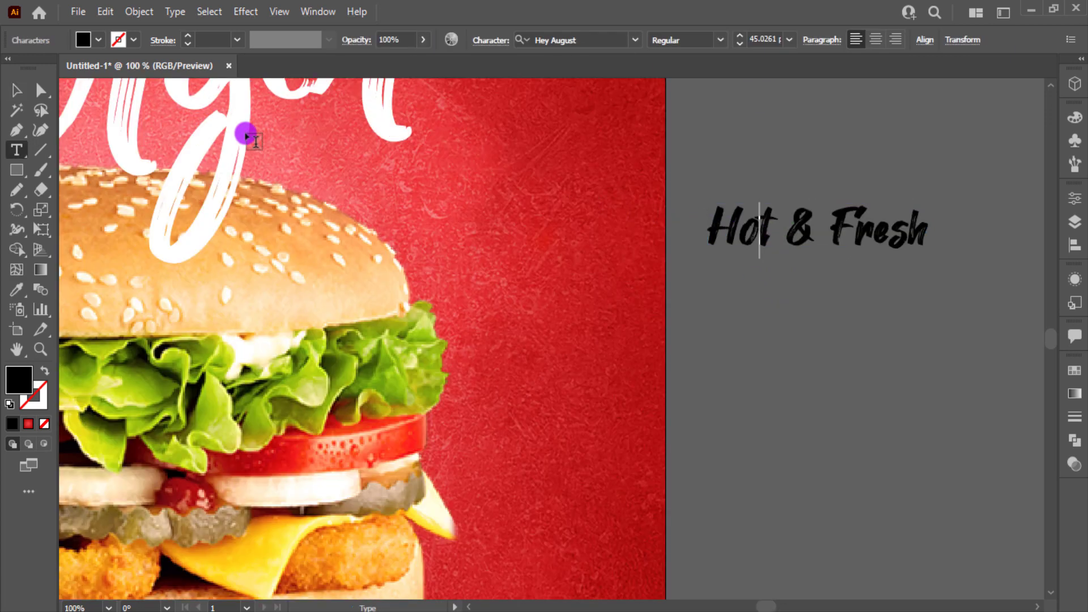
Step: Move the "Hot & Fresh" text onto the white brush stroke and tilt it slightly counterclockwise to match
click(12, 90)
click(776, 328)
drag(849, 306, 963, 393)
drag(925, 326, 350, 228)
mouse_move(441, 225)
mouse_down()
mouse_move(662, 315)
mouse_move(754, 374)
mouse_move(636, 154)
mouse_move(677, 169)
mouse_move(626, 155)
mouse_move(687, 166)
mouse_up()
Step: Slightly enlarge the "Hot & Fresh" text and adjust its position on the white brush stroke
scroll(683, 156, up, 1)
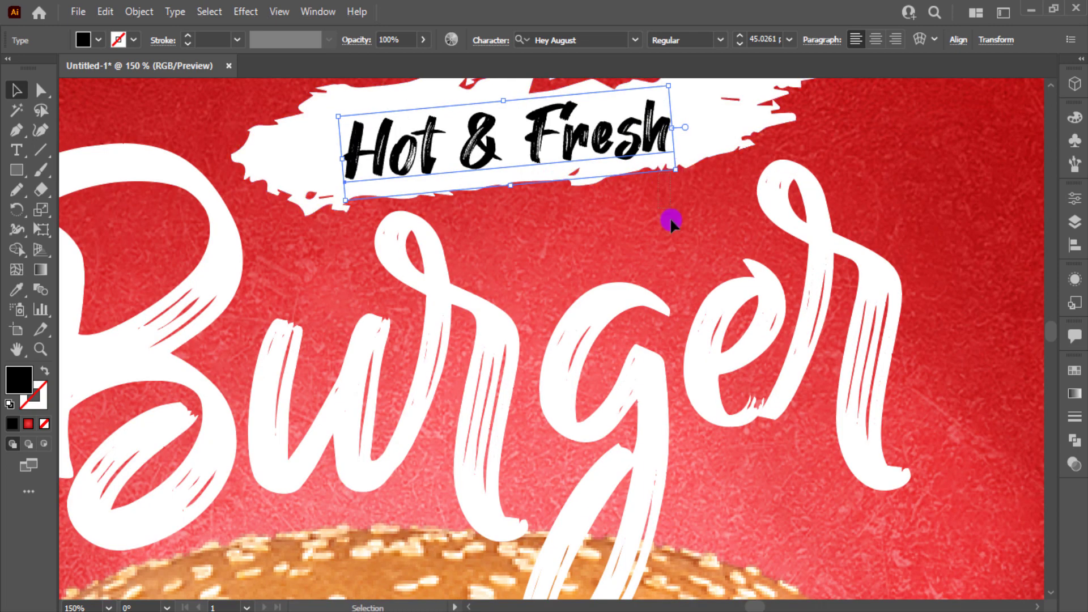
click(671, 217)
drag(671, 211, 674, 262)
click(655, 220)
drag(651, 218, 688, 220)
Step: Narrow the white brush stroke from both sides, and set the "Hot & Fresh" text to 47 pt centred on it
click(728, 176)
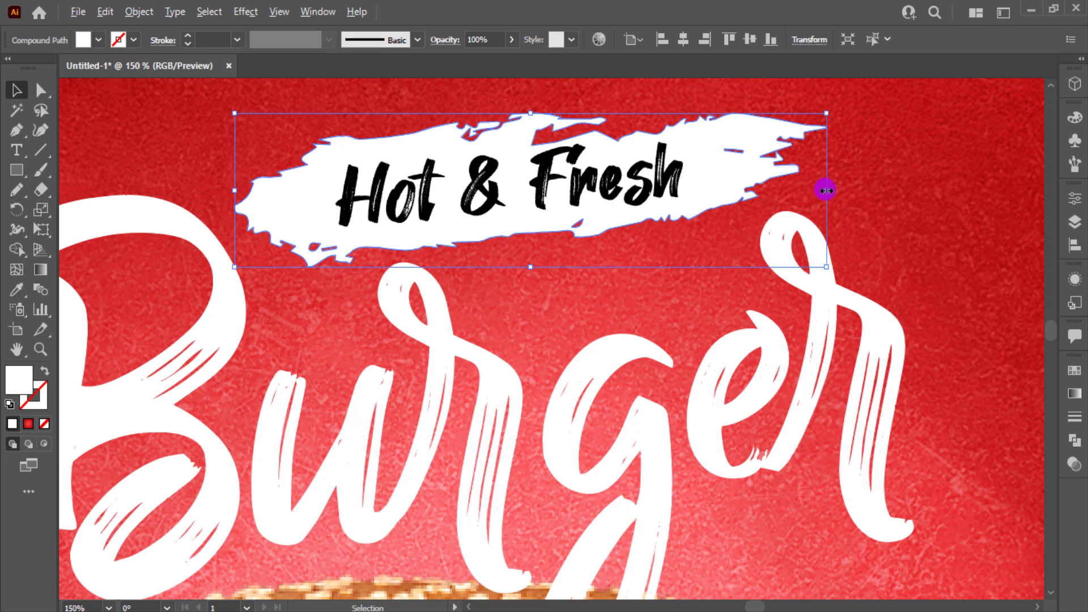
drag(826, 190, 793, 192)
click(661, 154)
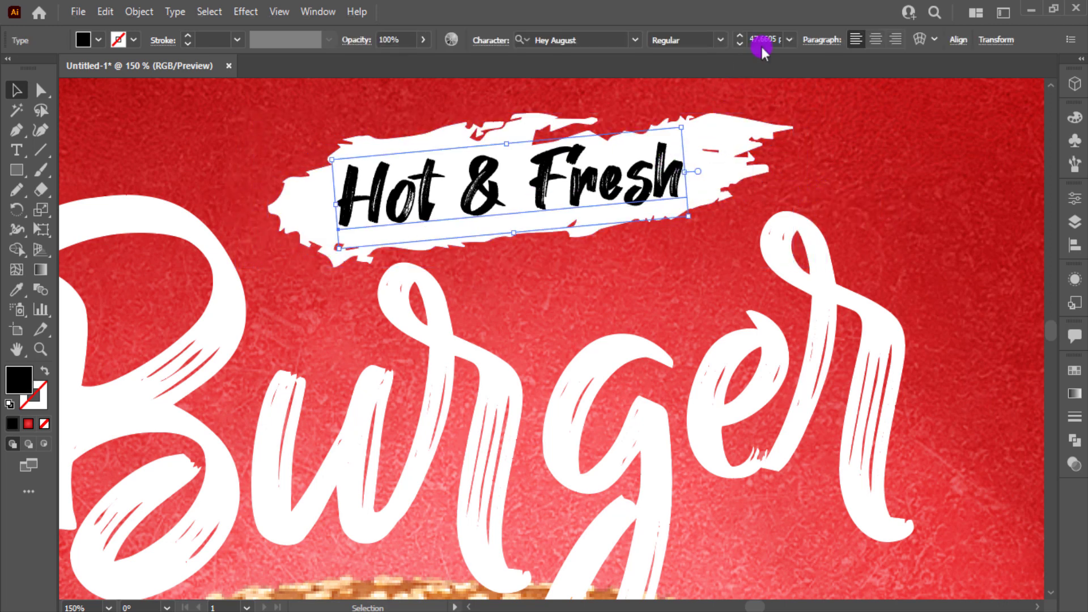
text(47)
key(Return)
drag(644, 165, 646, 173)
click(879, 193)
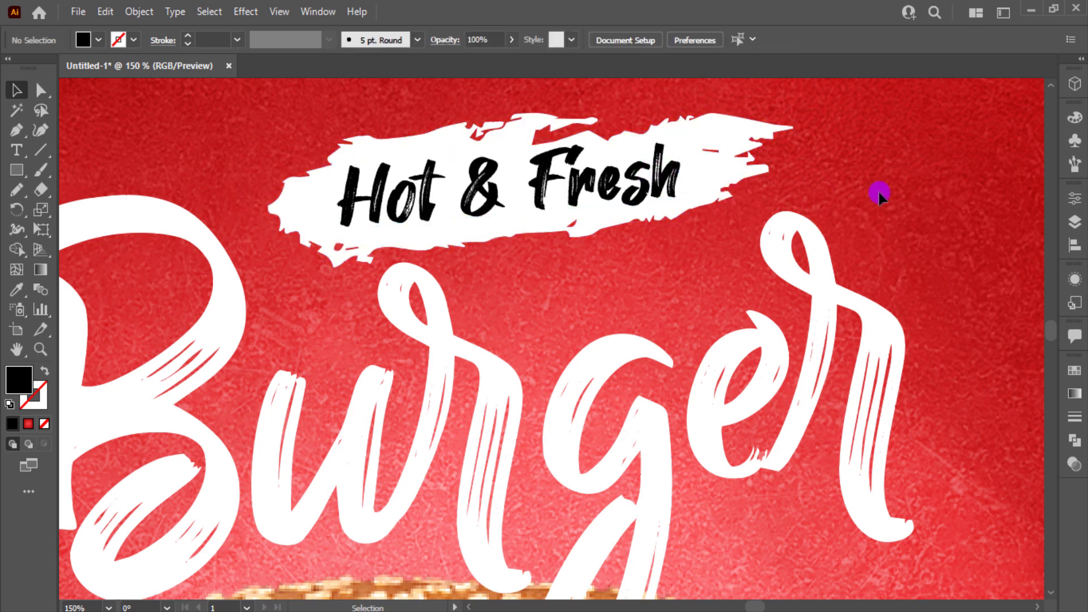
key(ctrl+0)
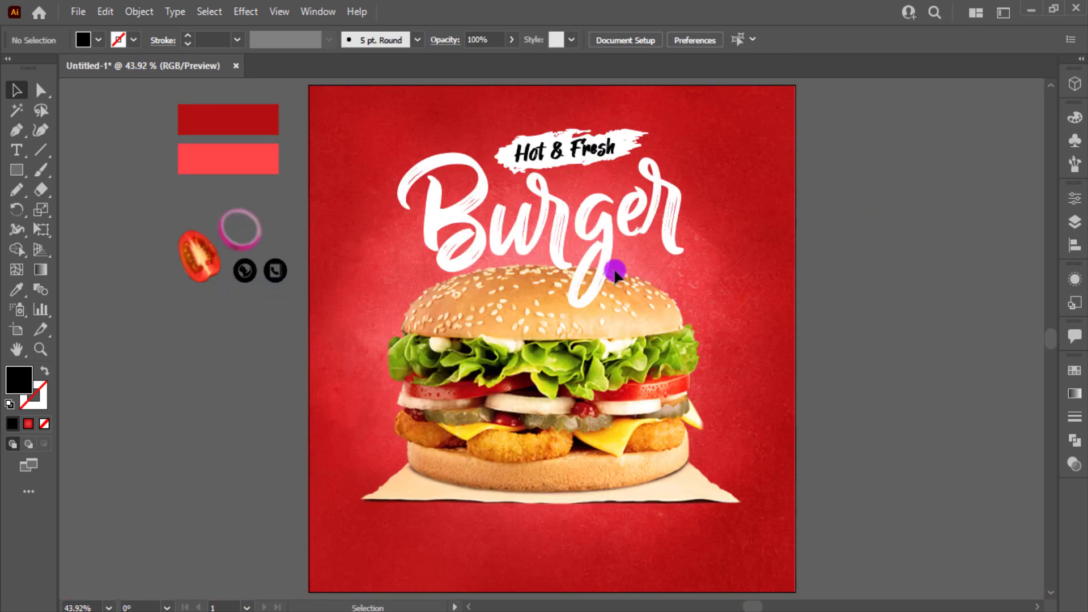
Step: Bring the tomato image to the front and place it over the artboard's upper-right edge, rotated and enlarged to about 248 by 216 px
click(205, 255)
right_click(210, 262)
mouse_move(281, 405)
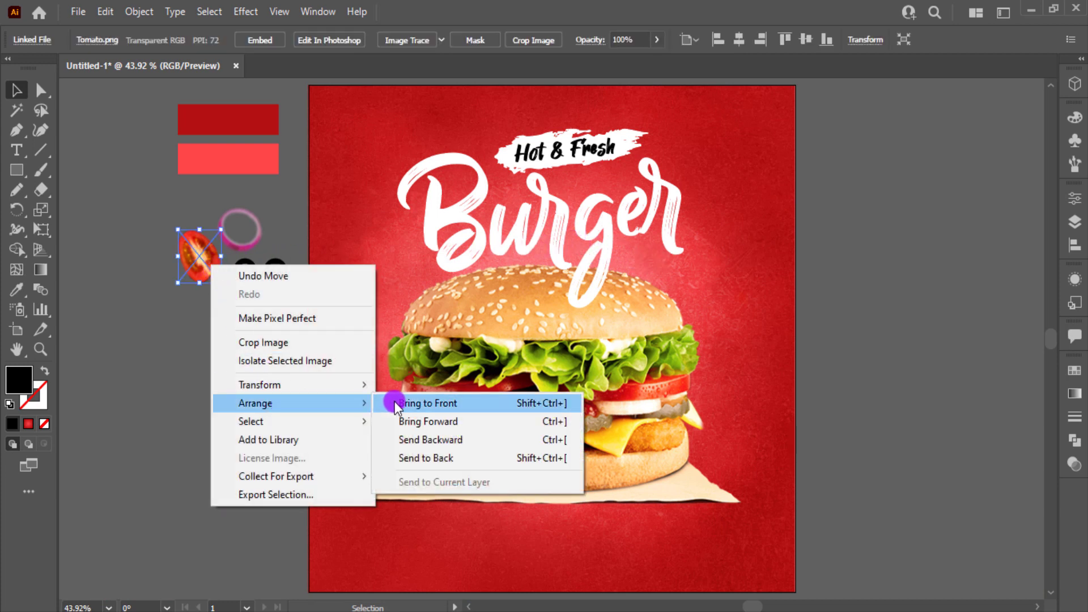
click(407, 404)
drag(205, 234, 810, 153)
drag(824, 194, 861, 219)
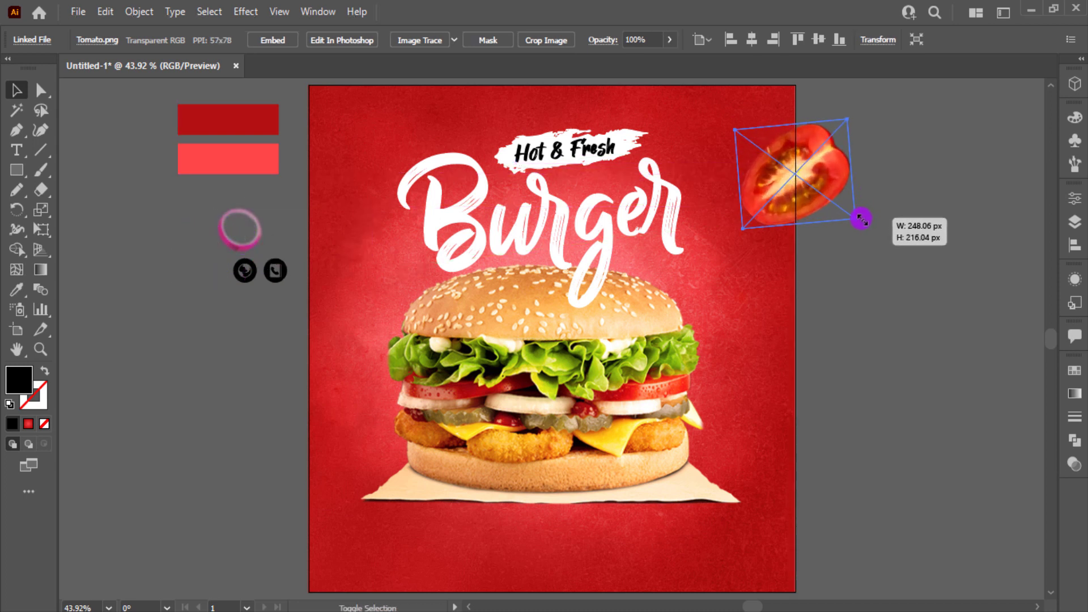
click(892, 210)
Step: Place the onion ring beside the burger's lower-right side, in front of the artwork, and adjust its size and rotation
drag(236, 246, 709, 447)
right_click(710, 448)
click(908, 346)
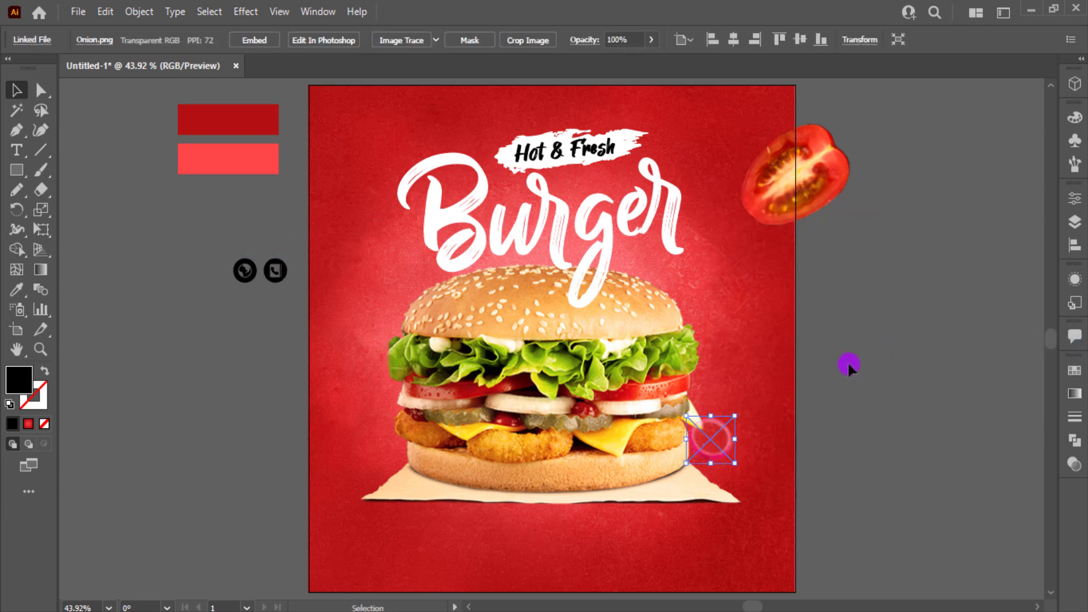
drag(741, 415, 694, 494)
Step: Place a copy of the onion ring below the B of Burger and nudge the original ring slightly upward
drag(719, 454, 400, 273)
click(832, 406)
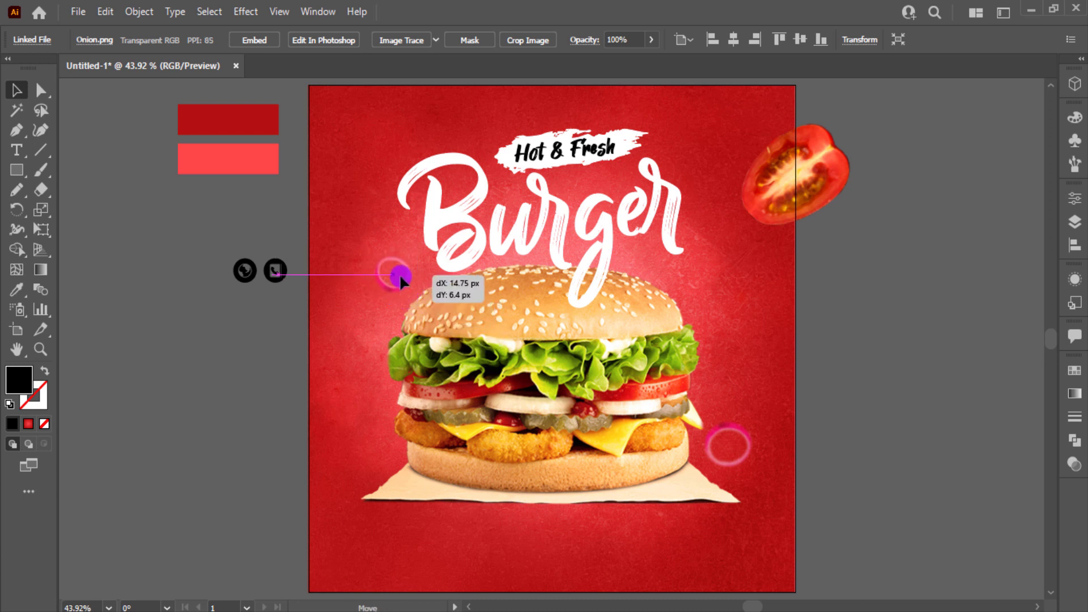
click(737, 460)
drag(763, 456, 750, 436)
click(760, 455)
Step: Place a rotated copy of the tomato slice over the artboard's left edge, level with the burger
drag(809, 213, 304, 417)
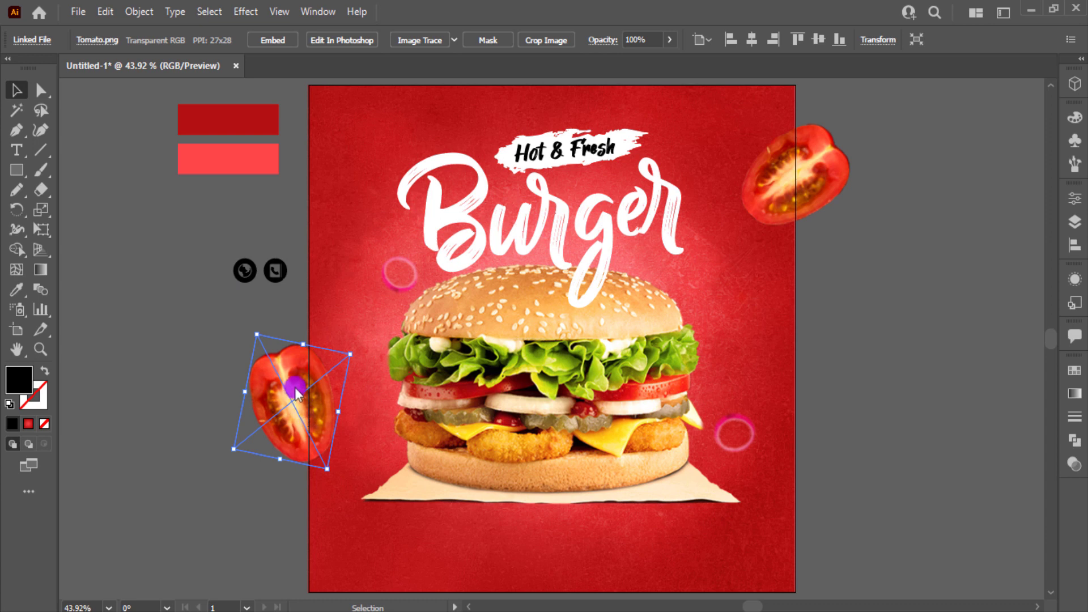
drag(286, 361, 297, 363)
Step: Apply a light Gaussian Blur to both tomato slices
shift+click(757, 193)
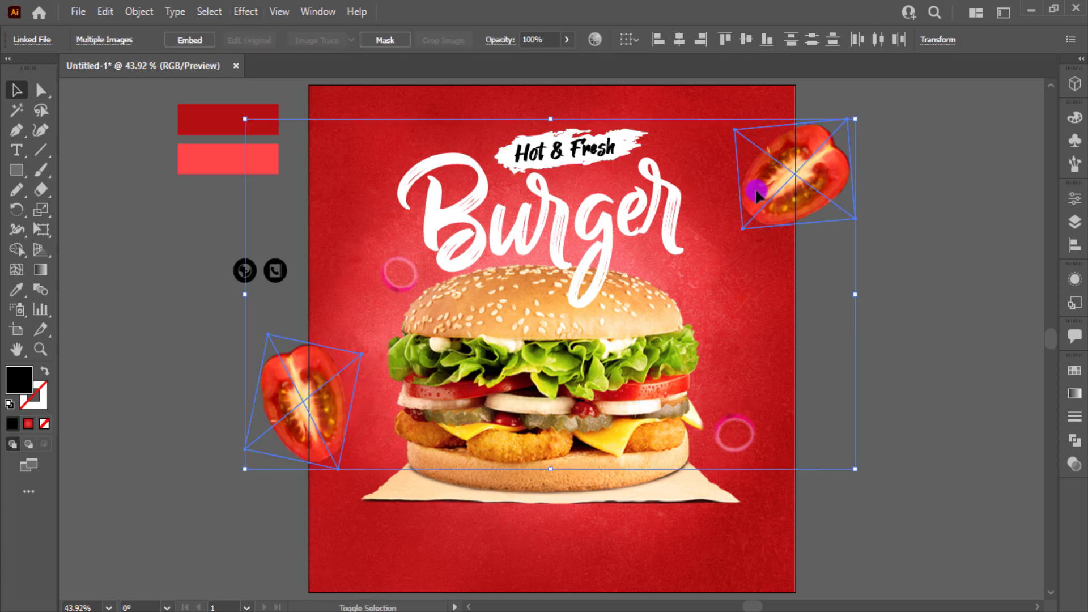
click(245, 13)
mouse_move(325, 289)
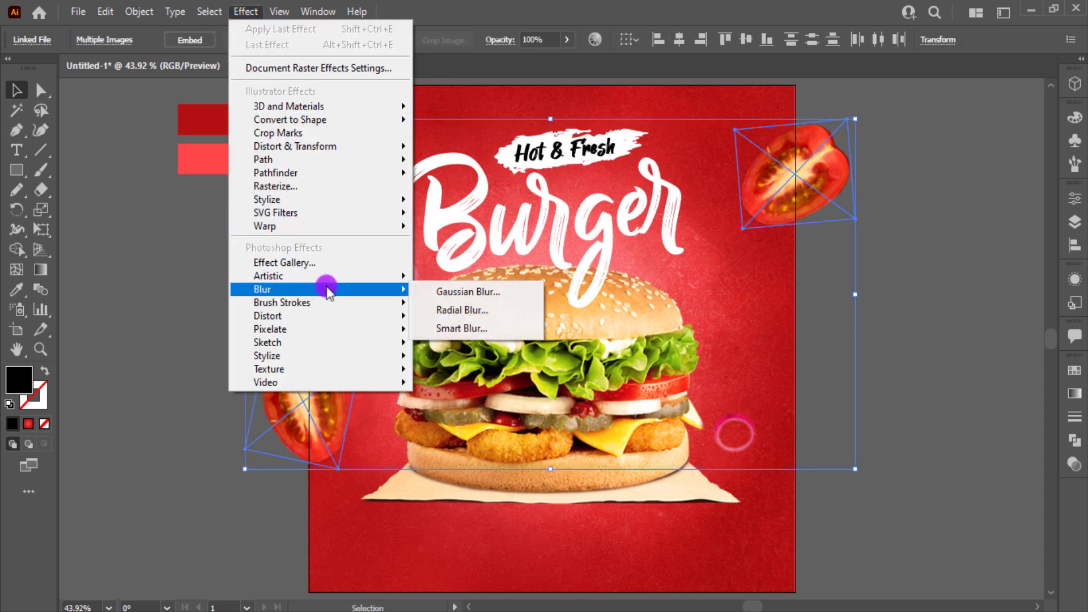
click(498, 291)
drag(801, 291, 791, 292)
click(812, 326)
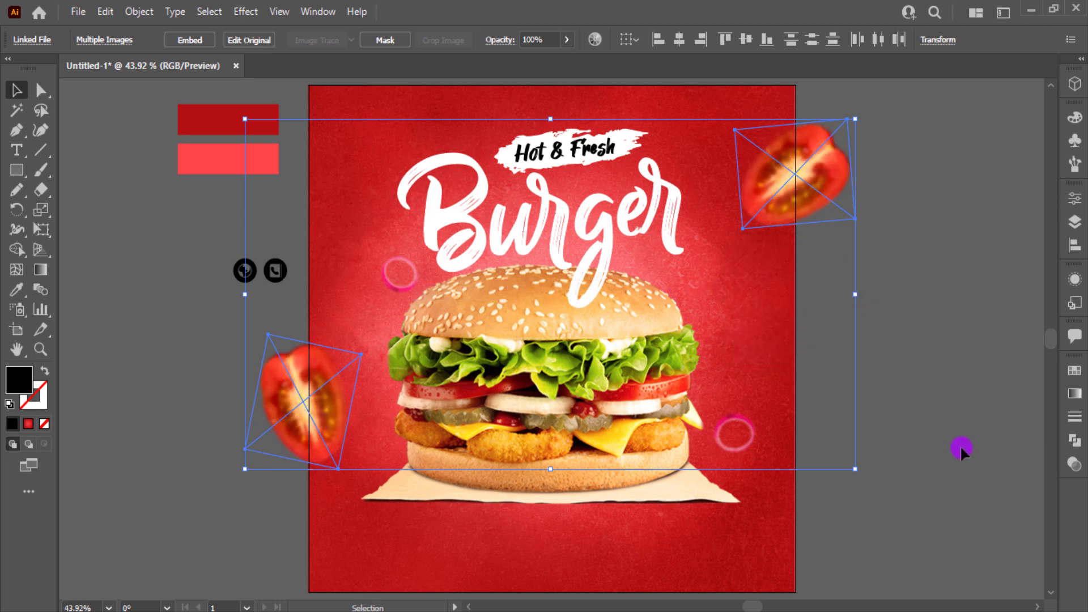
Step: Move the tomato slice on the artboard's left edge lower and make it slightly smaller
click(958, 445)
drag(563, 474, 569, 421)
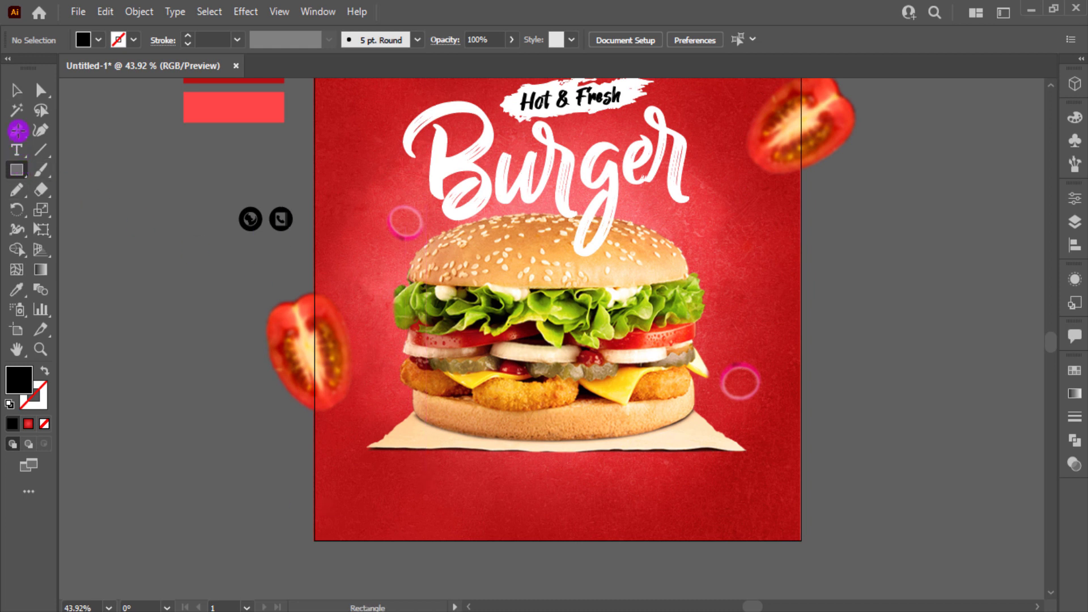
click(17, 90)
click(292, 310)
drag(291, 311, 316, 394)
drag(343, 452, 355, 461)
drag(336, 422, 331, 424)
Step: Rotate the tomato slice on the artboard's upper-right edge slightly and shift the left slice further onto the artboard
click(765, 165)
drag(855, 151, 808, 138)
click(838, 213)
drag(286, 396, 355, 383)
click(923, 281)
drag(346, 432, 346, 400)
click(831, 318)
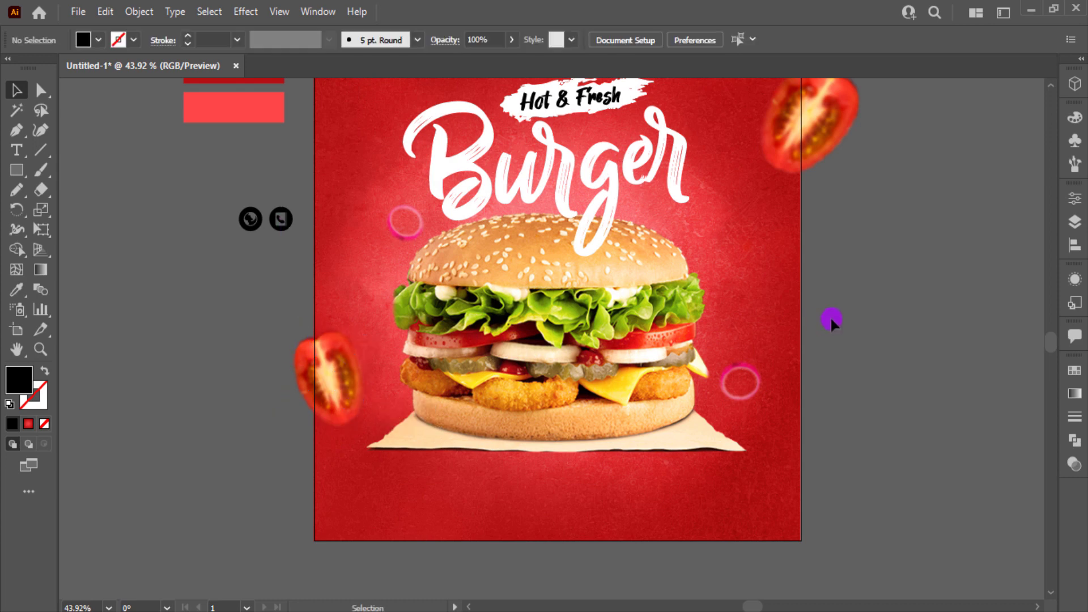
Step: Draw a small rectangle below the burger, near the artboard's bottom edge, and fill it with white
scroll(825, 345, up, 1)
scroll(823, 347, down, 4)
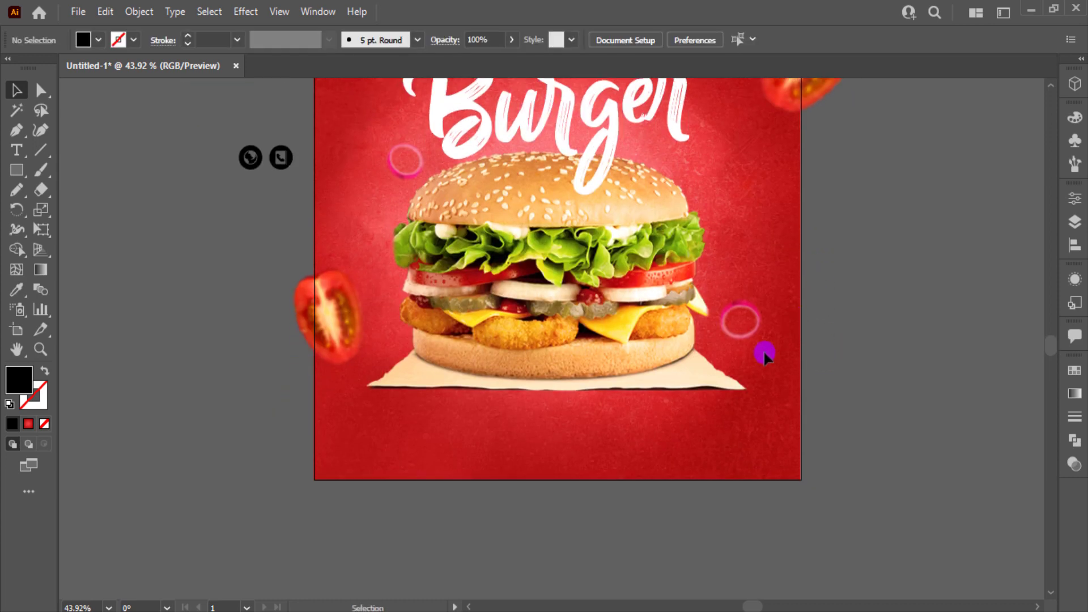
scroll(672, 474, up, 1)
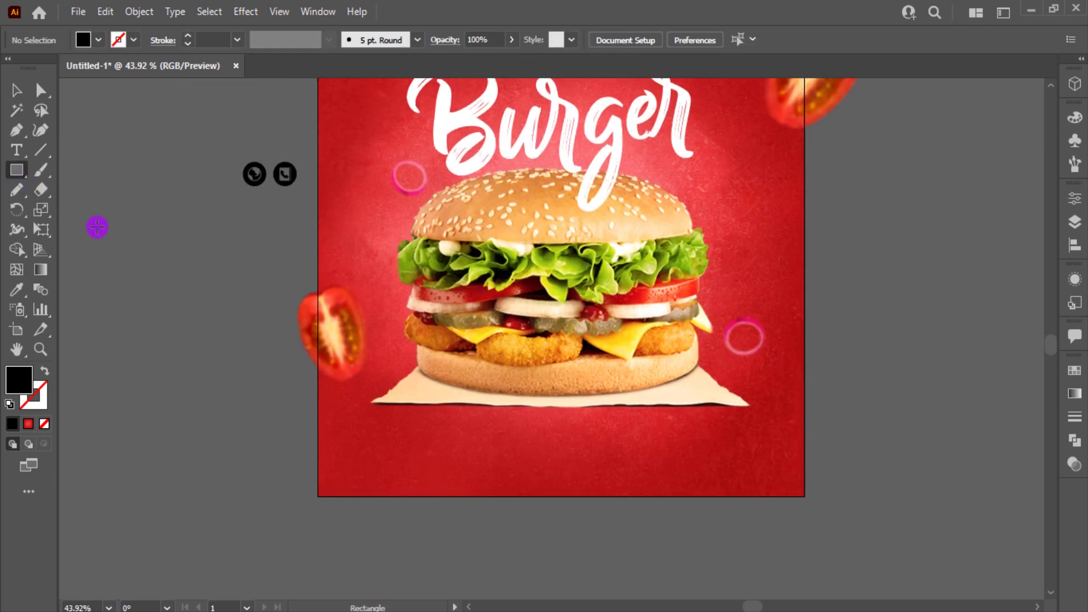
drag(495, 456, 616, 484)
click(45, 86)
click(87, 41)
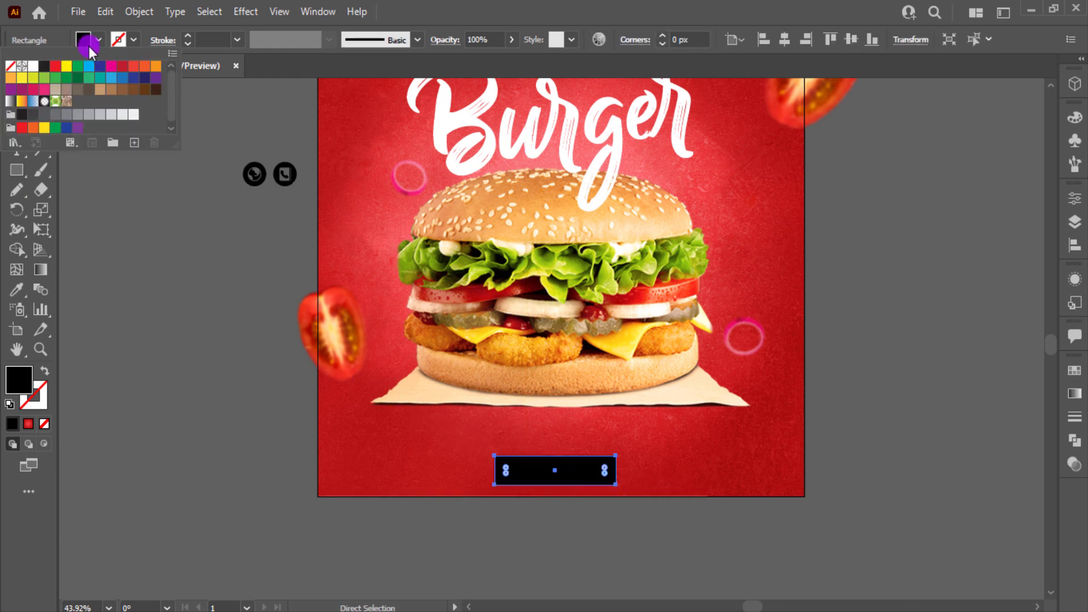
click(32, 69)
Step: Nudge the white rectangle slightly upward, centre it horizontally, and round its corners to about 28 px for a pill shape
drag(557, 484, 560, 481)
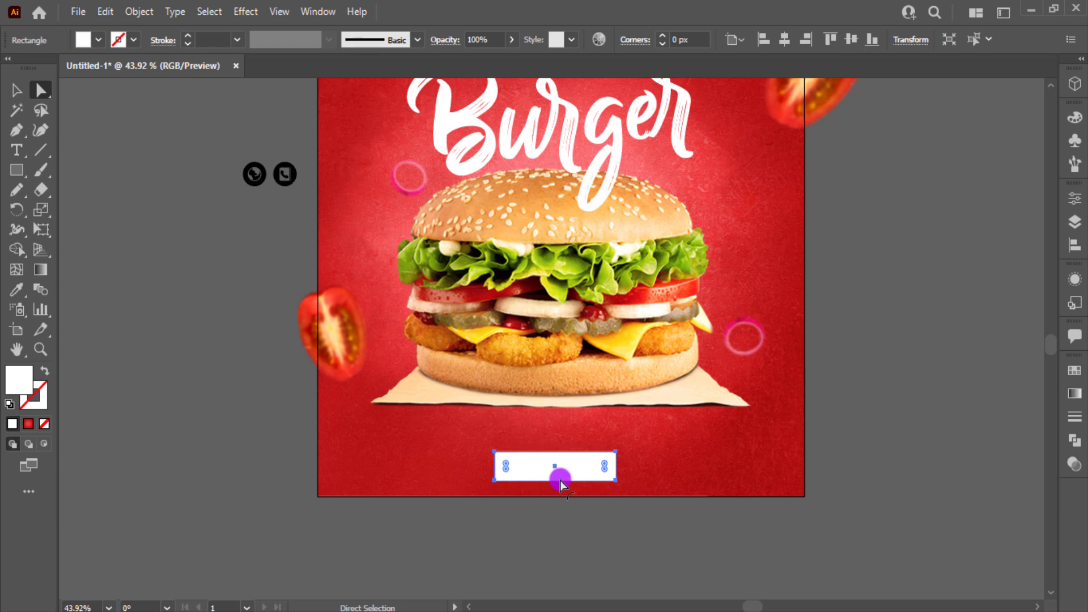
click(785, 39)
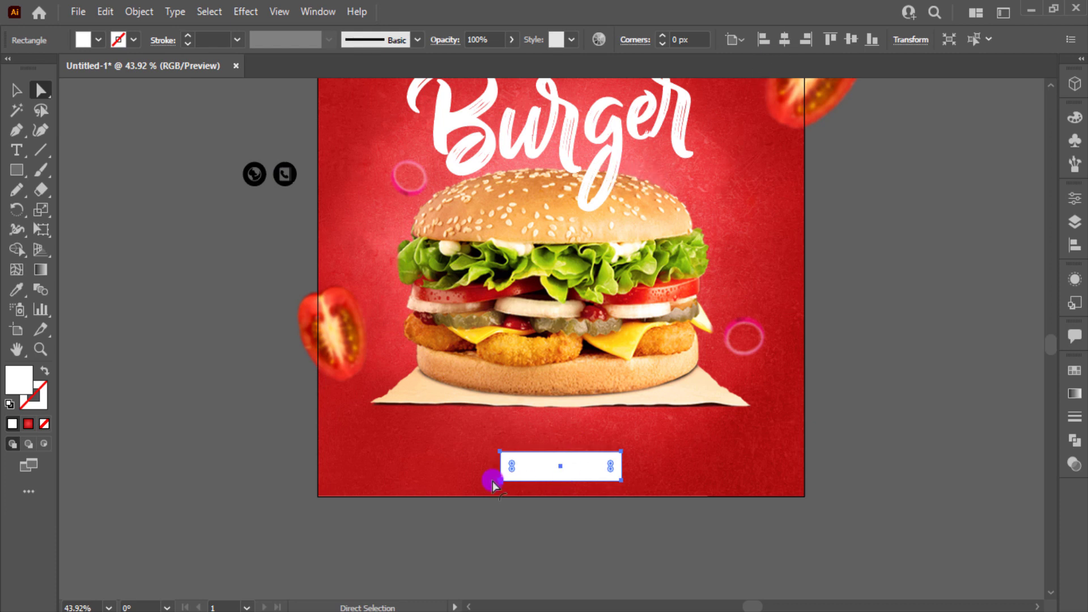
scroll(492, 481, up, 4)
drag(492, 481, 544, 476)
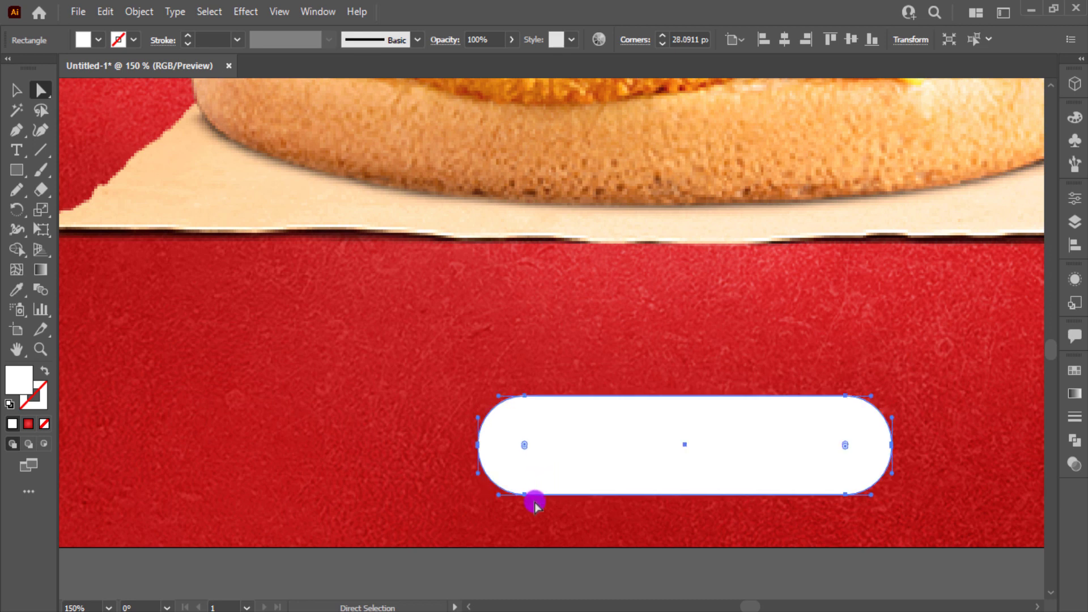
key(v)
click(524, 536)
click(614, 484)
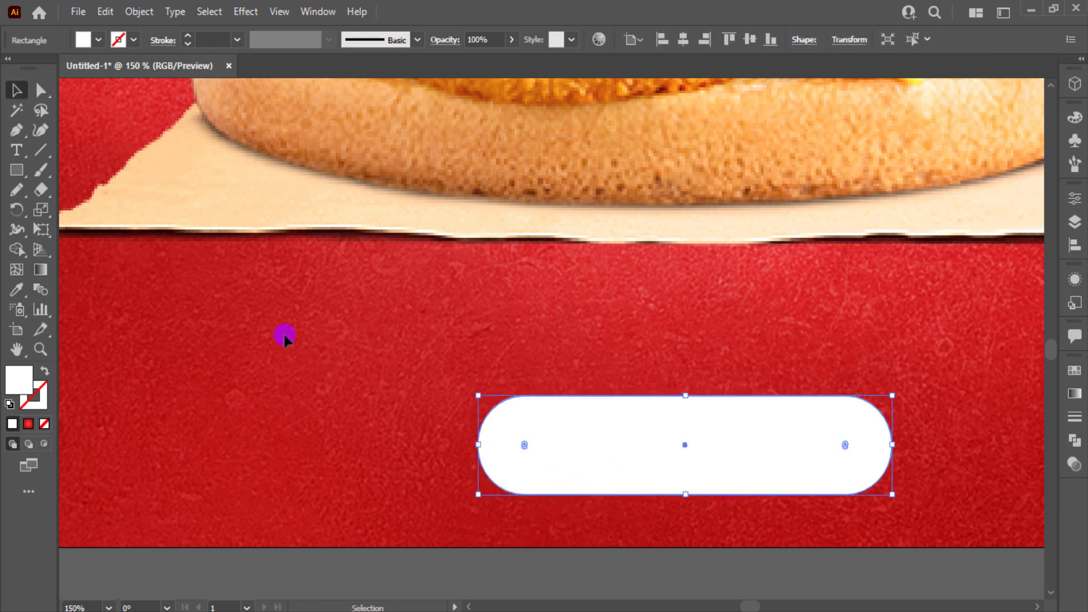
Step: Add the text "ORDER NOW" above the white pill shape and set it in Montserrat ExtraBold
click(230, 306)
key(t)
click(258, 280)
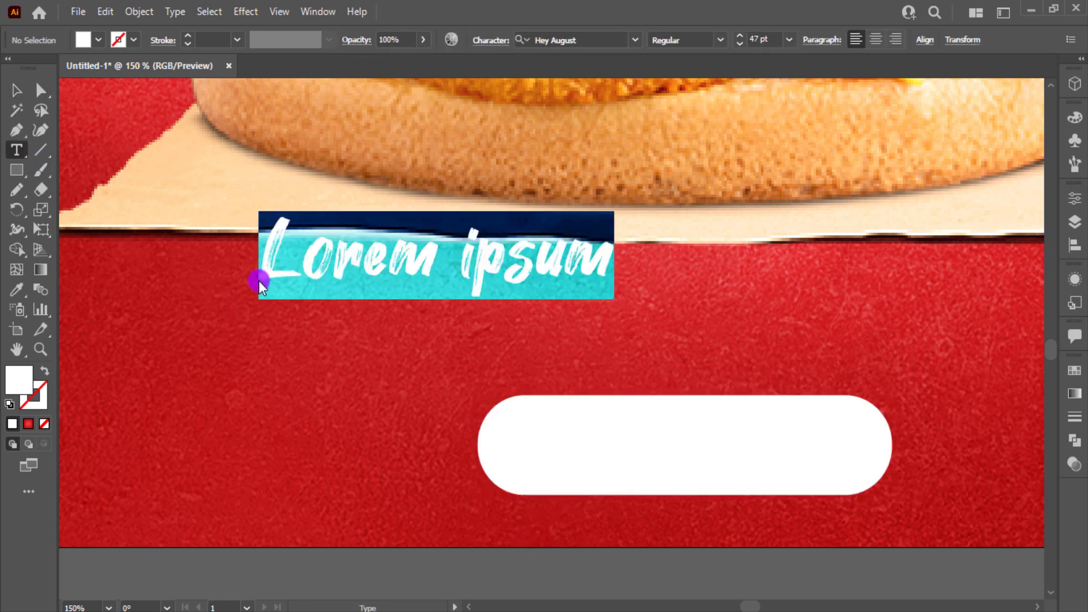
text(ORDER NOW)
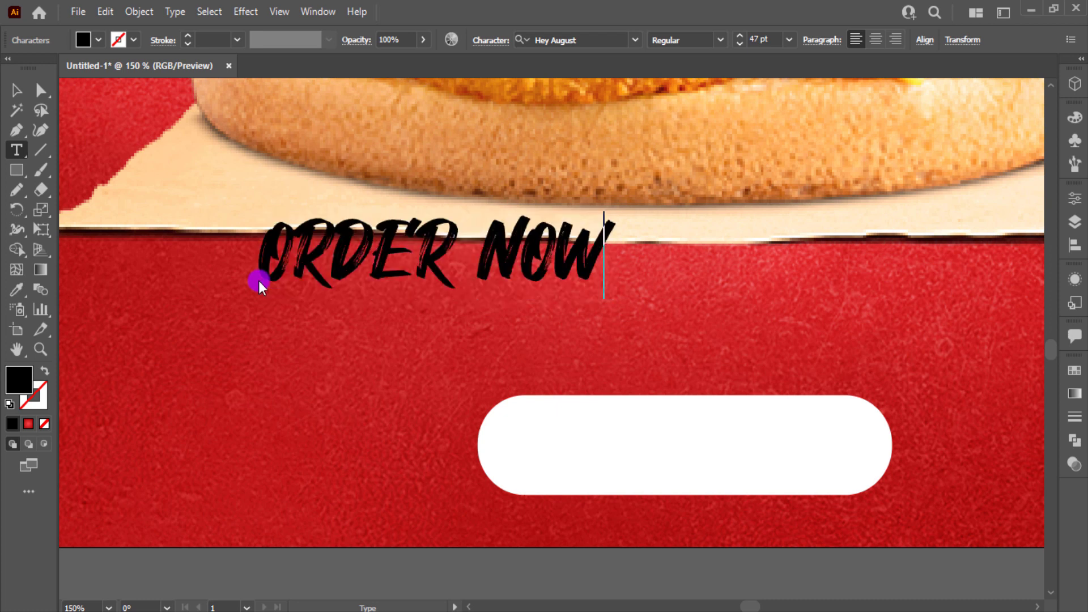
click(17, 92)
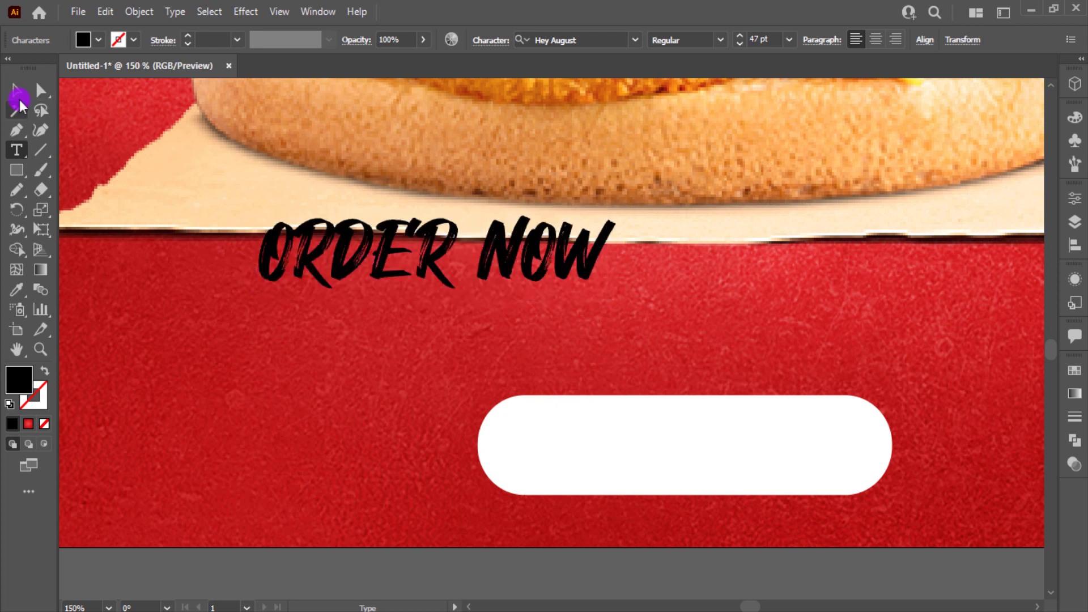
click(617, 36)
text(m)
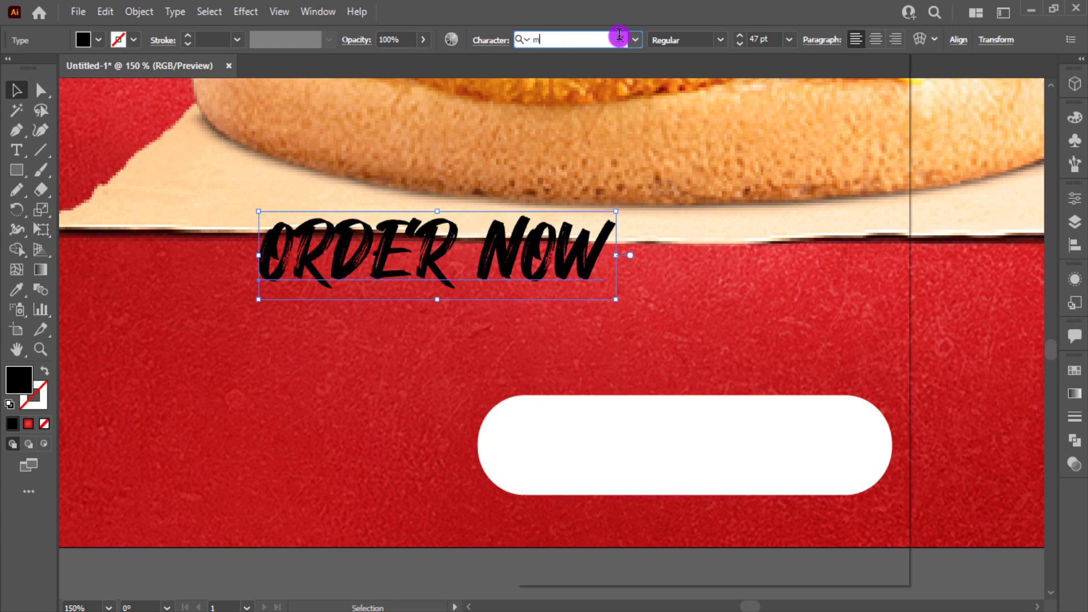
text(on)
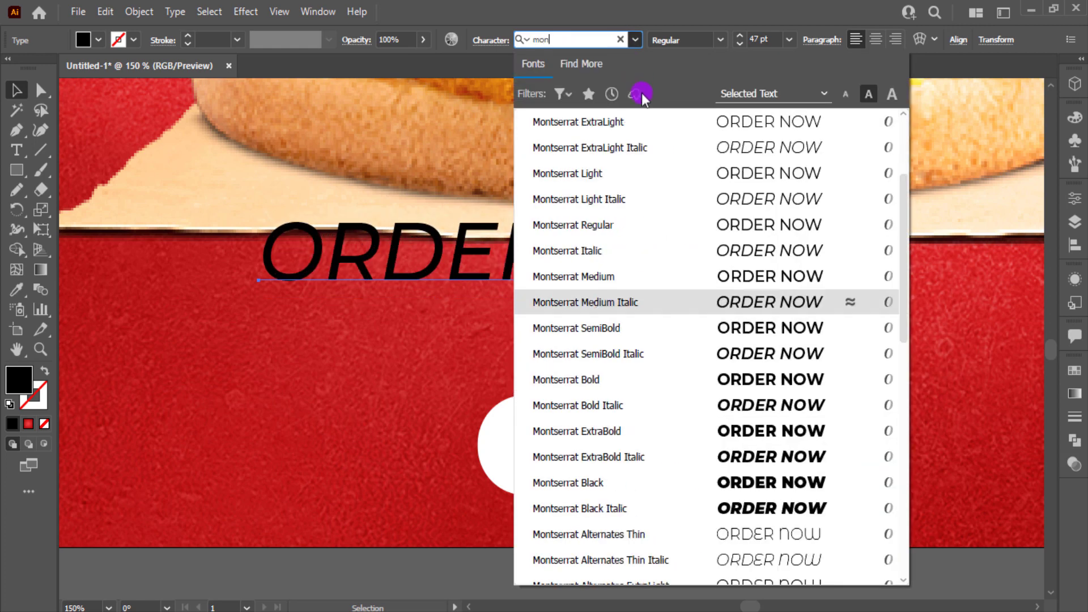
click(770, 431)
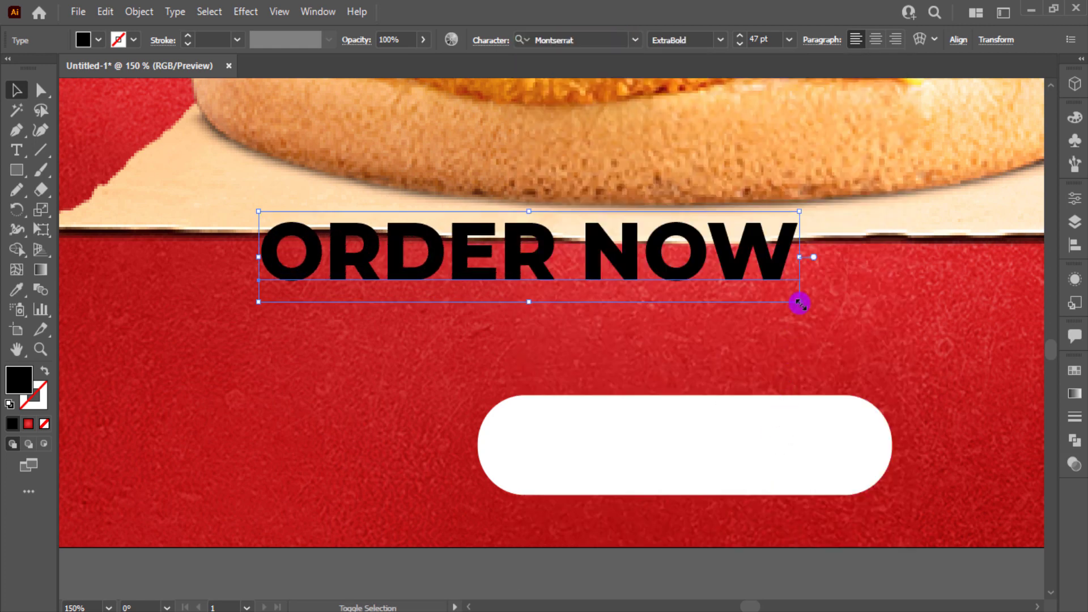
Step: Scale down the ORDER NOW text and centre it inside the white pill shape
drag(796, 301, 651, 273)
drag(600, 243, 853, 450)
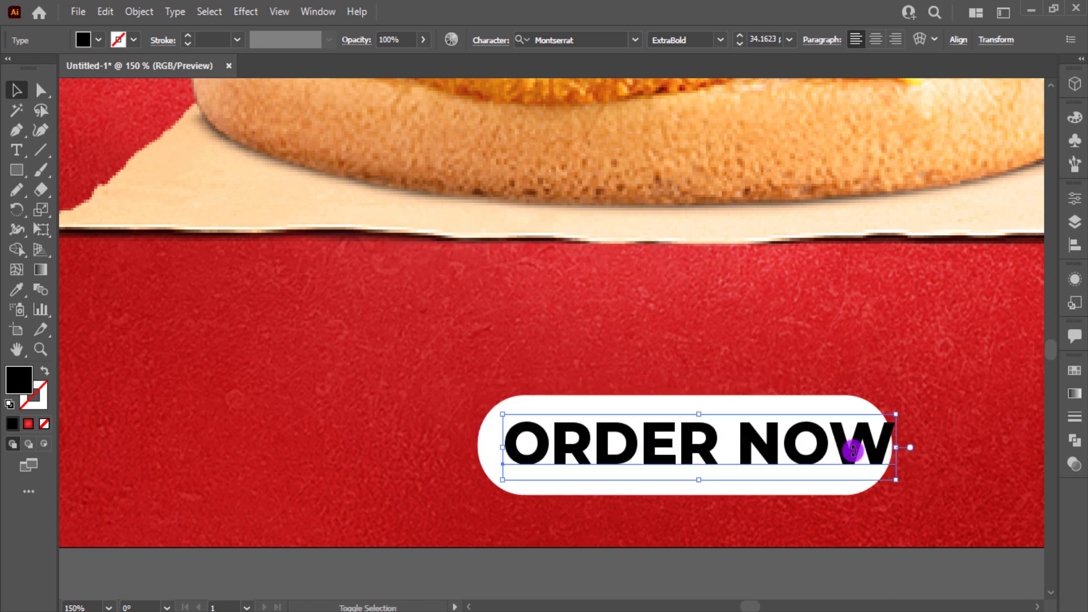
drag(895, 483, 830, 449)
click(826, 502)
key(ctrl+minus)
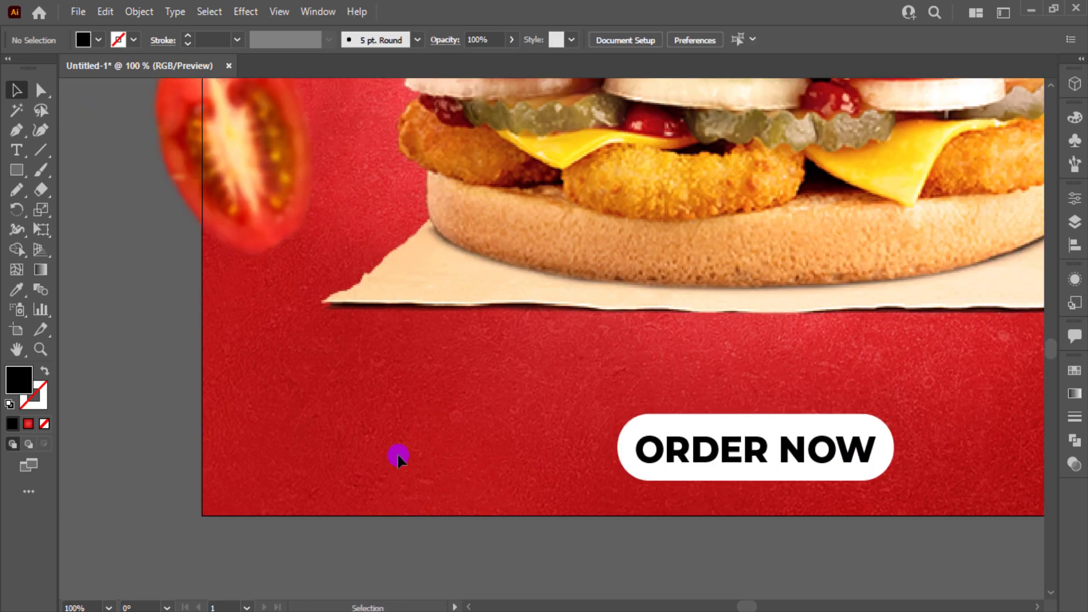
Step: Change the fill of the globe and phone icons beside the artboard to white
key(ctrl+0)
drag(278, 285, 278, 284)
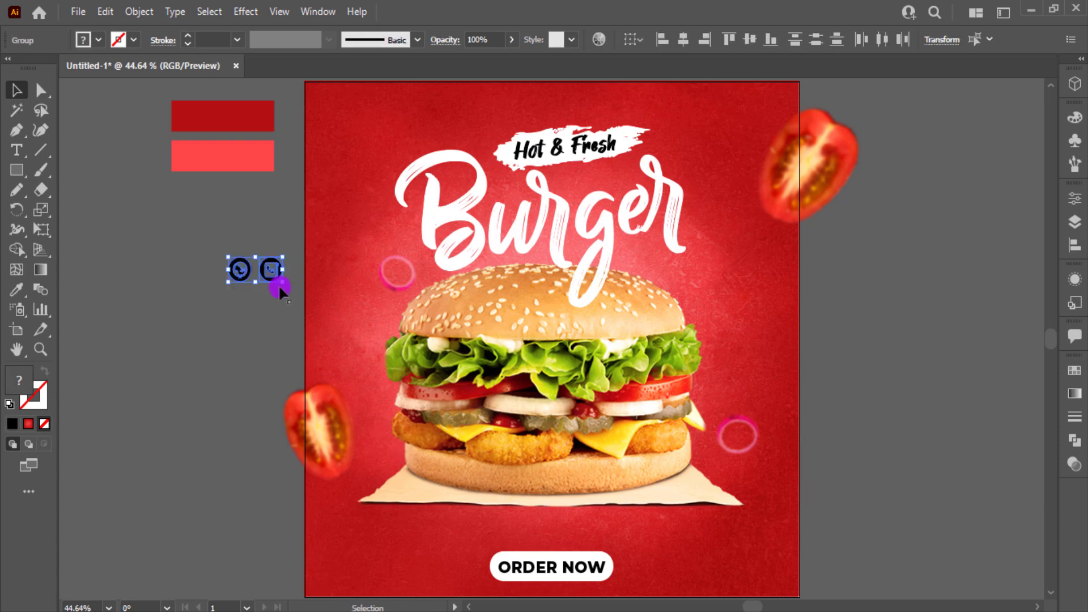
click(187, 242)
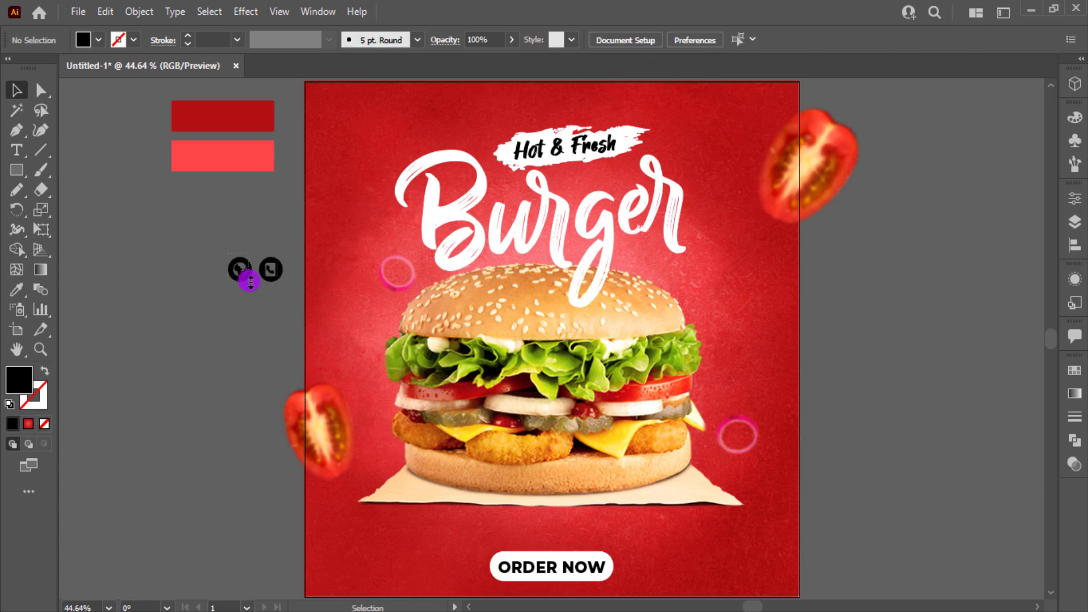
click(251, 281)
click(99, 39)
click(24, 66)
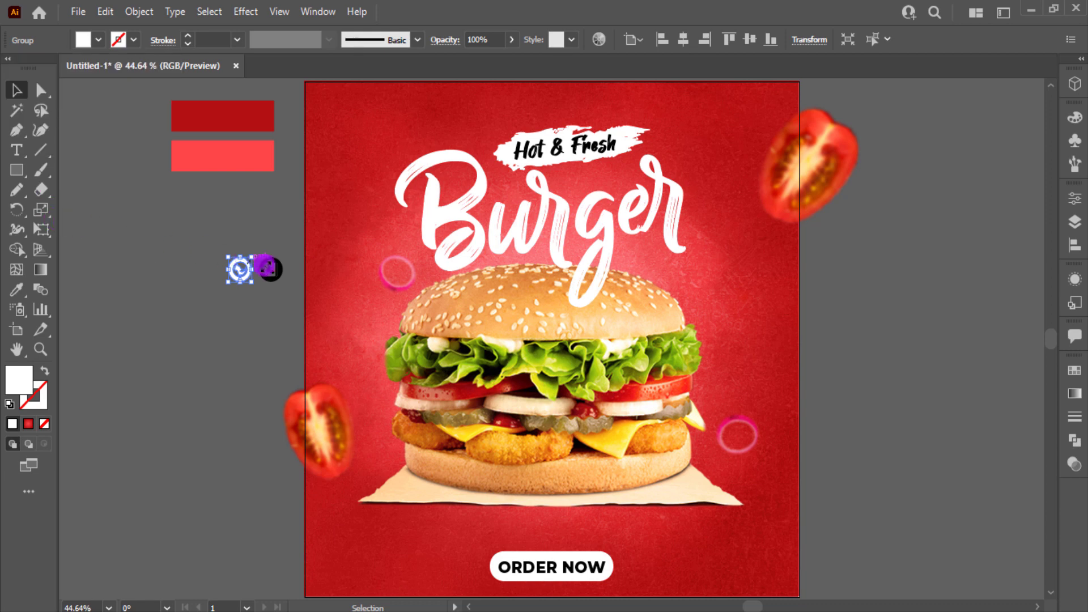
click(269, 267)
click(98, 41)
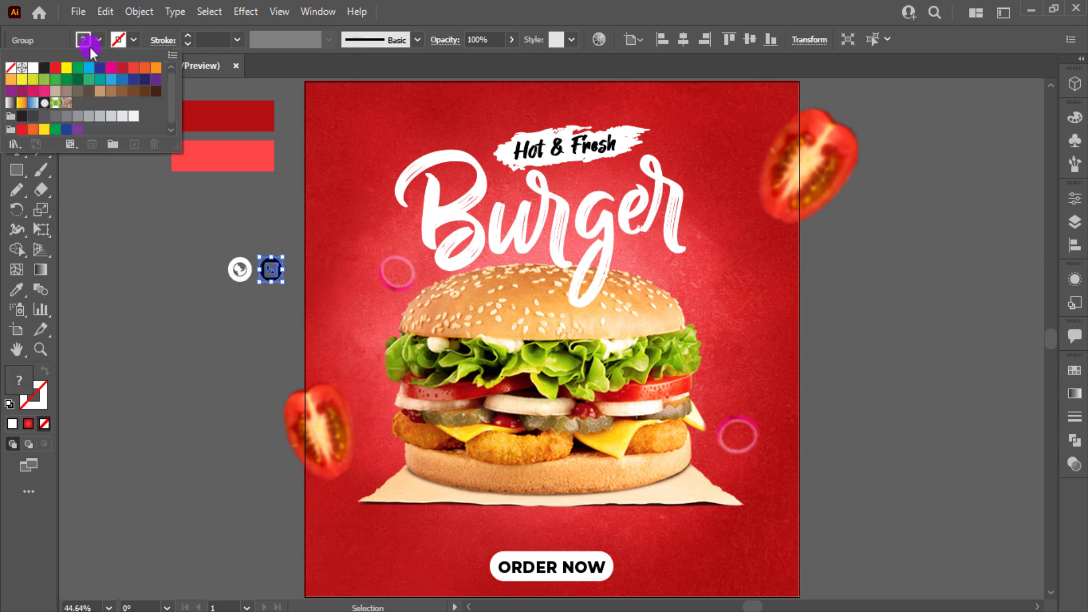
click(24, 66)
click(250, 321)
key(ctrl+z)
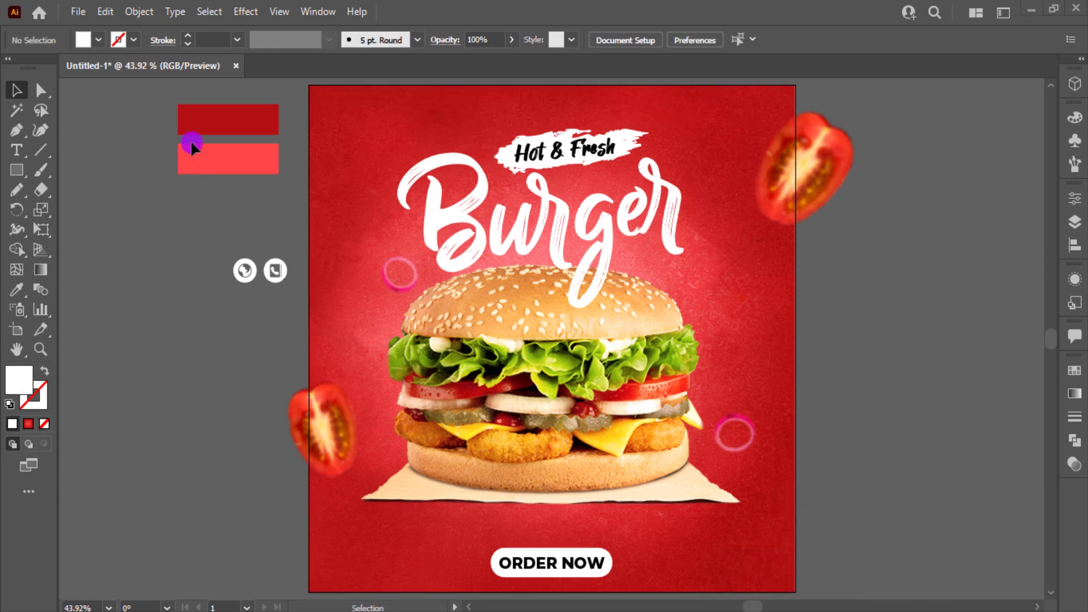
click(192, 145)
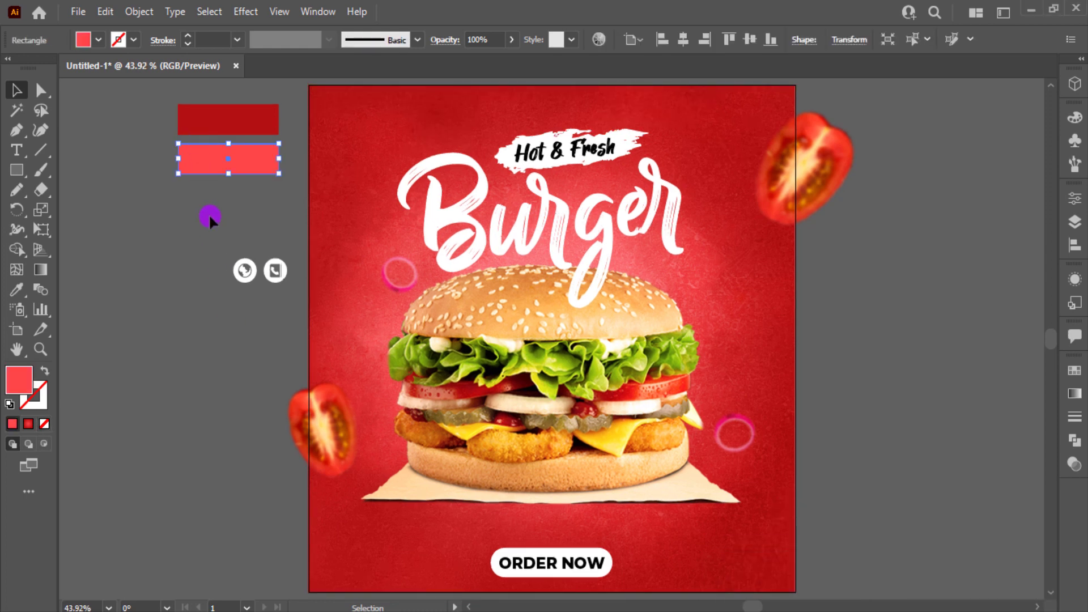
click(224, 272)
drag(274, 271, 243, 385)
key(ctrl+z)
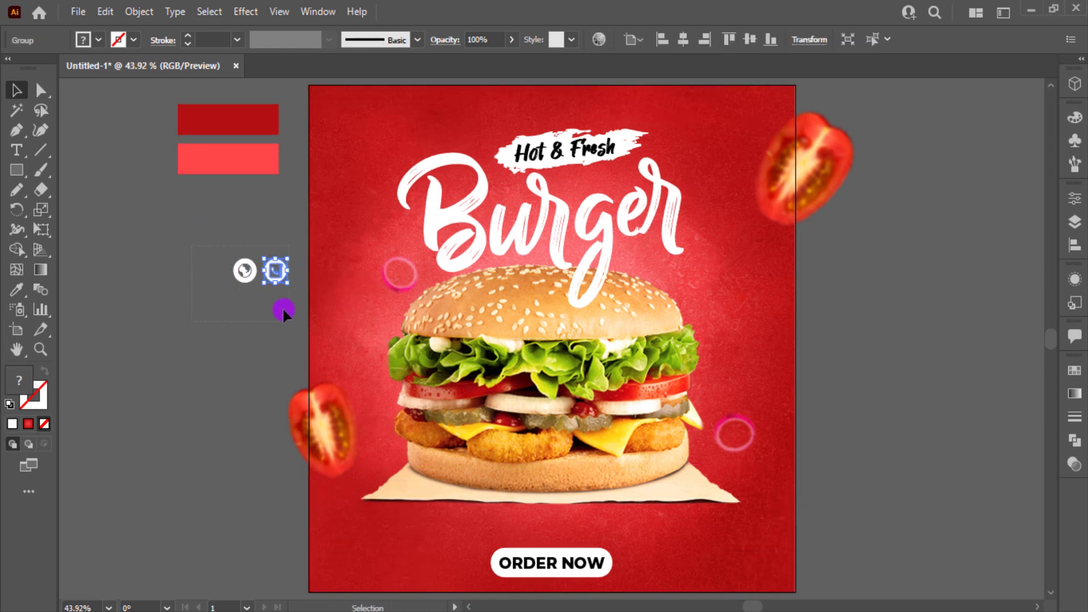
Step: Ungroup the phone icon, then place the phone and globe icons at opposite ends of the ORDER NOW button's row
right_click(268, 270)
click(270, 383)
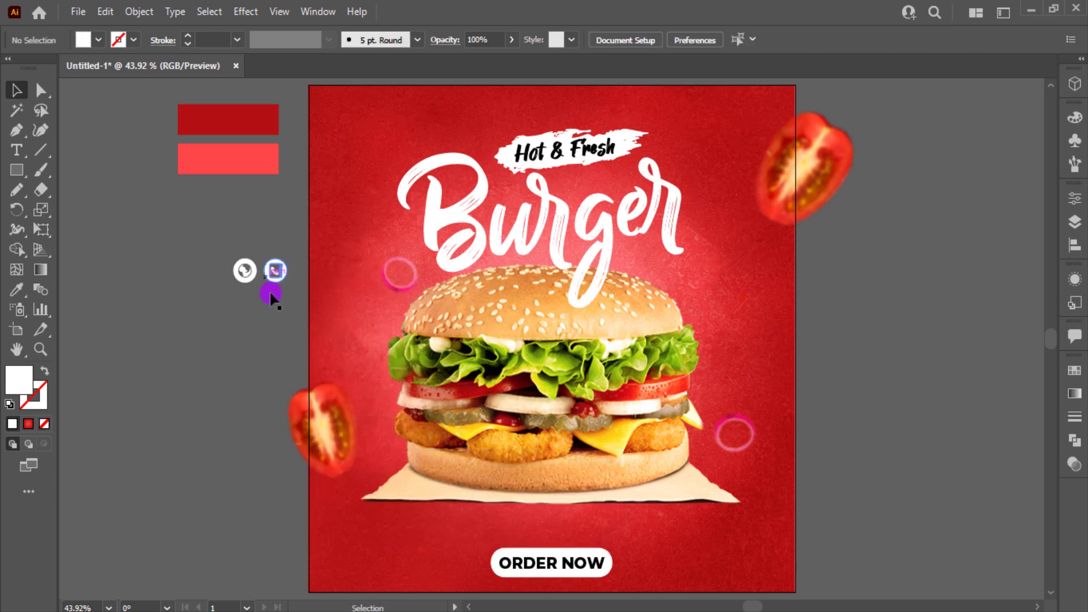
drag(277, 277, 769, 564)
click(851, 509)
Step: Place a copy of the ORDER NOW text beside the phone icon and replace its wording with the contact phone number
scroll(486, 506, up, 1)
drag(484, 506, 413, 479)
scroll(489, 485, up, 1)
double_click(416, 478)
key(ctrl+a)
text(+9)
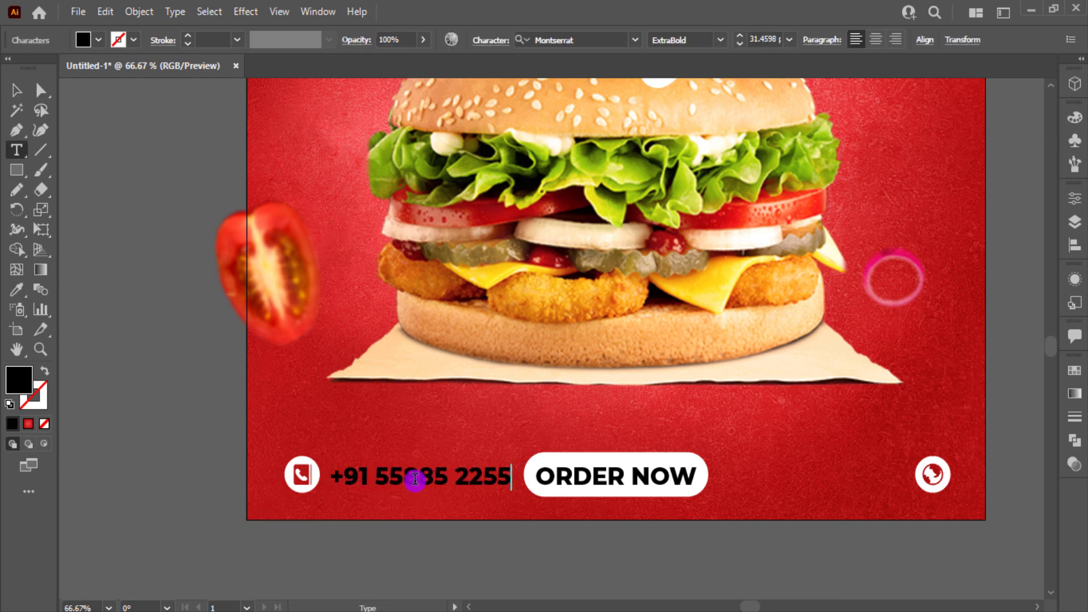
click(13, 91)
click(151, 447)
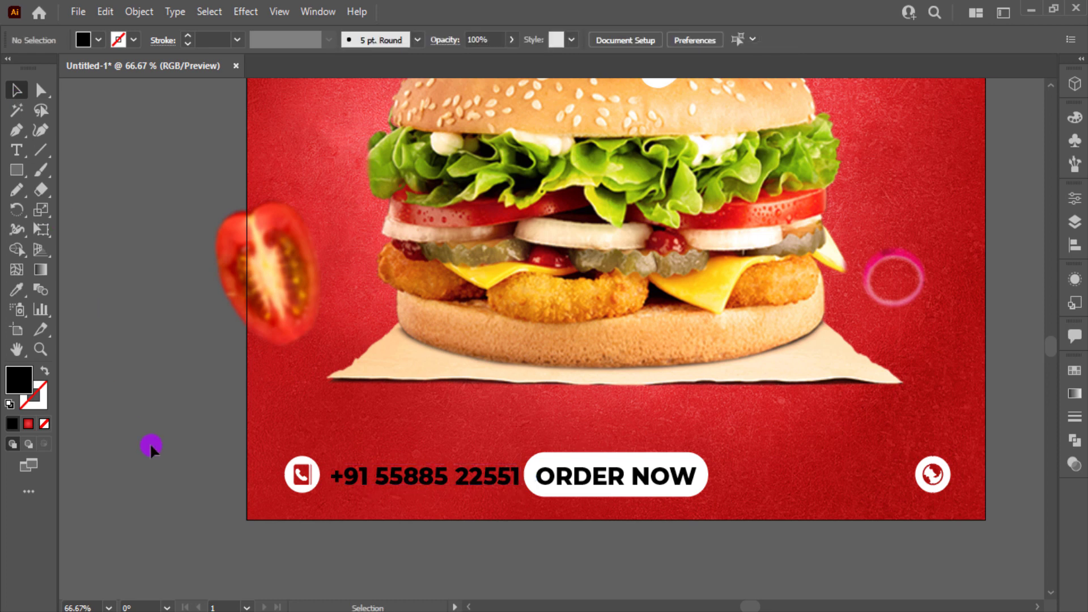
Step: Scale down the ORDER NOW text together with its white pill shape, keeping them centred
click(678, 478)
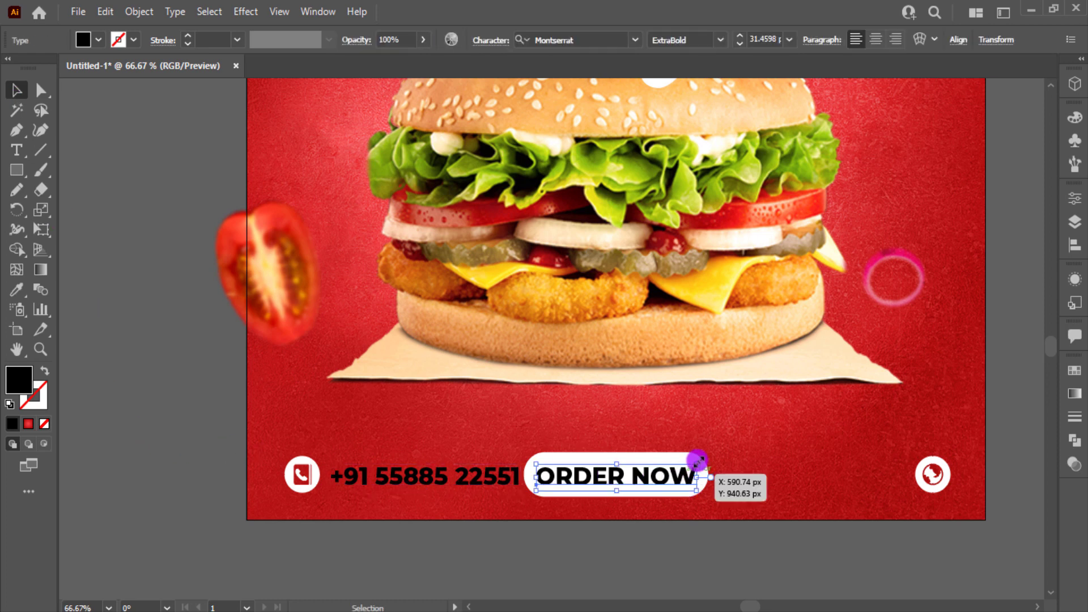
shift+click(688, 493)
drag(709, 450, 687, 460)
click(709, 474)
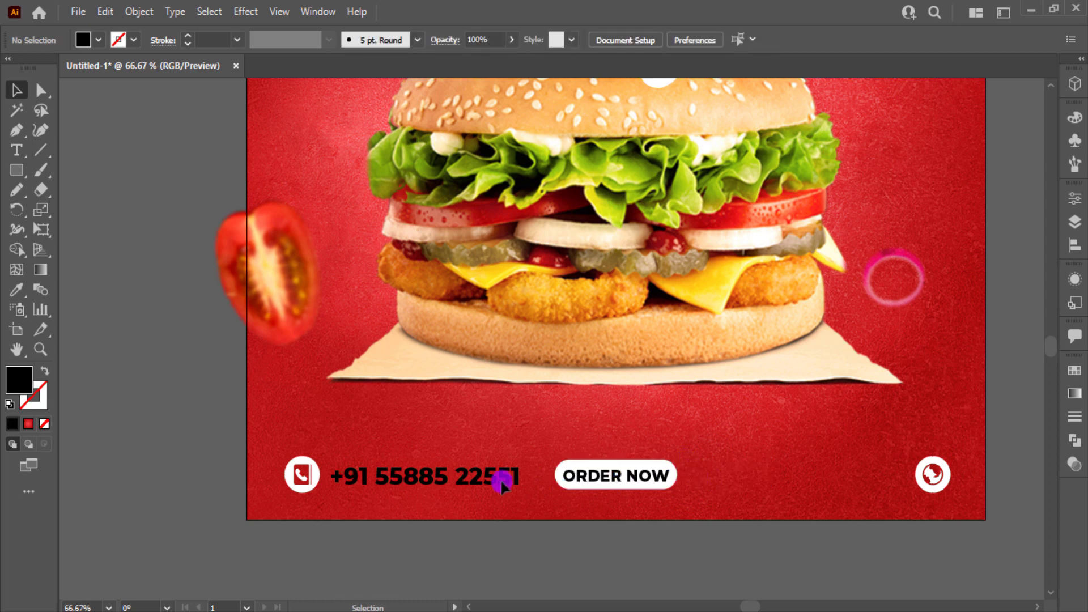
Step: Reduce the font size of the phone number text to 26 pt
click(455, 481)
scroll(766, 38, down, 5)
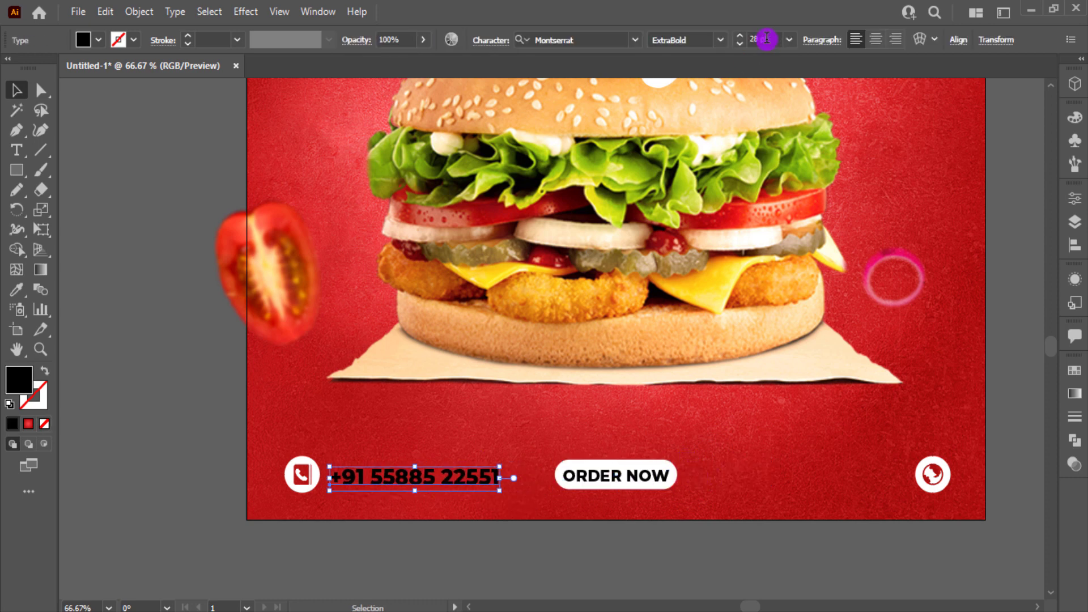
click(474, 542)
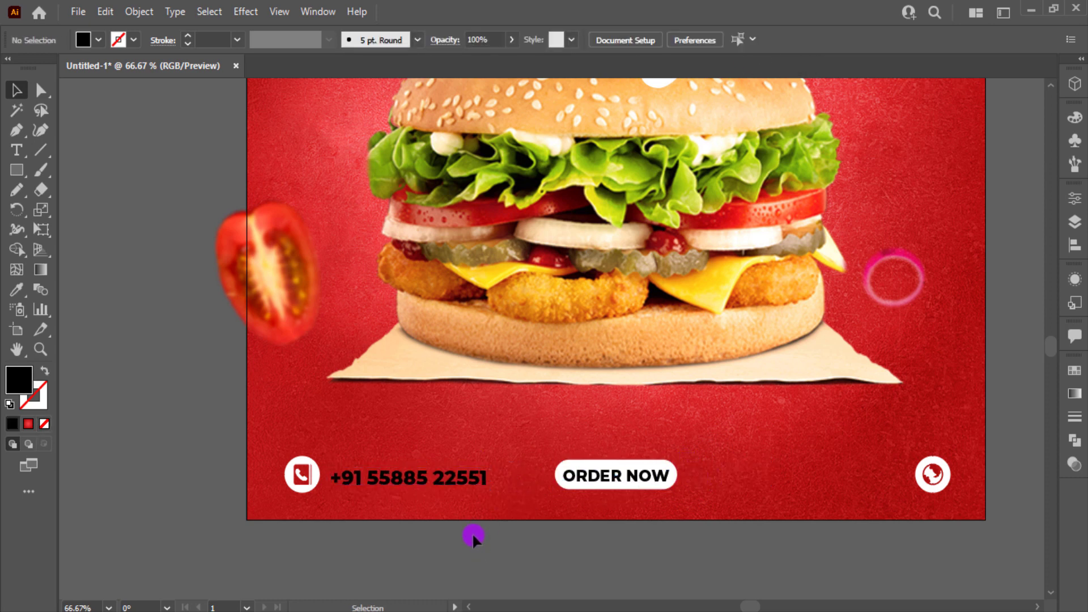
drag(464, 485, 883, 488)
triple_click(876, 479)
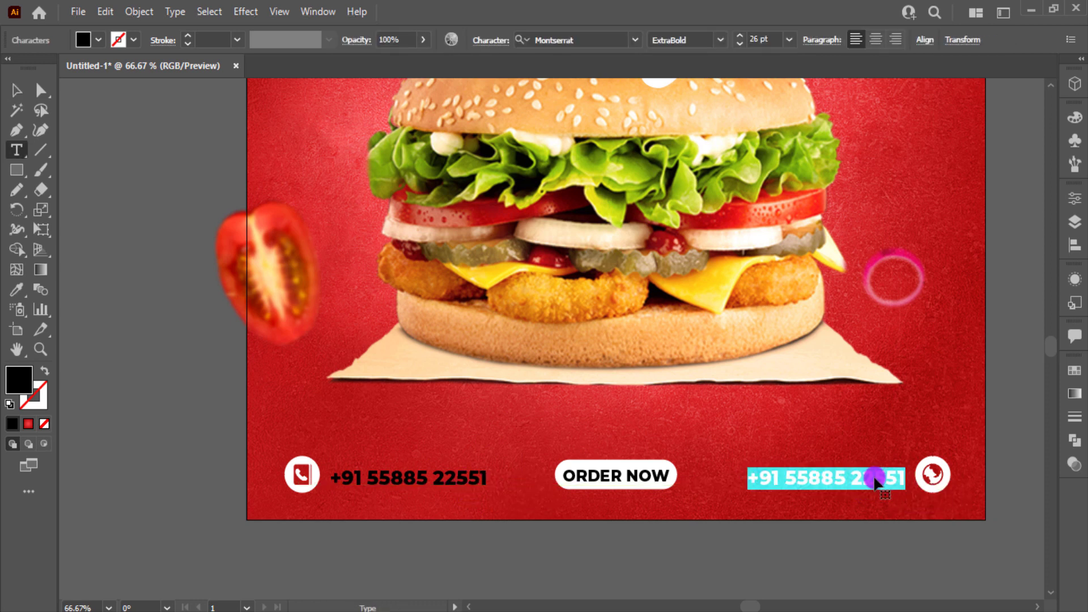
text(www)
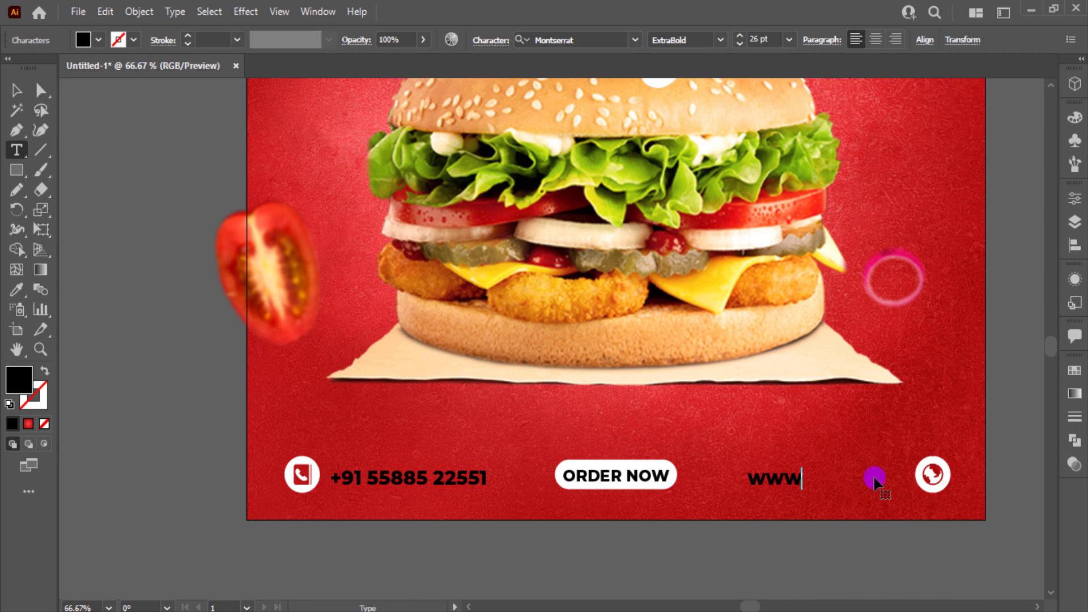
text(.youweb.co)
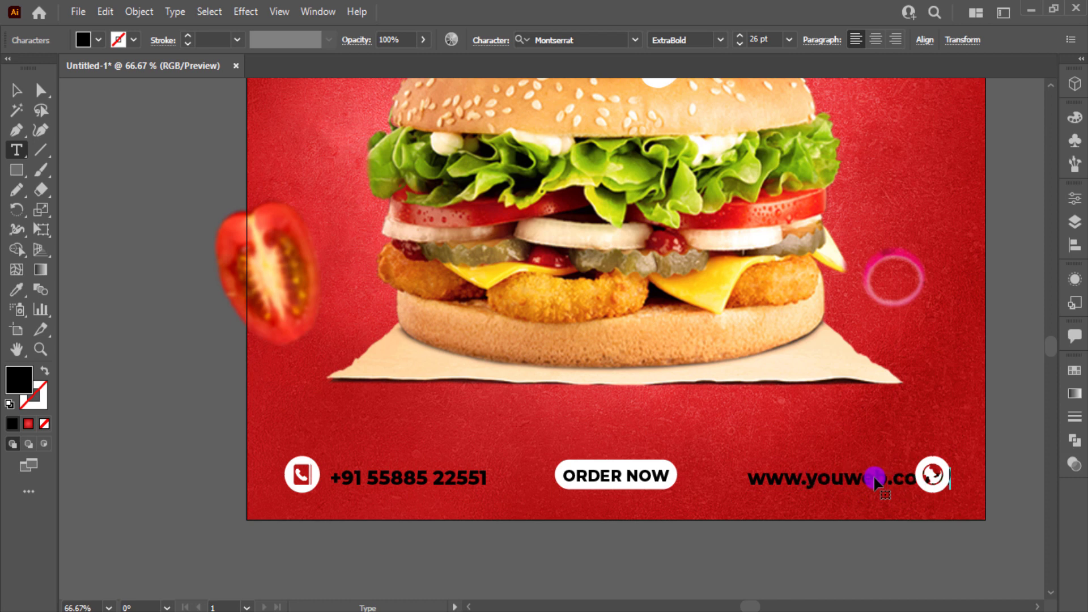
key(Escape)
click(21, 90)
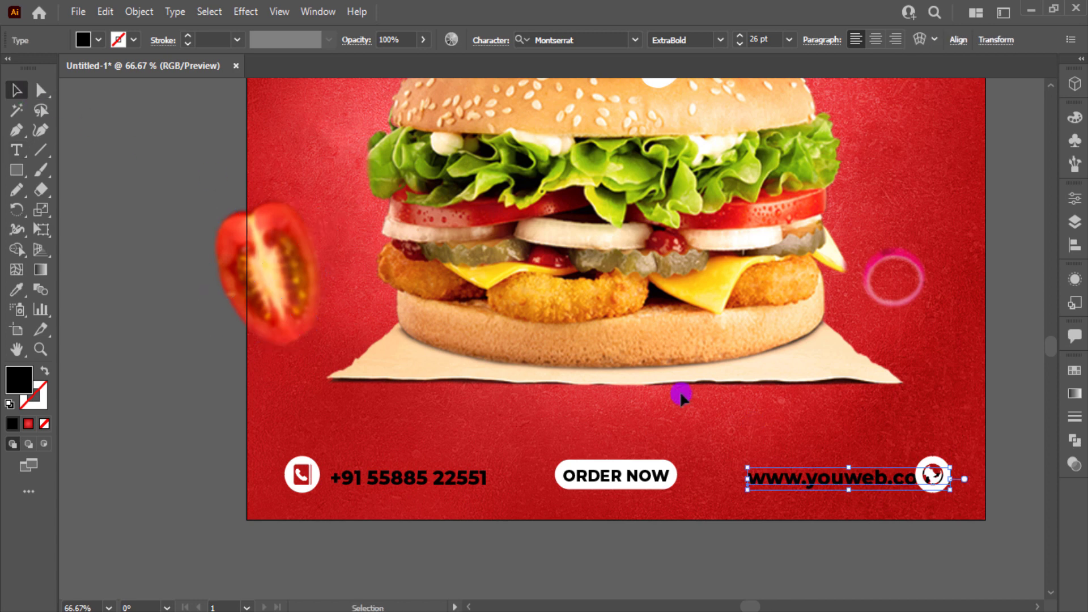
mouse_move(863, 478)
mouse_down()
mouse_move(835, 480)
mouse_move(844, 483)
mouse_up()
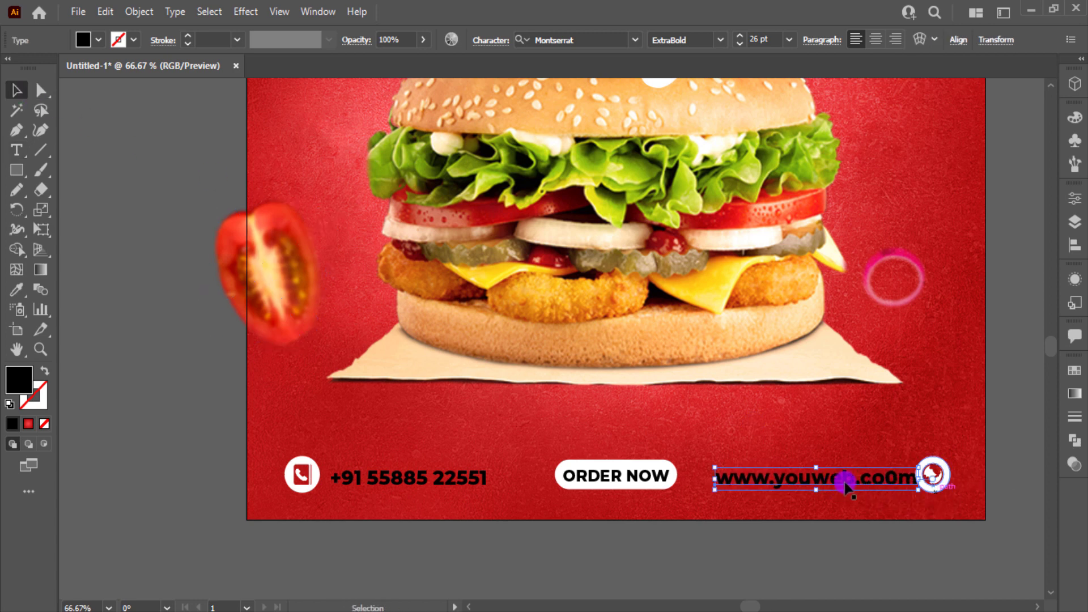
double_click(891, 475)
click(894, 479)
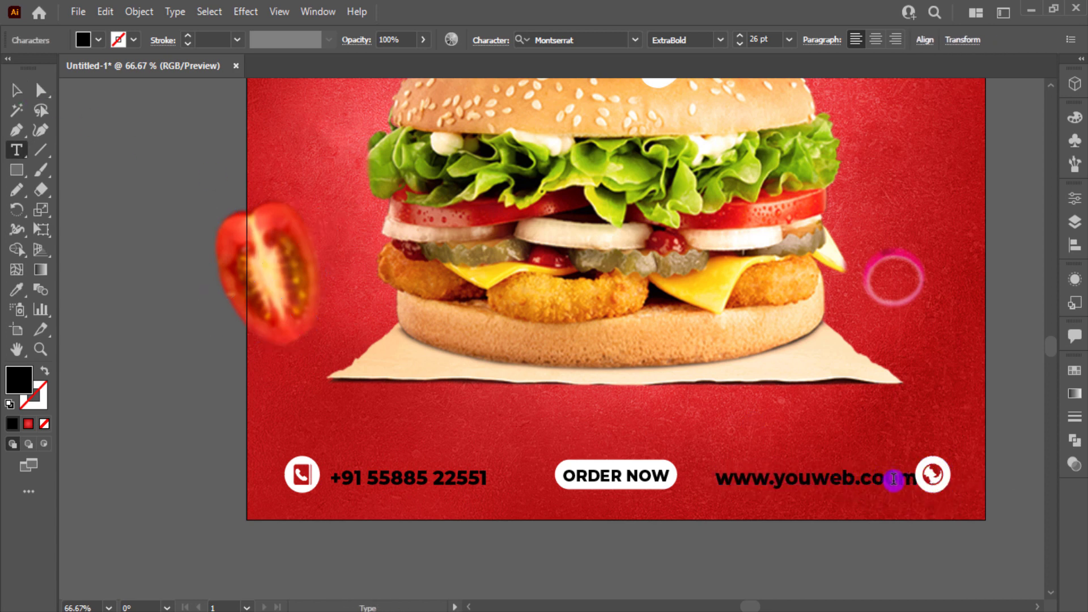
click(17, 91)
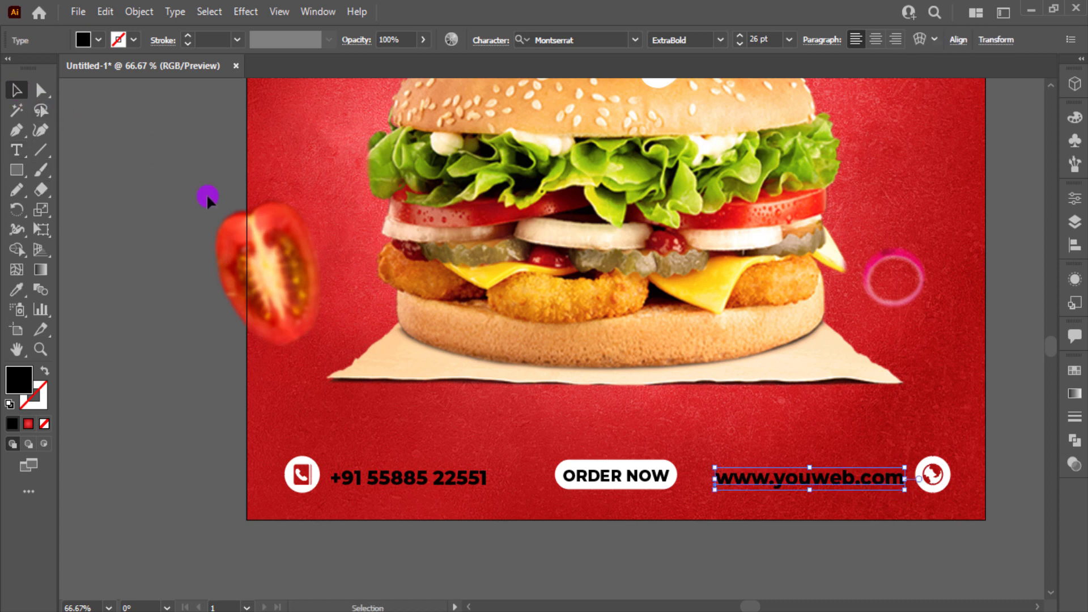
click(872, 567)
drag(879, 479, 882, 481)
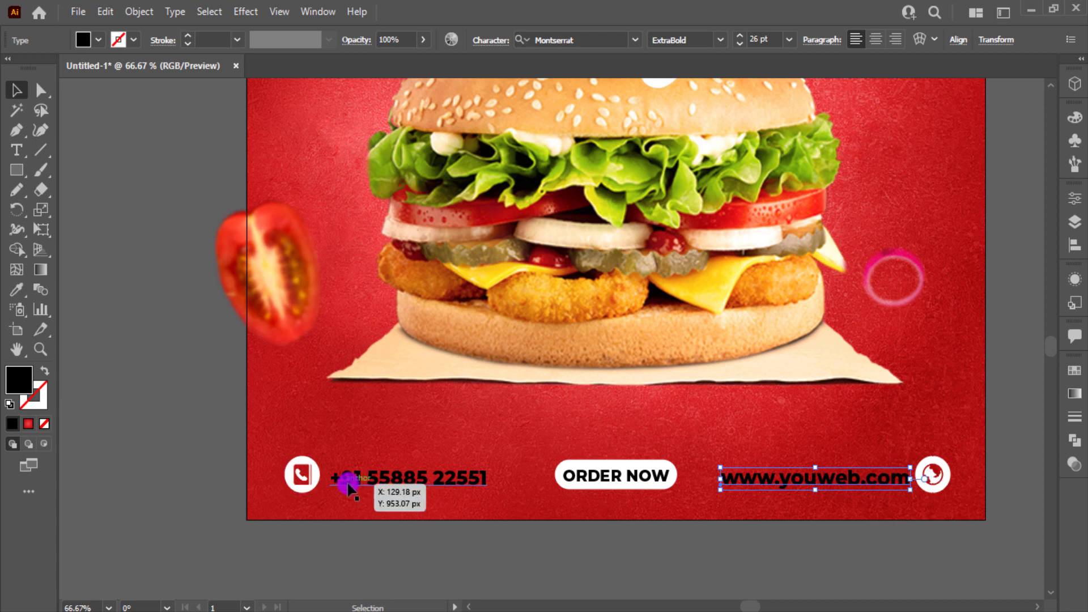
Step: Move the phone number closer to the phone icon and fill the phone number and web address with white
drag(347, 480, 334, 484)
click(202, 442)
click(432, 485)
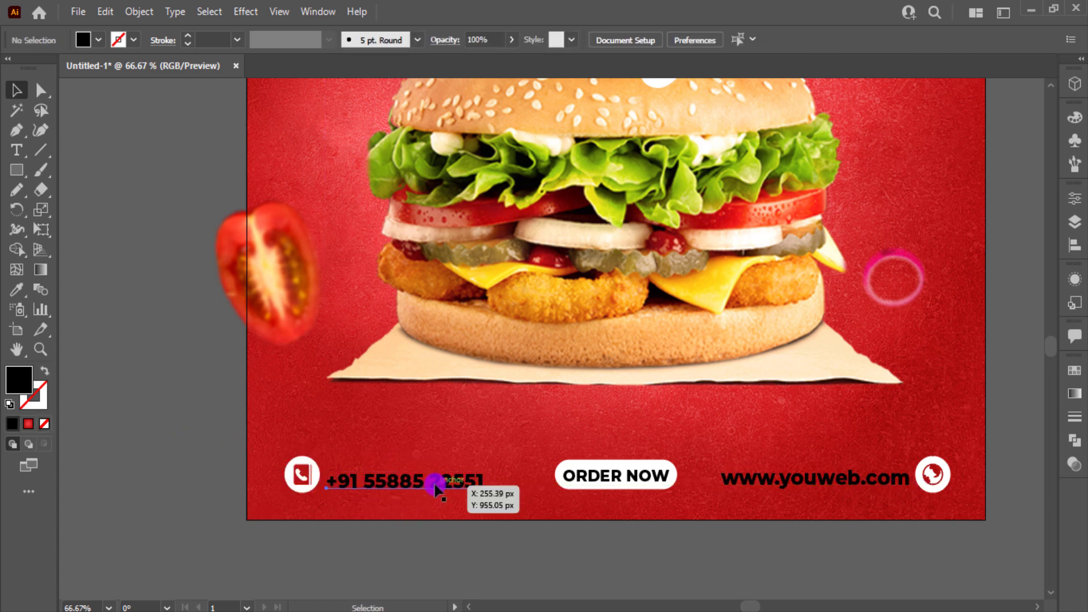
shift+click(746, 469)
click(101, 39)
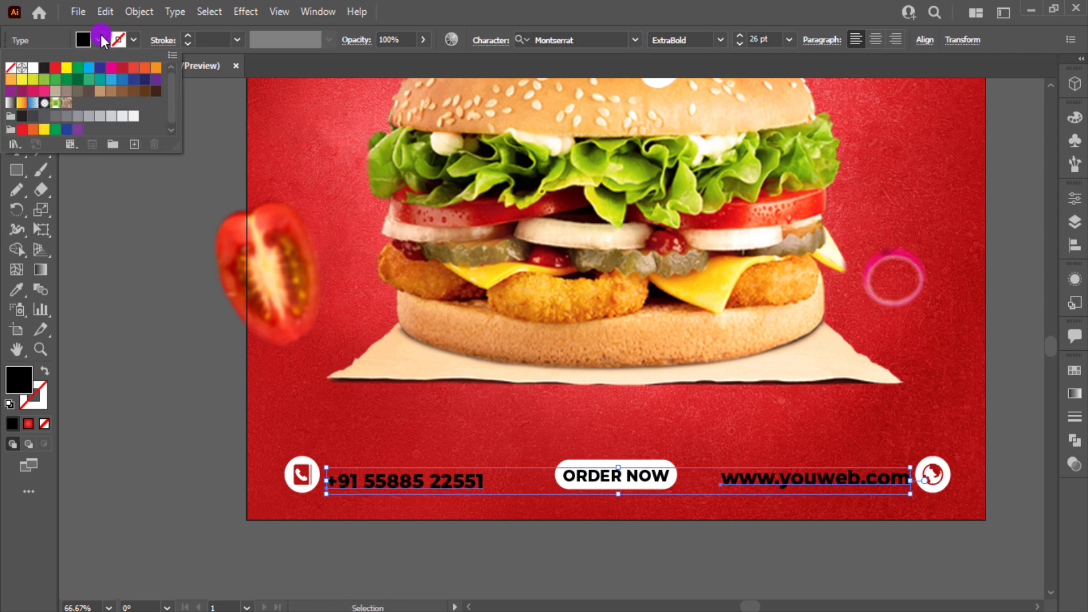
click(34, 68)
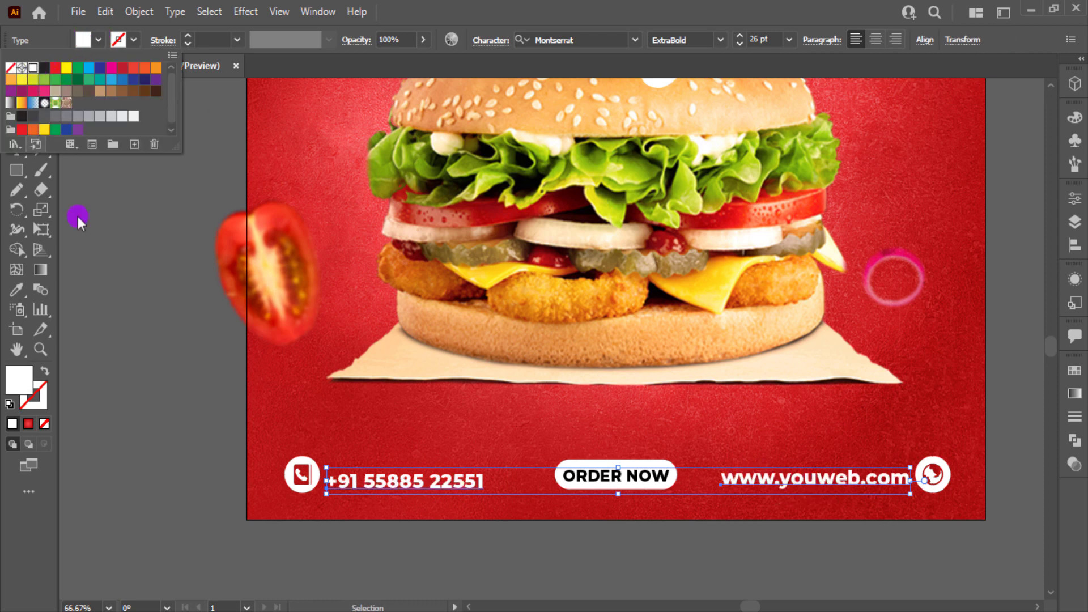
click(225, 504)
Step: Recolour the ORDER NOW text with the dark red sampled from the reference rectangle beside the artboard
click(608, 481)
scroll(609, 482, down, 1)
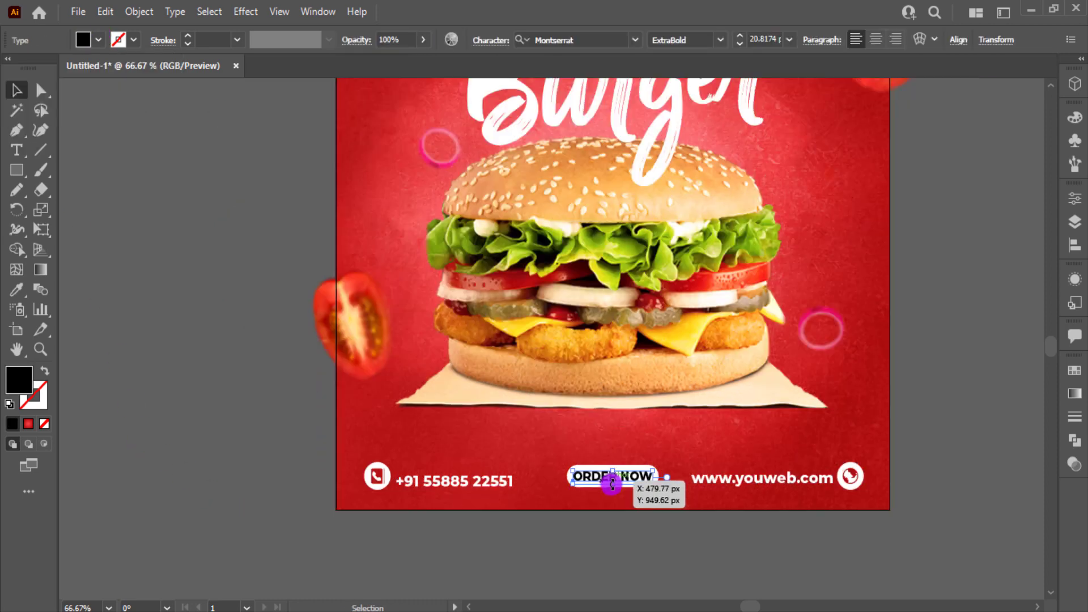
scroll(610, 482, up, 4)
key(i)
click(280, 170)
scroll(279, 238, down, 3)
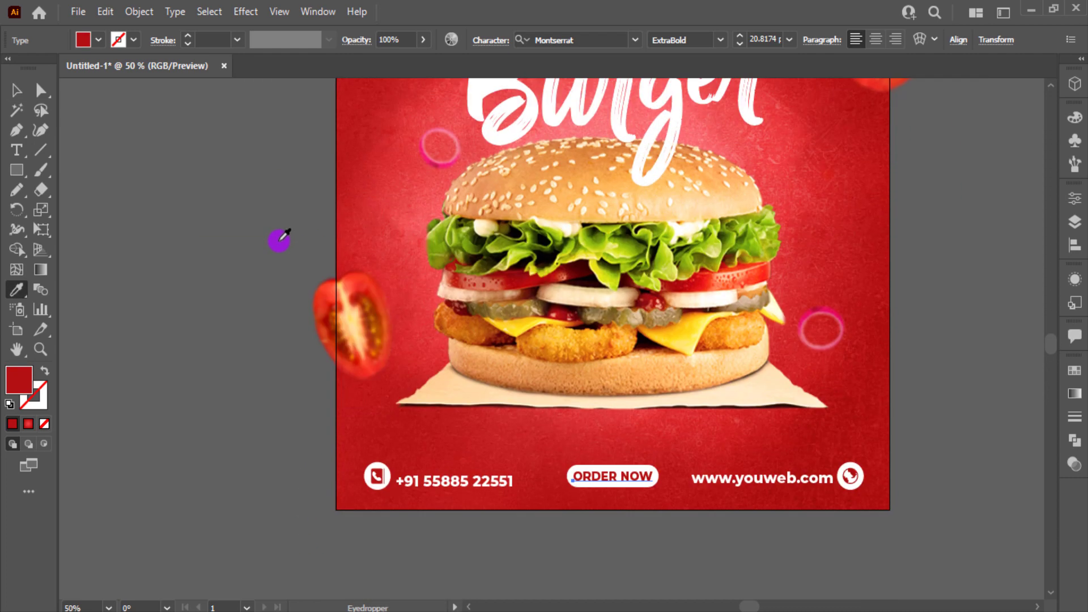
key(v)
click(270, 576)
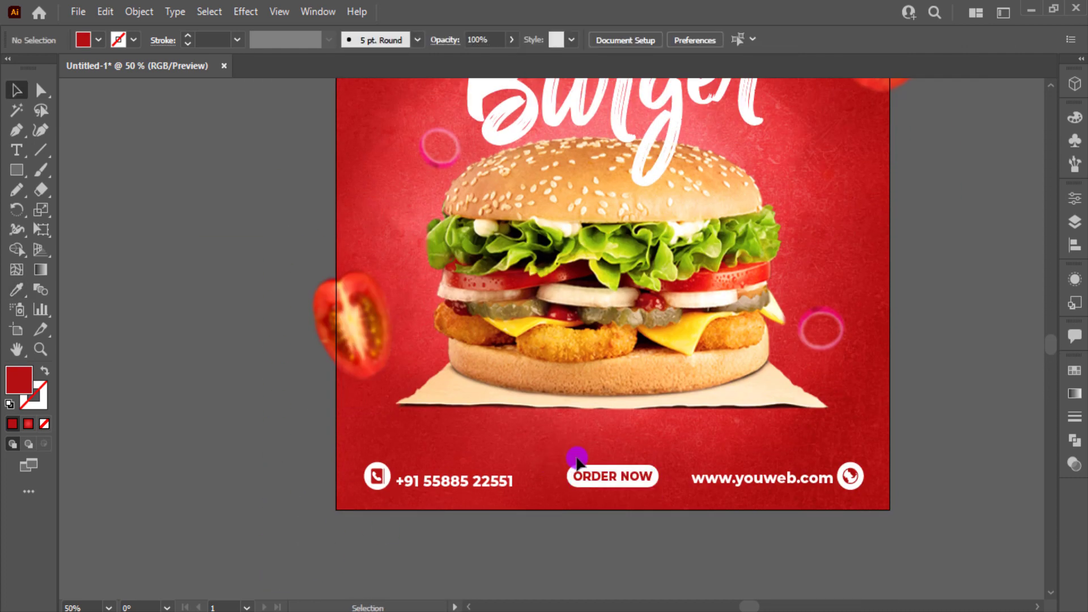
Step: Enlarge the ORDER NOW text and its white pill slightly together, keeping them centred
click(576, 461)
click(668, 514)
click(635, 488)
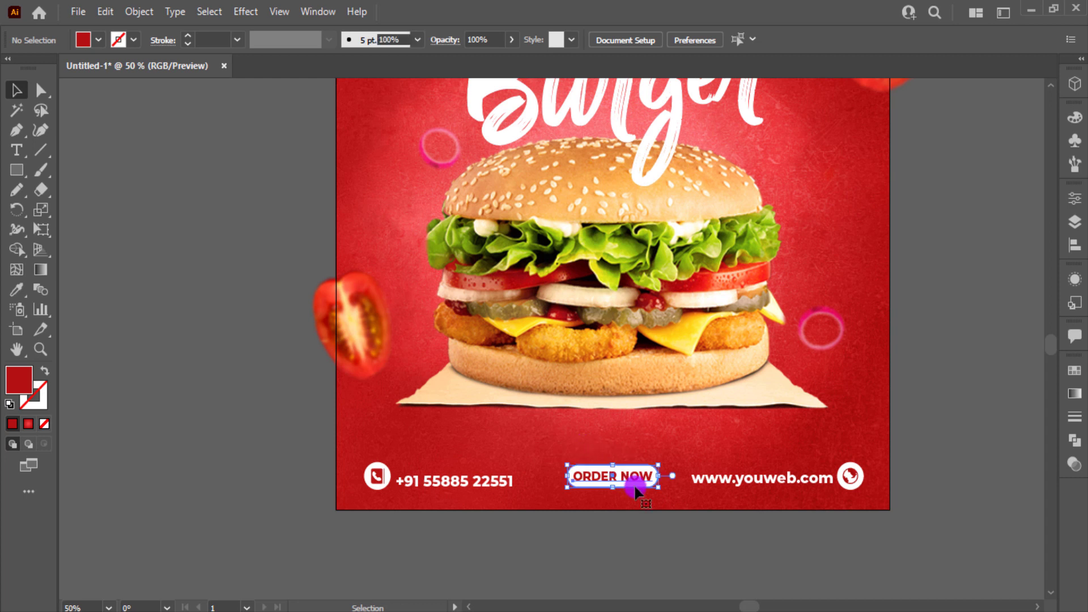
drag(658, 488, 664, 490)
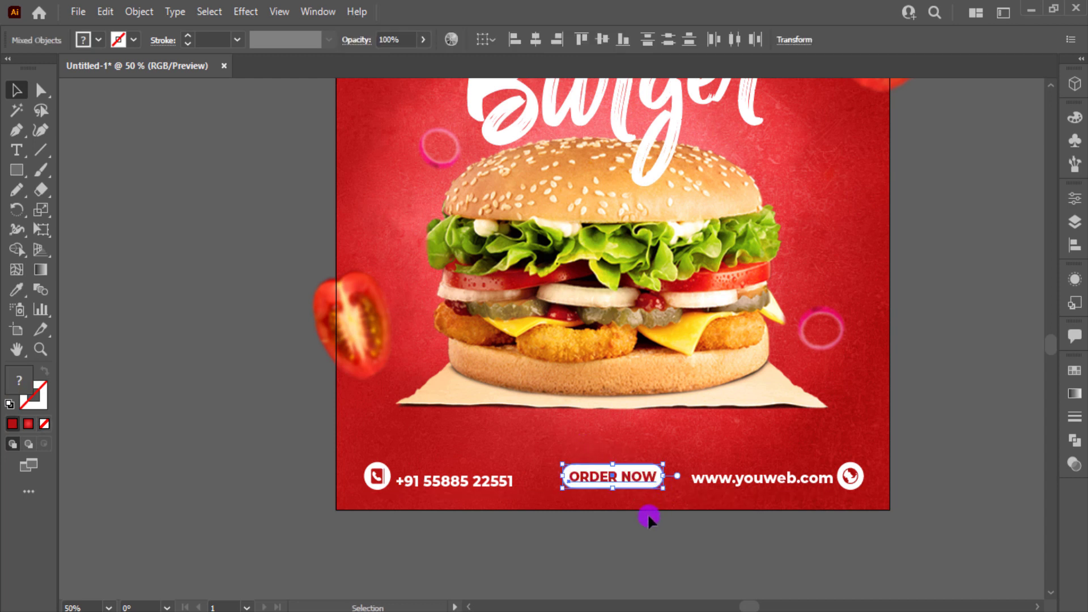
click(647, 512)
Step: Vertically centre the phone number with the phone icon, and the web address with the globe icon
drag(347, 449, 434, 496)
click(667, 544)
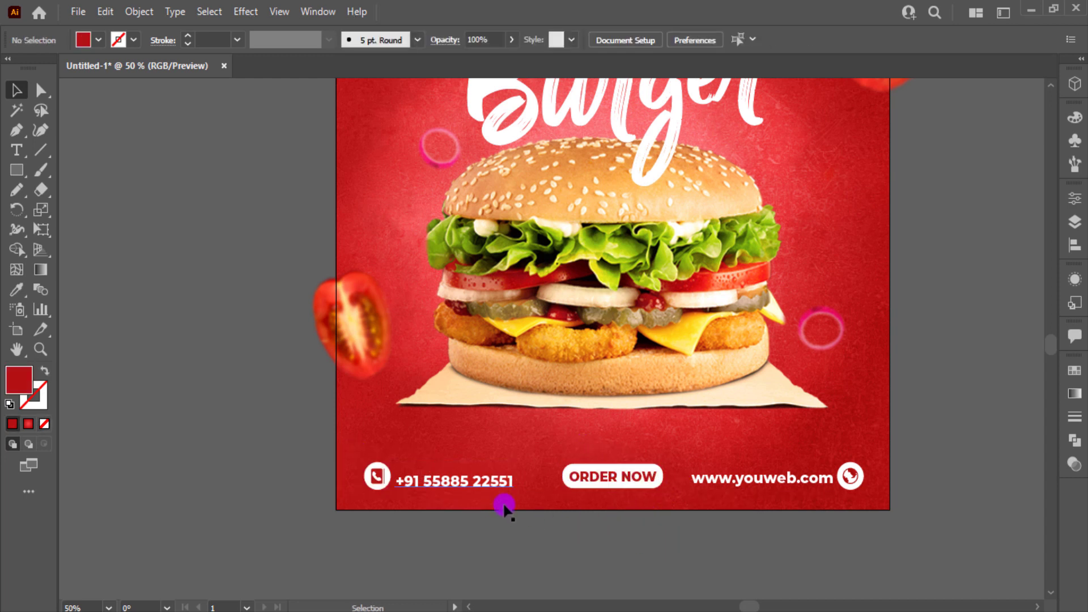
click(405, 479)
shift+click(371, 482)
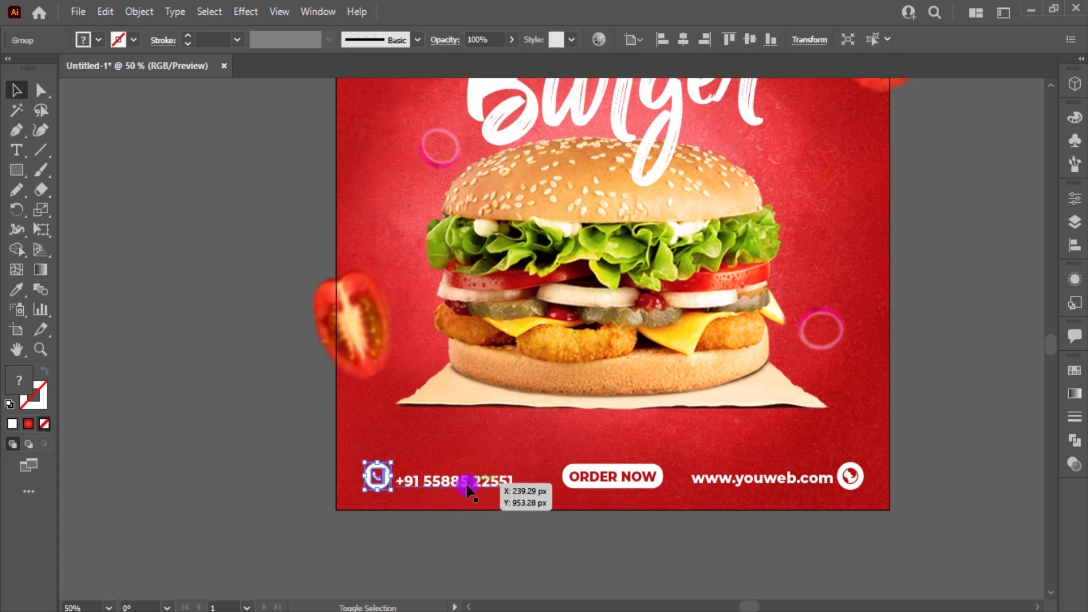
click(537, 39)
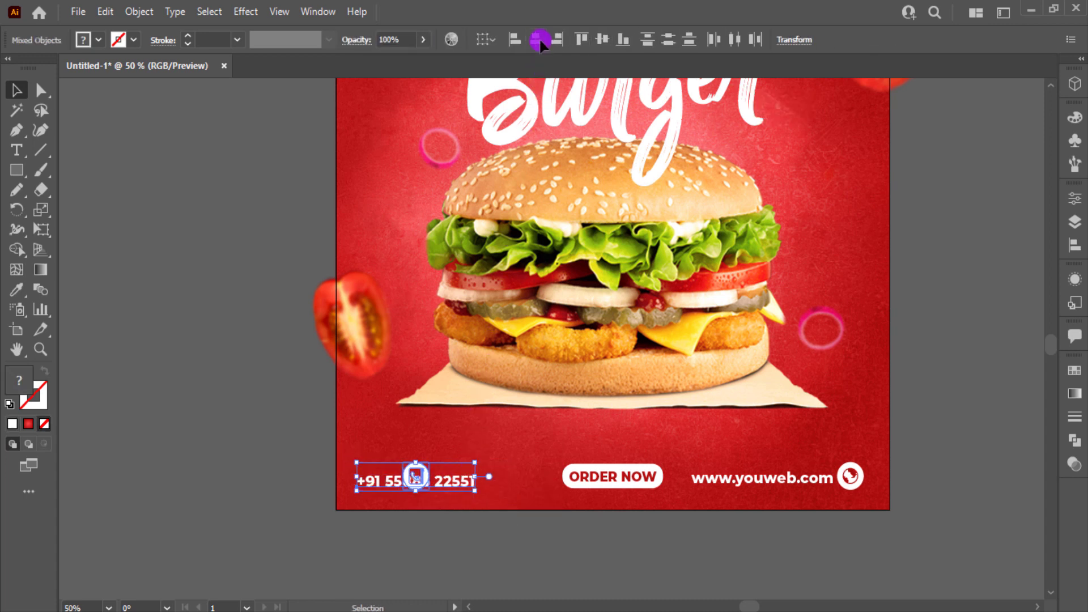
key(ctrl+z)
click(601, 39)
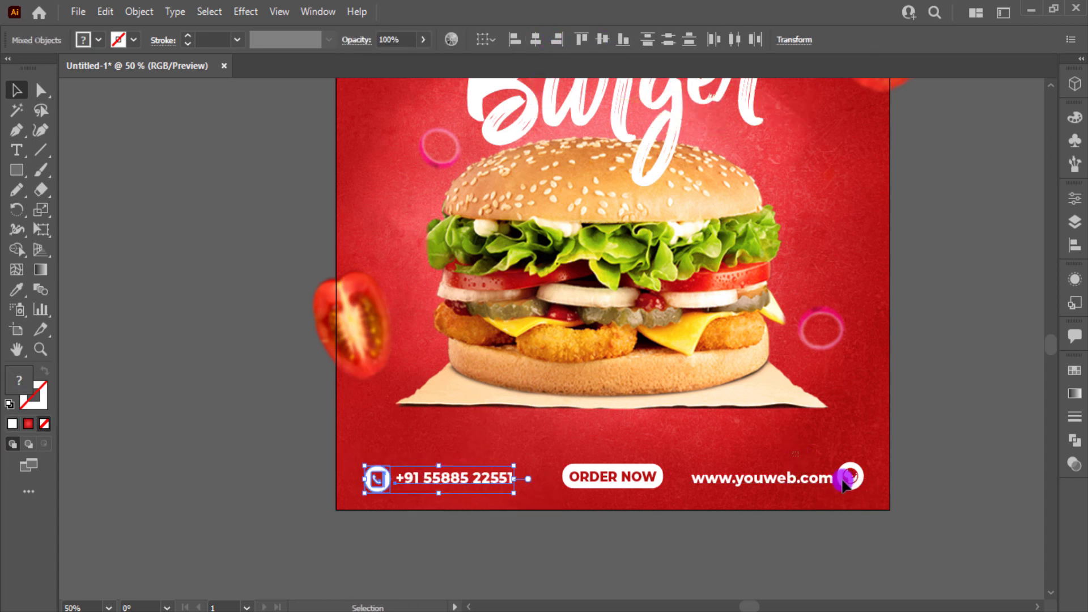
click(762, 479)
shift+click(859, 485)
click(603, 40)
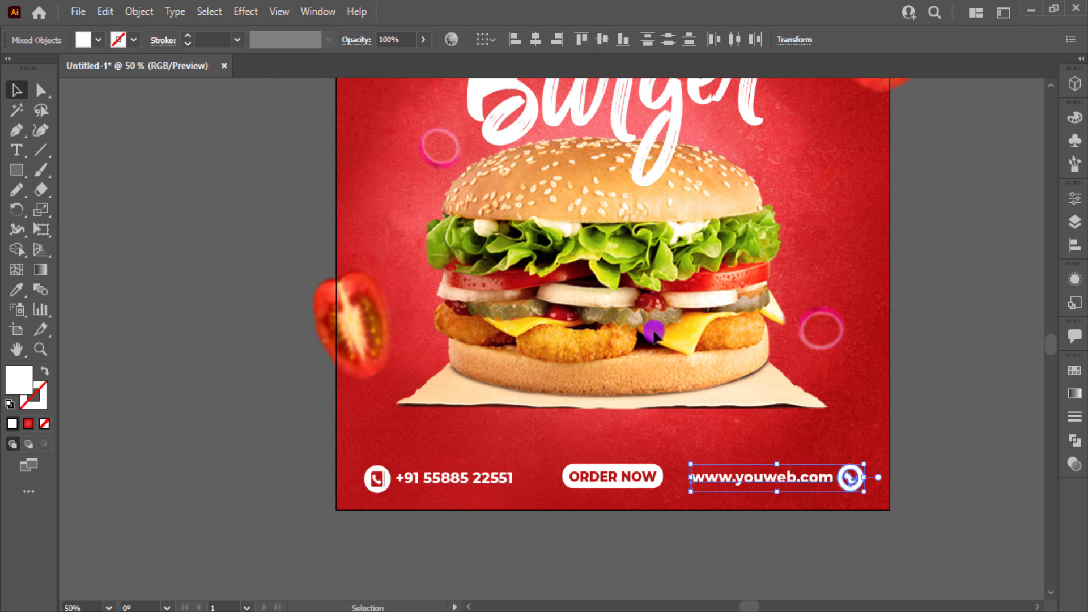
Step: Vertically centre the ORDER NOW text within its white pill shape
click(655, 493)
click(625, 497)
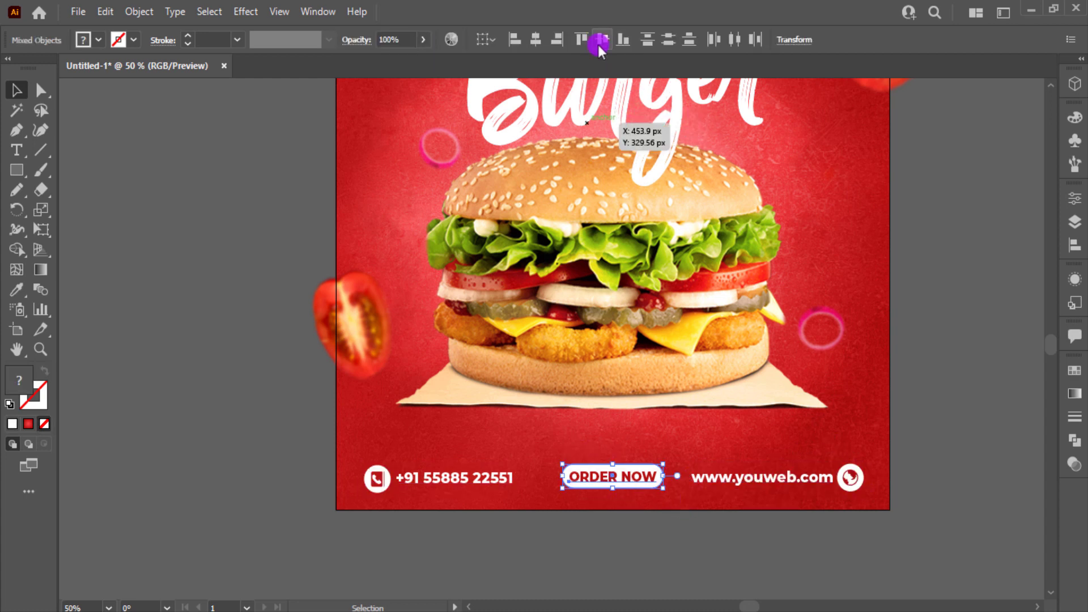
click(599, 43)
click(569, 543)
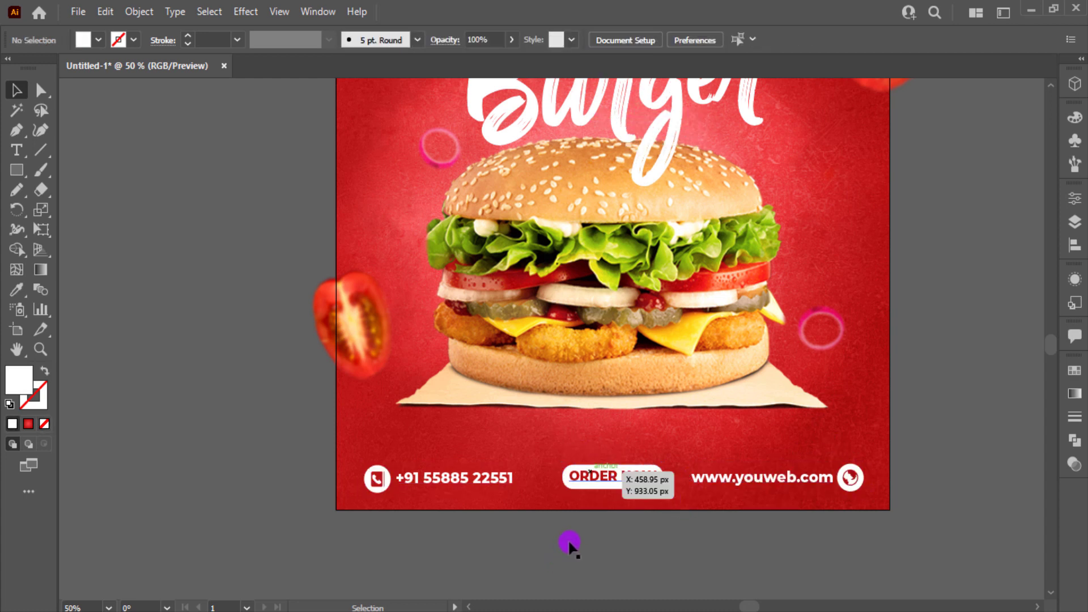
Step: Group the ORDER NOW button and the contact items with their icons, and align the footer groups on their vertical centres
click(619, 478)
drag(601, 449, 641, 501)
key(ctrl+g)
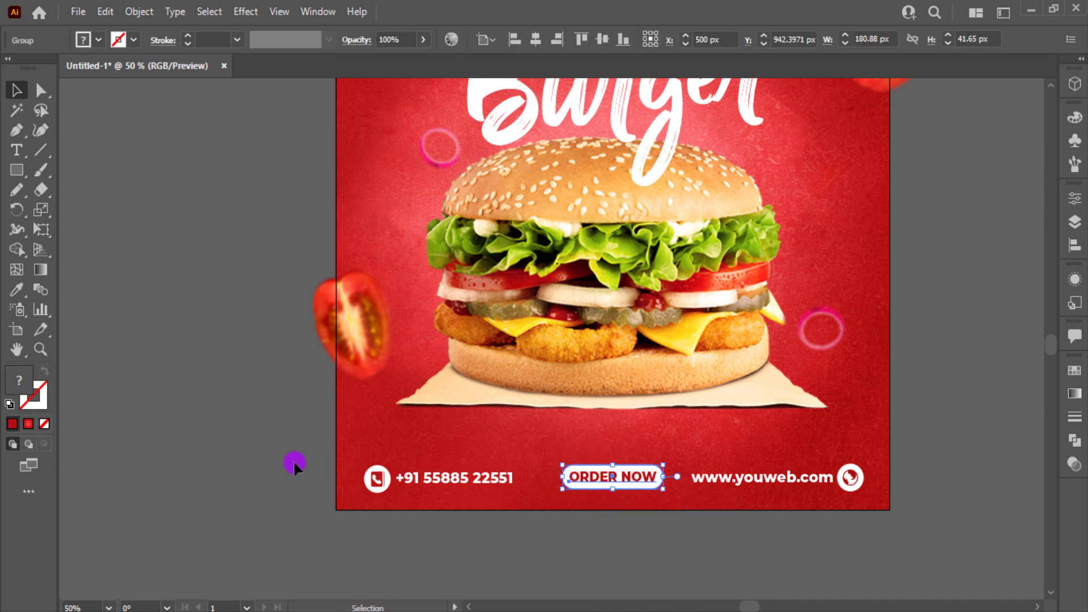
drag(392, 493, 505, 487)
key(ctrl+g)
drag(788, 440, 232, 501)
key(ctrl+g)
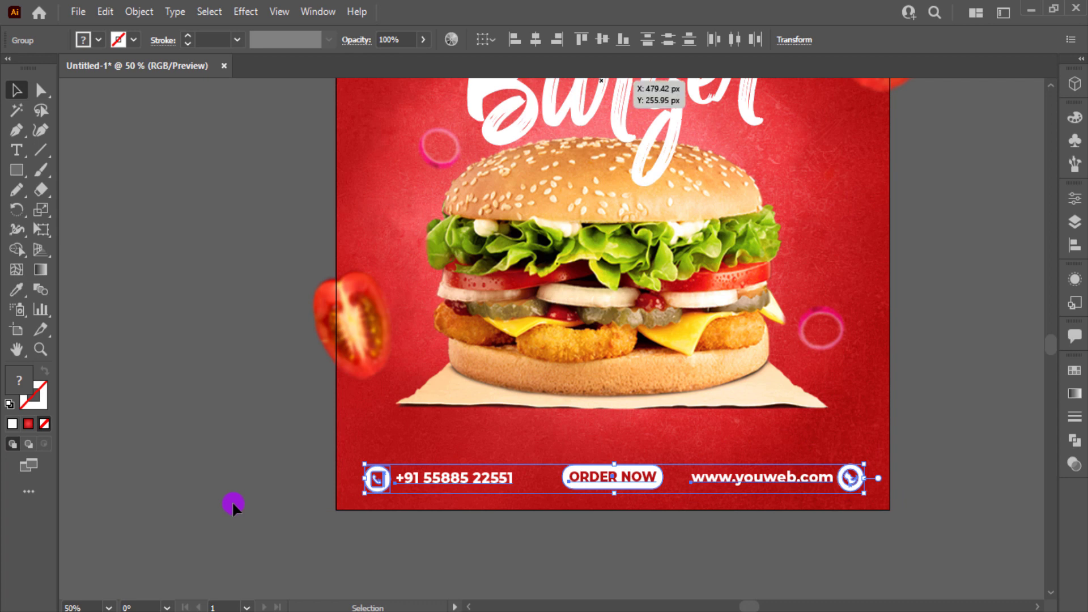
click(603, 40)
click(893, 467)
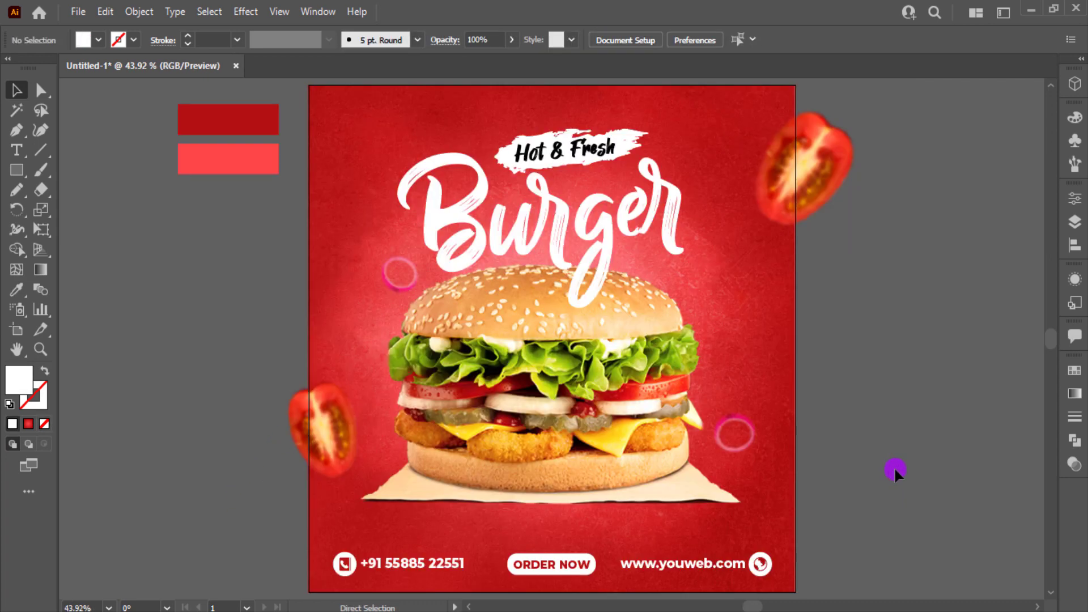
Step: Draw a white circle outside the artboard, below the upper tomato slice, and arrange overlapping copies of it into a cloud
key(ctrl+0)
drag(15, 170, 89, 212)
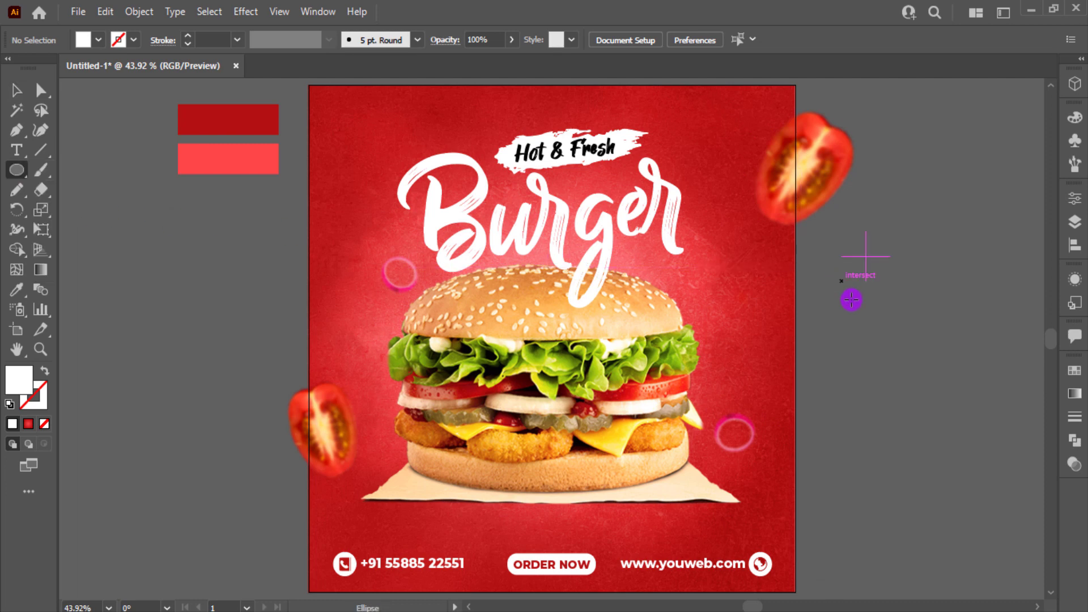
mouse_move(816, 257)
mouse_down()
mouse_move(861, 306)
mouse_move(849, 264)
mouse_up()
key(v)
drag(855, 271, 879, 292)
drag(879, 294, 860, 301)
drag(860, 298, 917, 286)
drag(824, 320, 823, 321)
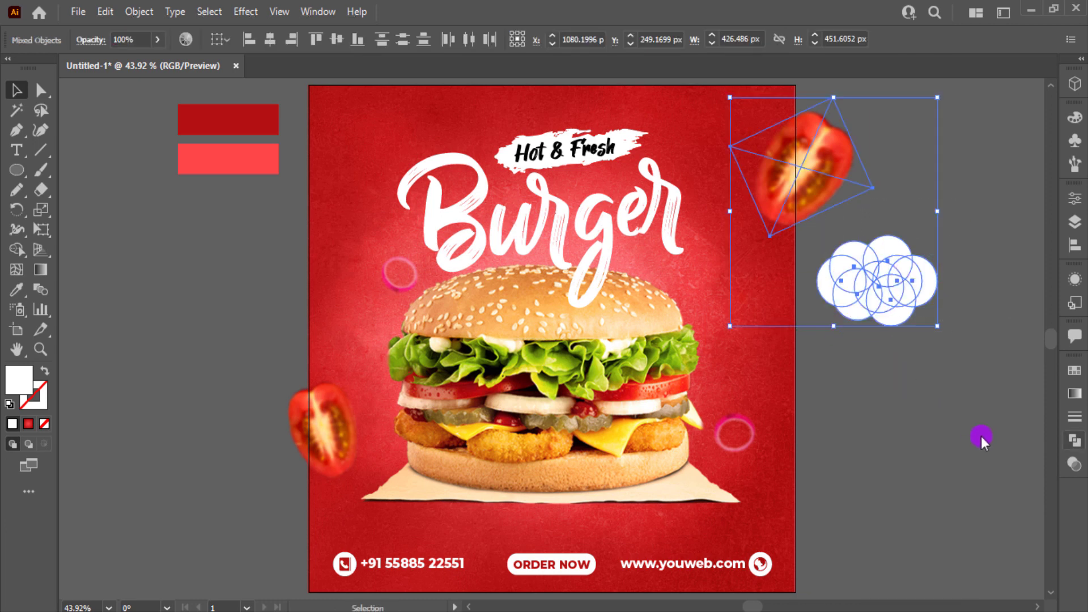
Step: Unite the overlapping white circles into a single cloud shape
drag(921, 376, 821, 268)
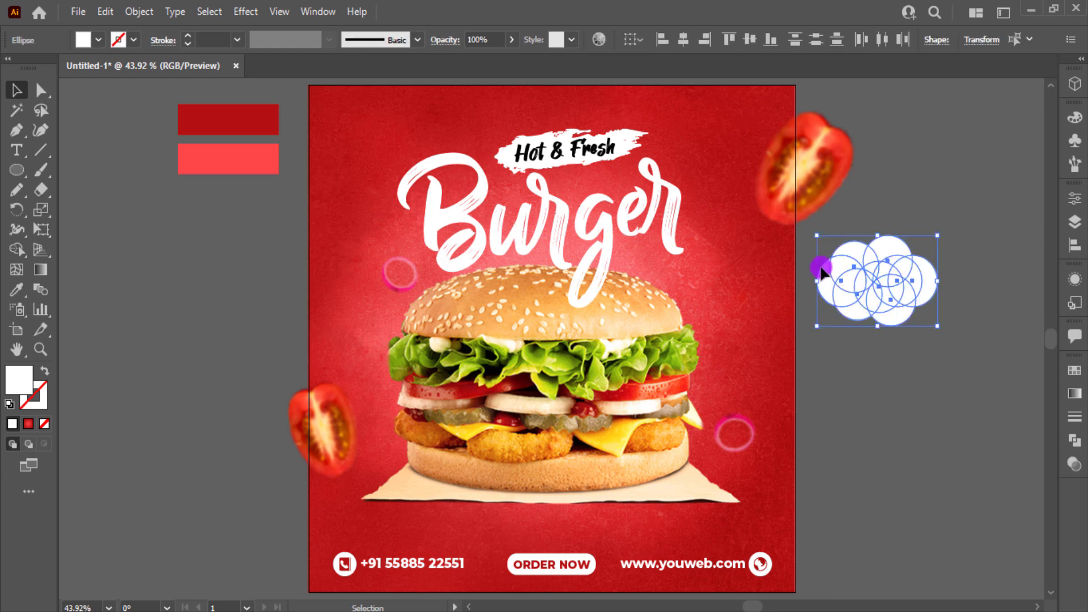
click(1075, 441)
click(889, 413)
click(981, 283)
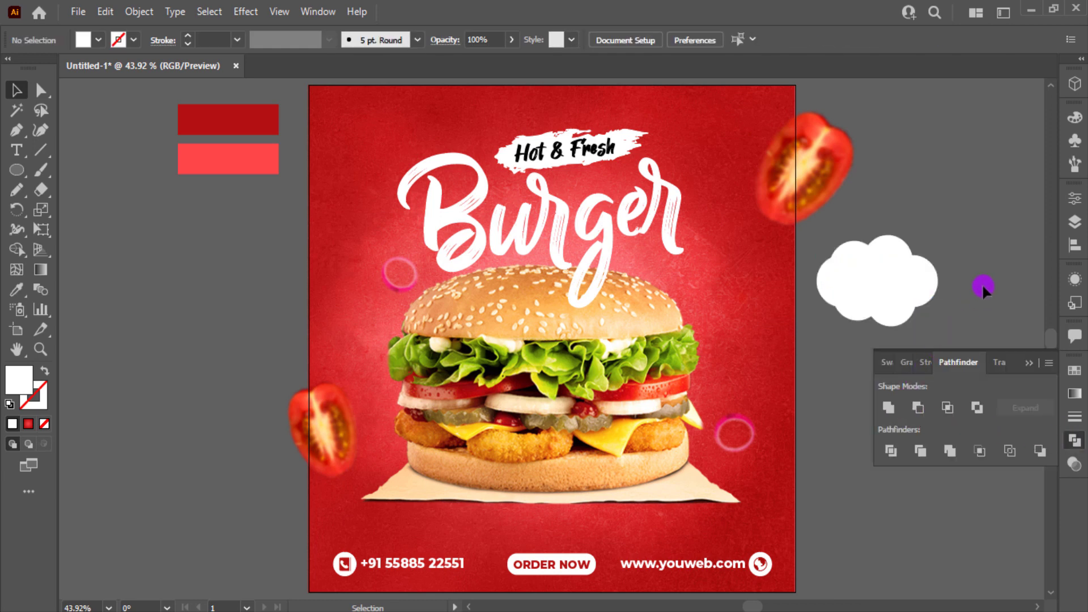
Step: Turn the cloud's white fill into an unfilled outline with a 3 pt stroke
key(shift+x)
click(878, 275)
key(shift+x)
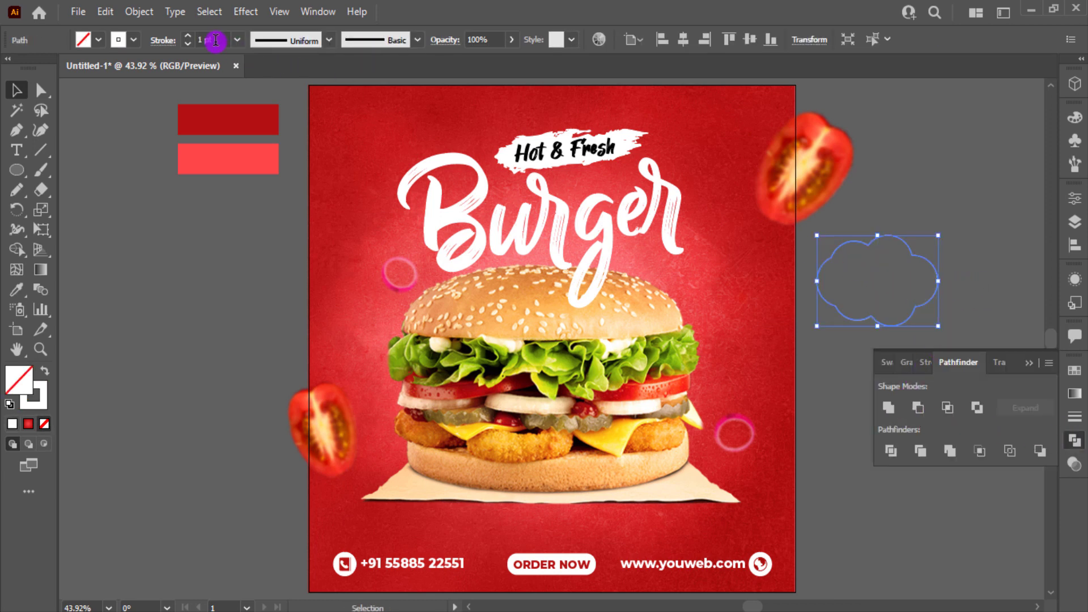
double_click(215, 40)
text(3)
key(Return)
click(1031, 363)
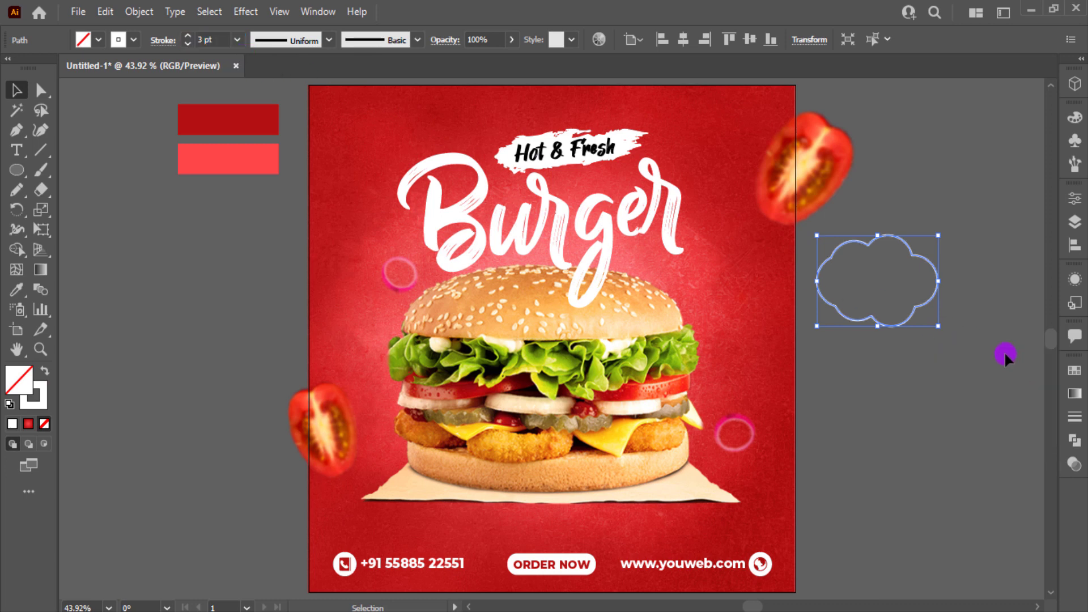
Step: Make the cloud outline a dashed line and scale the shape down slightly
click(165, 41)
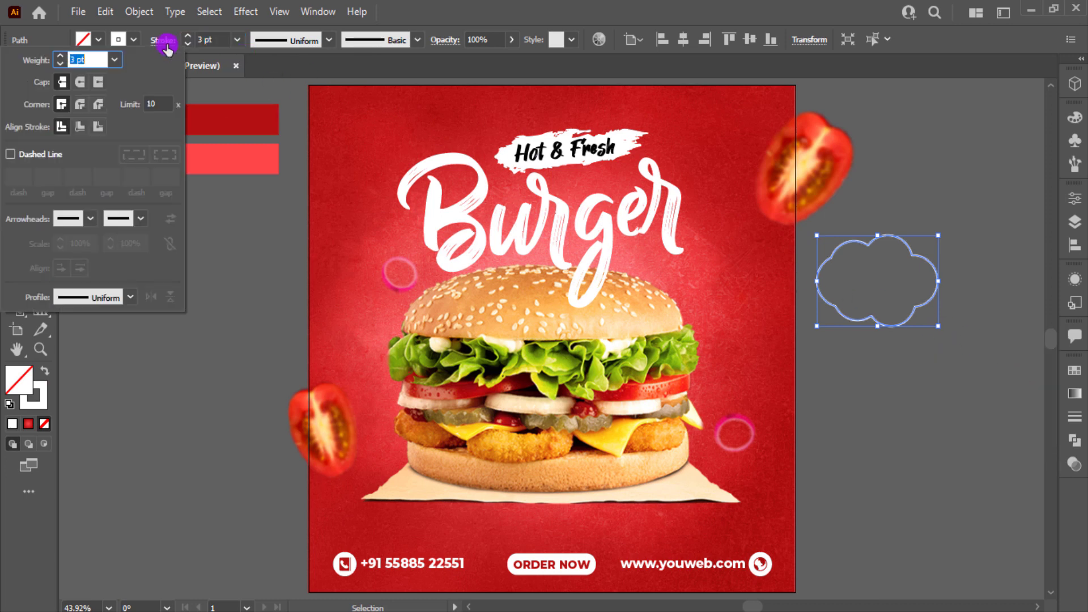
click(10, 155)
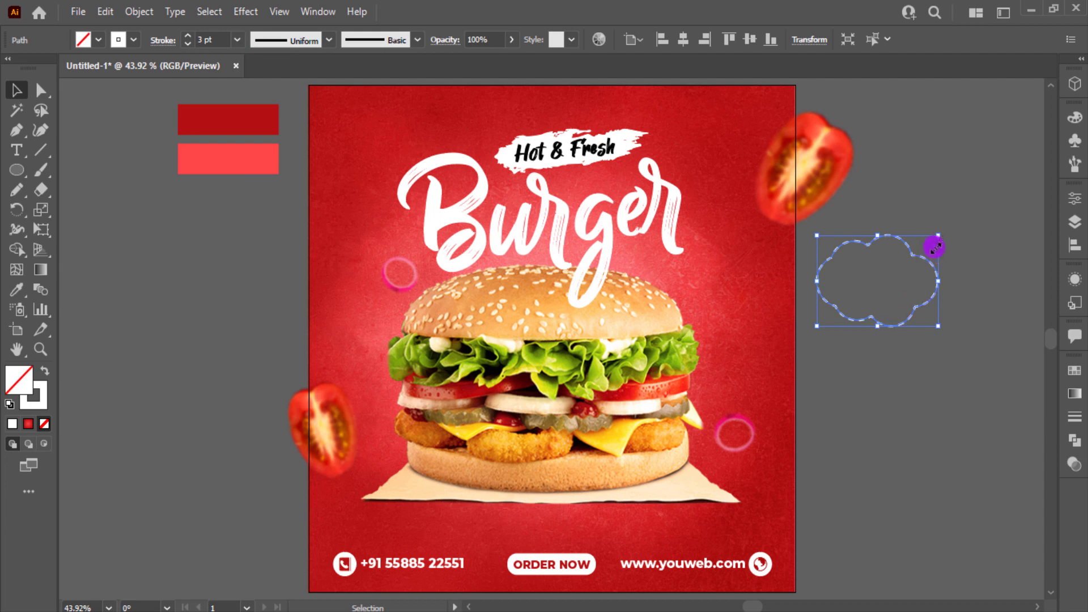
drag(935, 247, 920, 243)
scroll(927, 243, up, 1)
scroll(936, 245, up, 2)
click(908, 354)
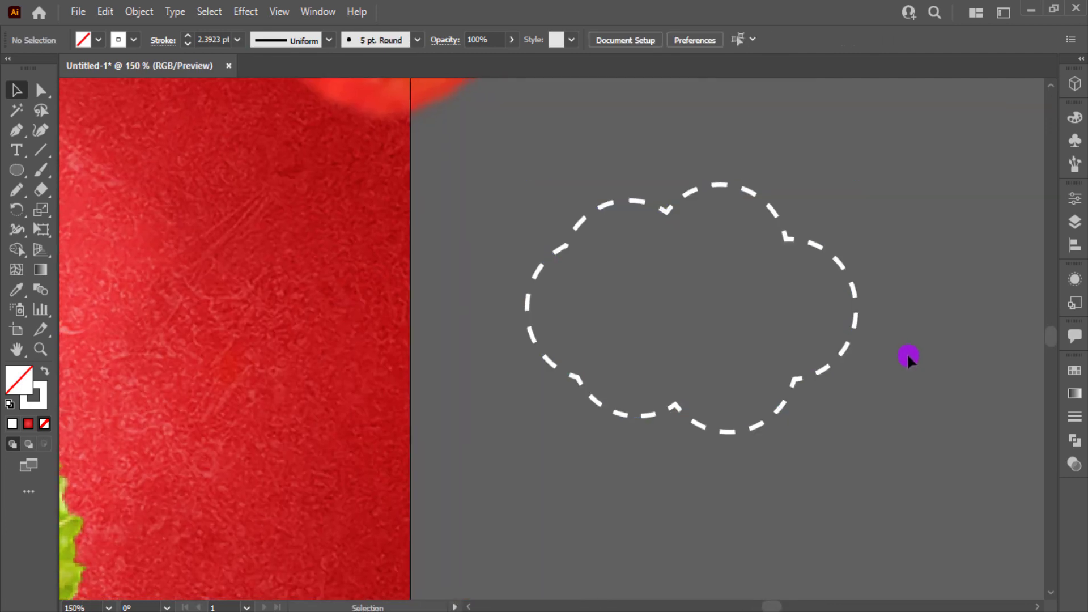
Step: Add the text 50% beside the dashed cloud
key(t)
click(905, 372)
text(50)
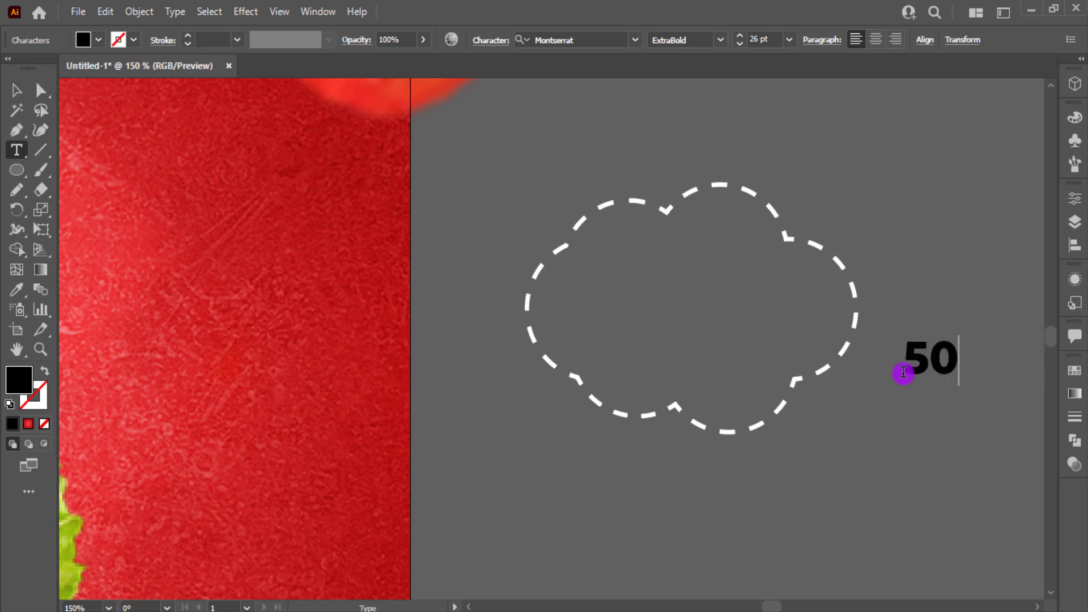
text(%)
click(16, 90)
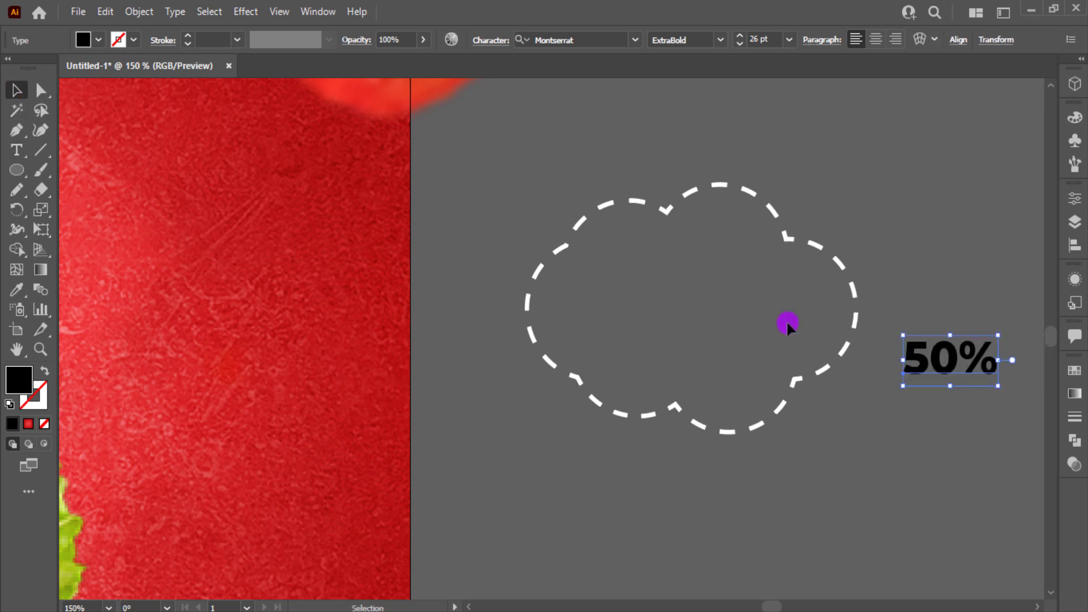
Step: Place a copy of the 50% text directly below it and change its wording to OFF
drag(958, 391, 957, 415)
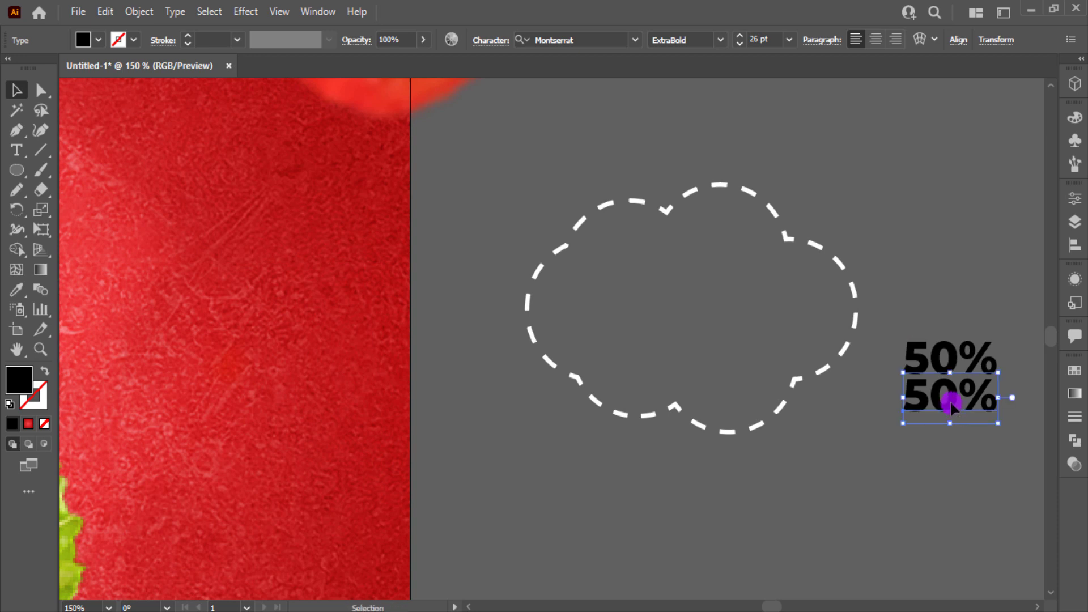
double_click(950, 400)
double_click(950, 400)
text(OFF)
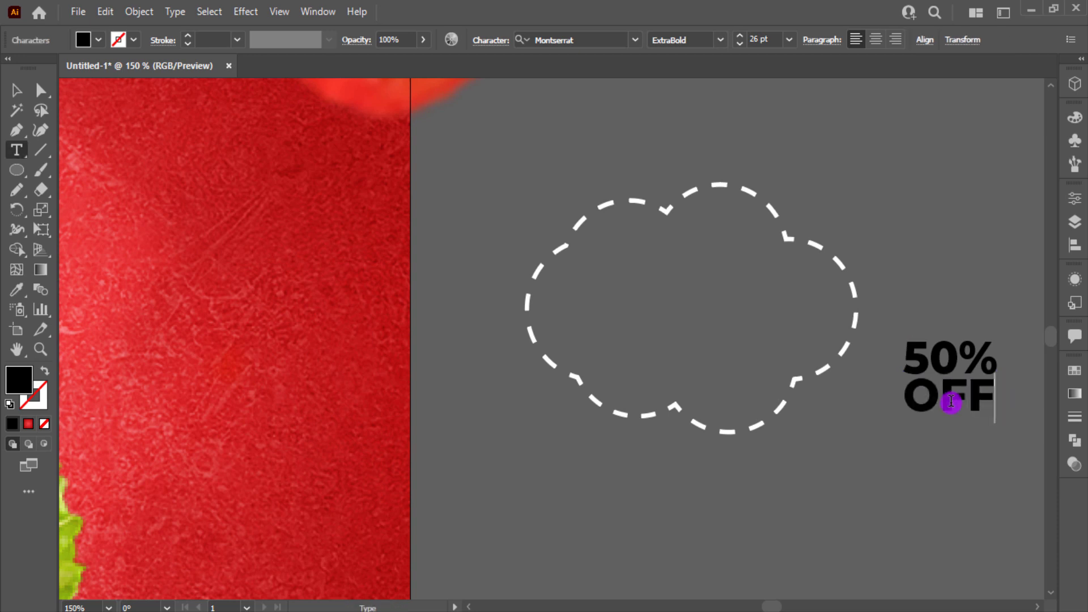
Step: Shrink the OFF text to the width of the digits 50 and delete the percent sign from the line above
click(17, 92)
key(ctrl+equal)
key(ctrl+equal)
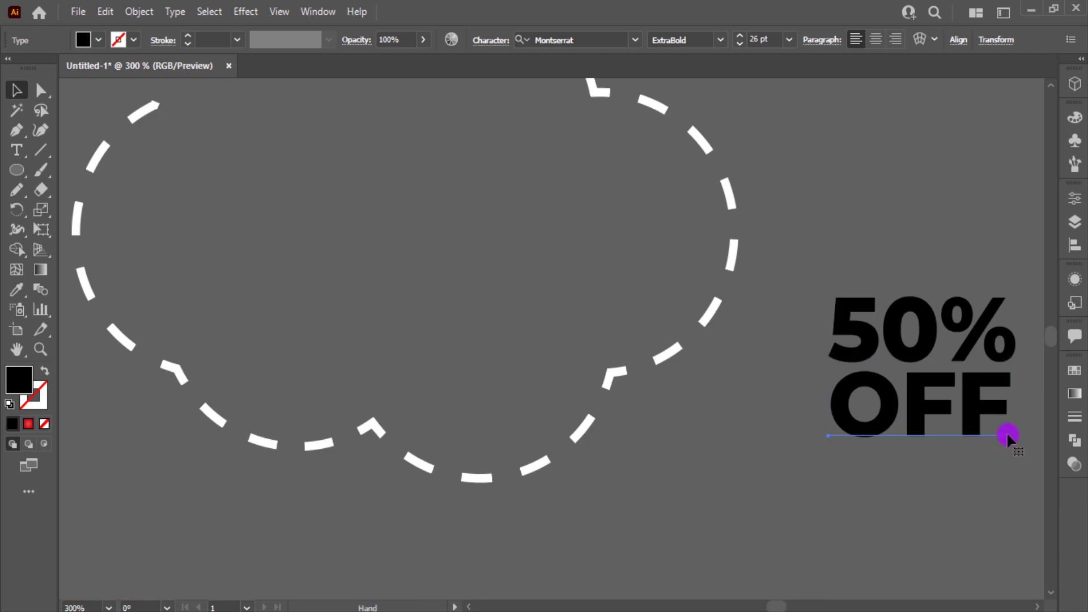
drag(969, 441, 940, 420)
key(t)
drag(948, 336, 1001, 345)
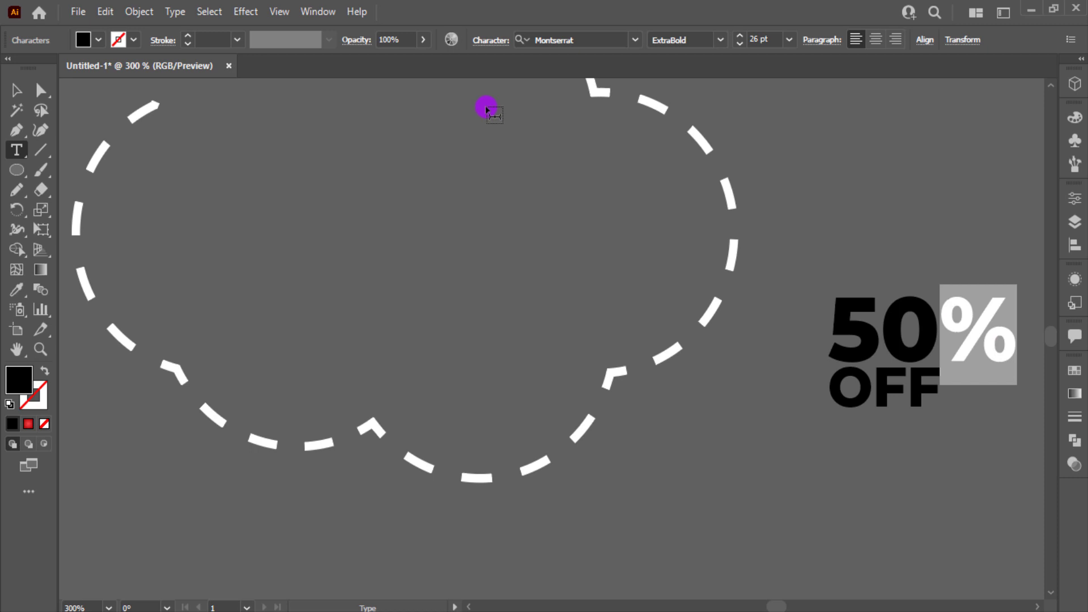
text(X)
key(BackSpace)
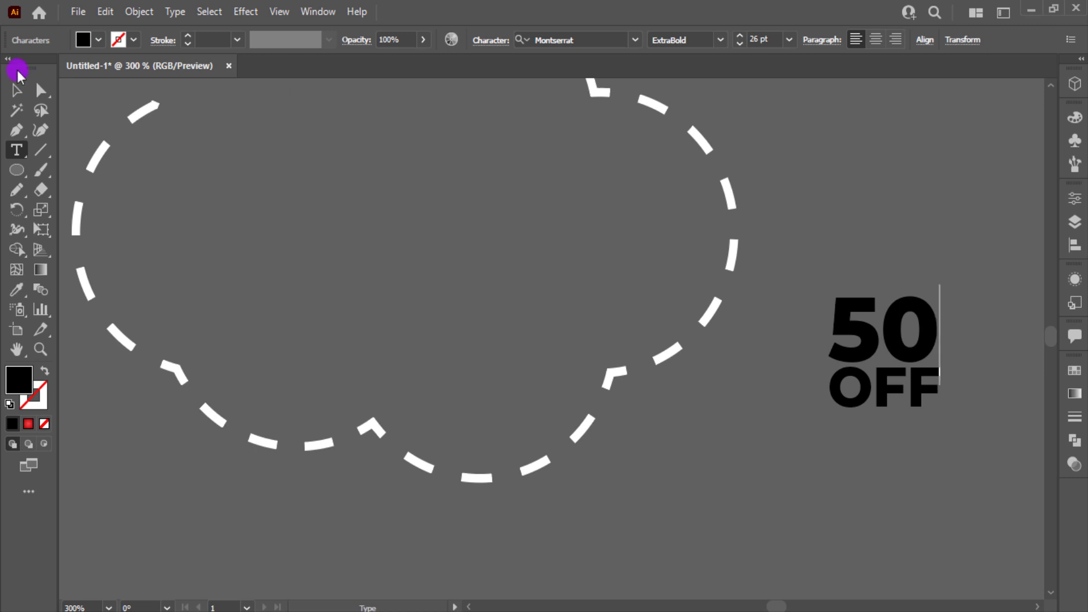
Step: Add a separate % text object to the right of the 50 OFF lettering
click(14, 91)
click(884, 432)
drag(887, 431, 477, 423)
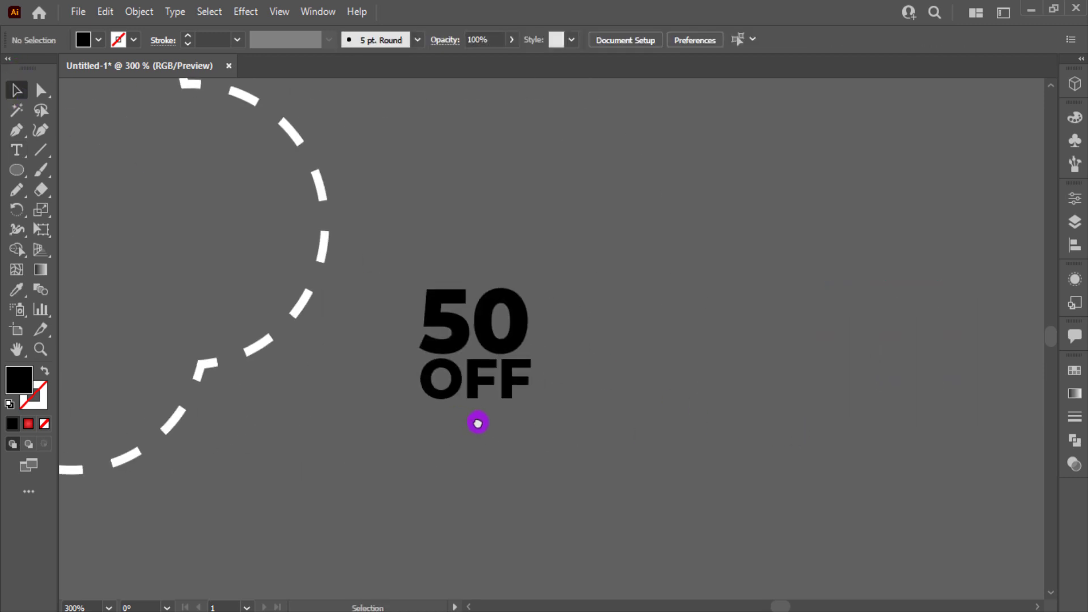
key(t)
click(699, 338)
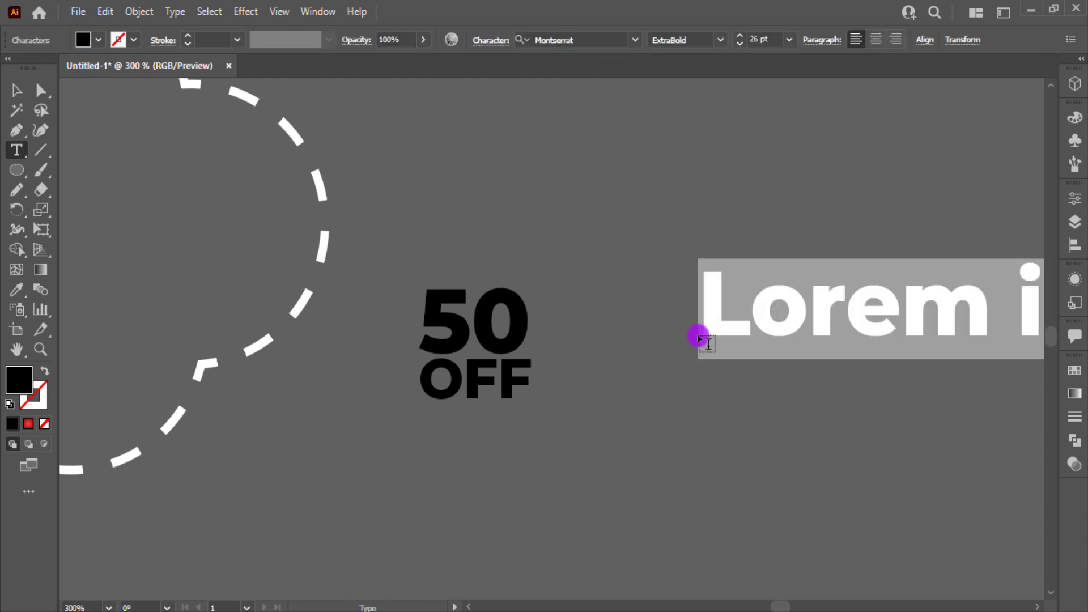
text(%)
click(15, 90)
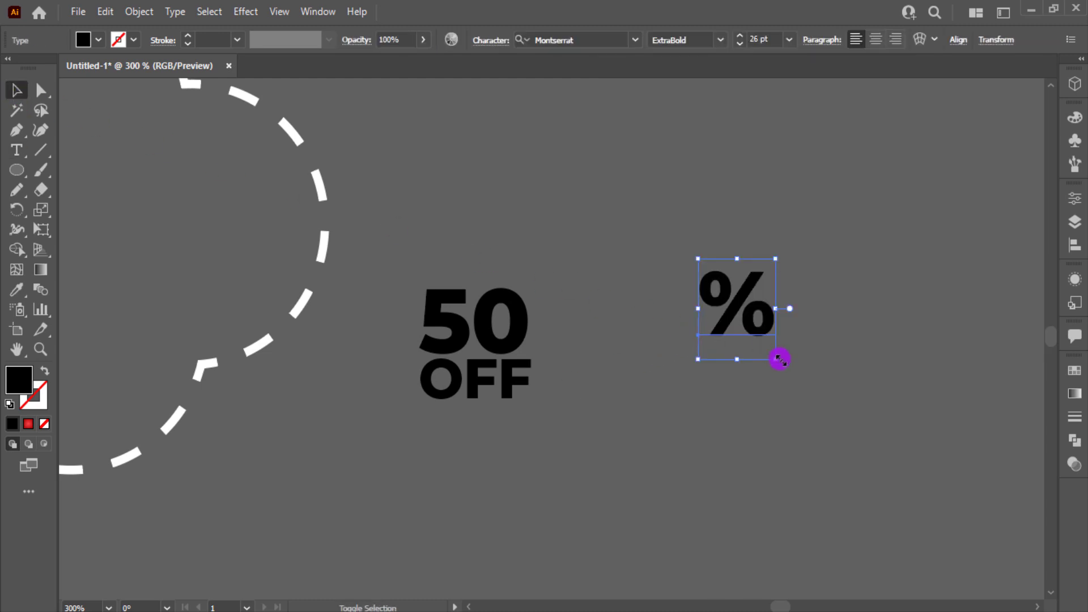
Step: Enlarge the % sign and place it directly beside 50 OFF so it spans both lines
drag(779, 359, 804, 396)
drag(680, 351, 602, 363)
drag(638, 413, 650, 425)
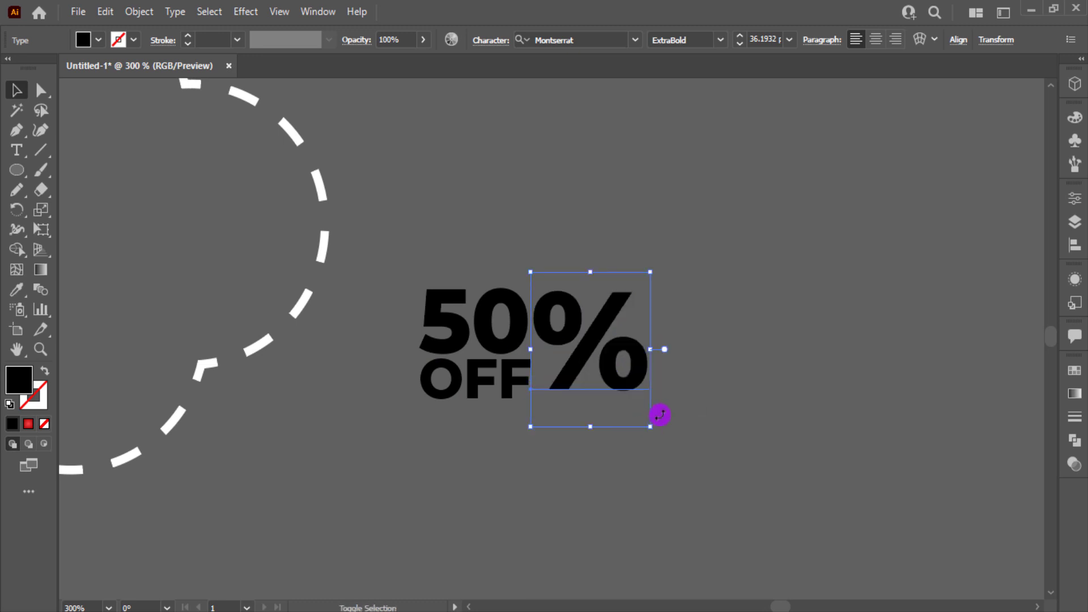
Step: Group the 50, OFF and % texts and fill the group with white
drag(610, 342, 461, 417)
key(ctrl+g)
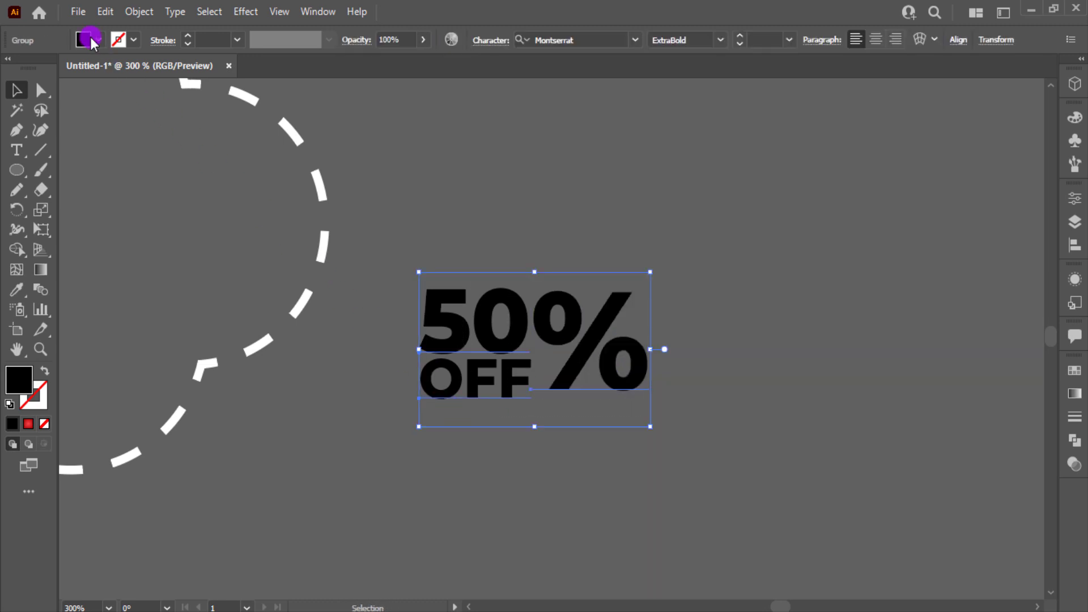
click(92, 42)
click(32, 68)
Step: Move the white 50% OFF group into the dashed cloud and size it to fit inside
drag(490, 291, 325, 206)
drag(415, 308, 592, 430)
click(700, 390)
key(ctrl+0)
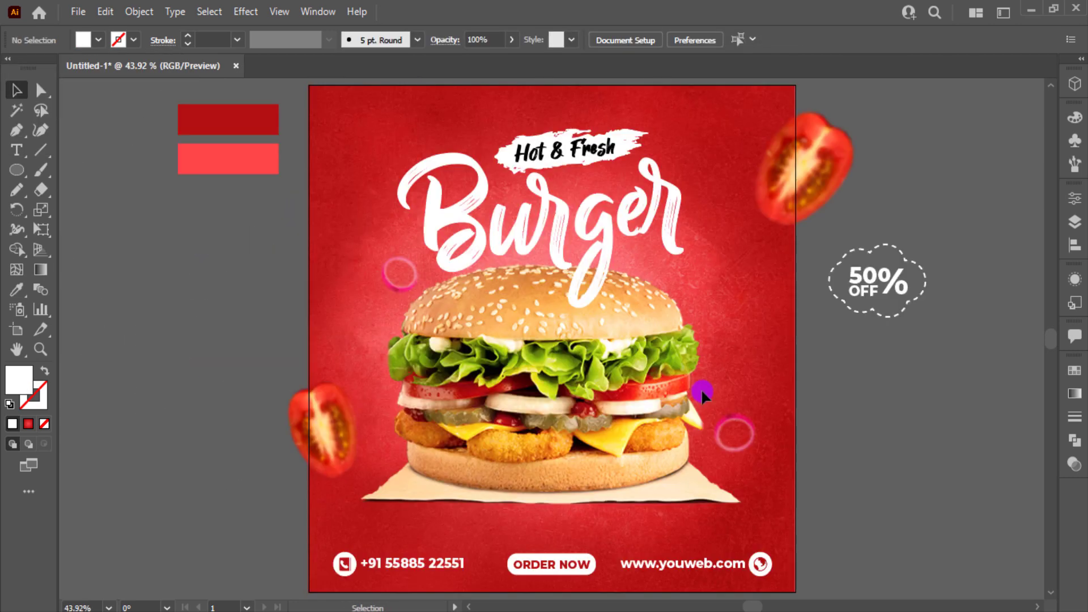
drag(953, 232, 892, 321)
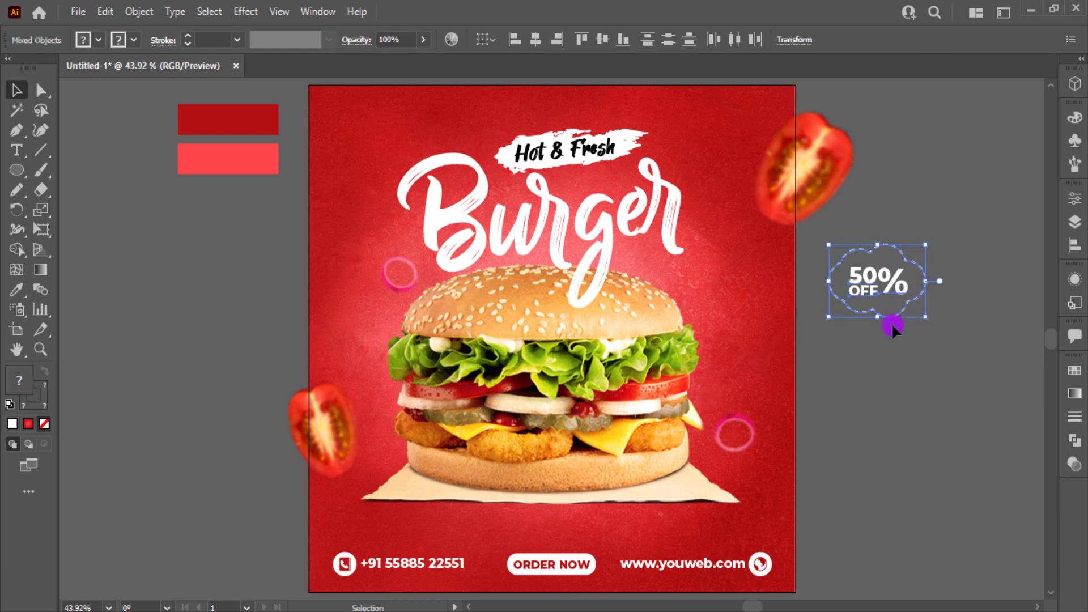
click(966, 315)
click(902, 291)
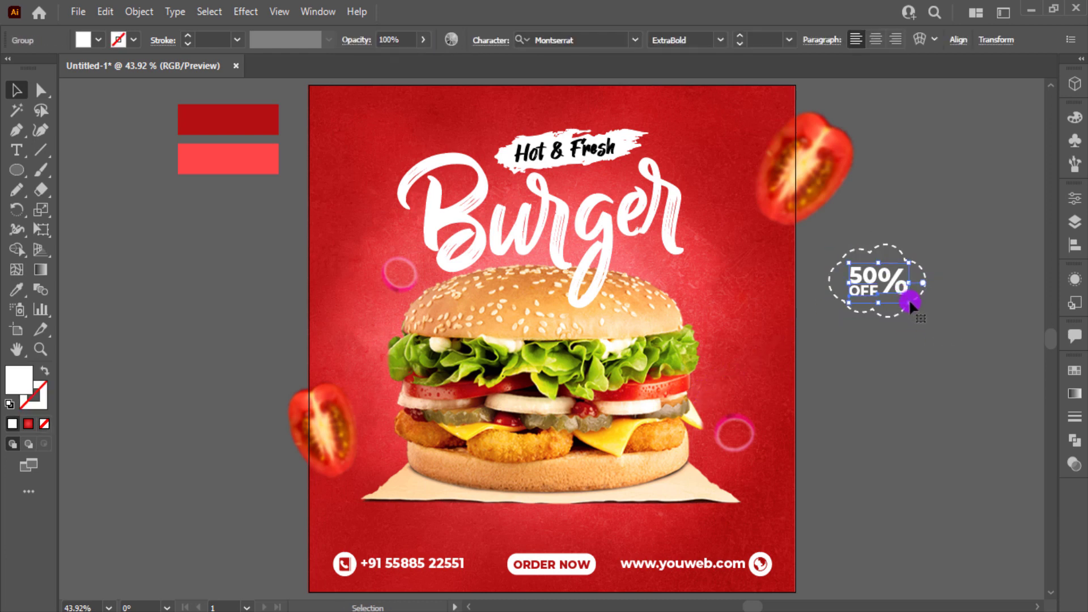
mouse_move(914, 307)
mouse_down()
mouse_move(906, 302)
mouse_move(910, 316)
mouse_up()
Step: Set the dashed cloud outline's stroke weight to 4 pt
click(947, 244)
click(901, 292)
click(947, 293)
scroll(907, 295, up, 3)
click(898, 292)
click(935, 283)
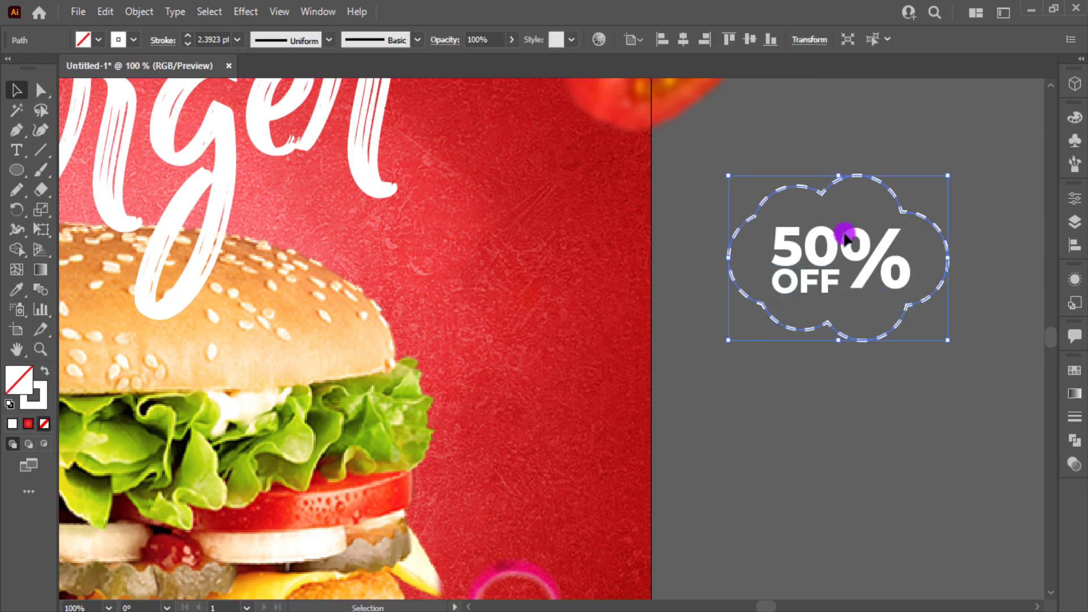
click(206, 38)
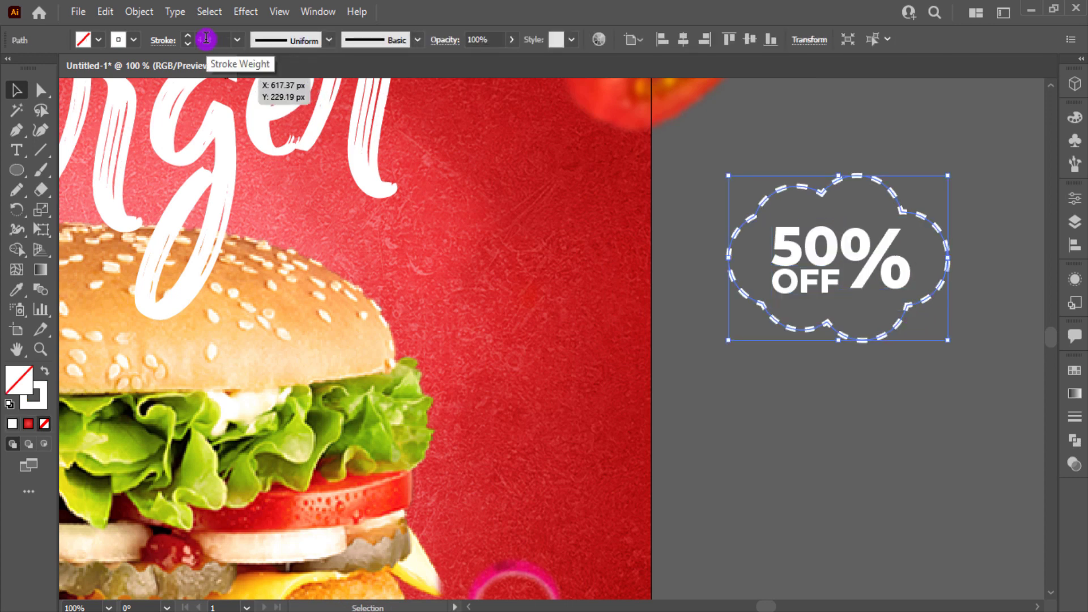
click(809, 415)
Step: Group the dashed cloud with its text, move it onto the artboard beside the burger, and scale it to about 148 px wide
key(a)
drag(711, 189, 593, 301)
key(v)
click(891, 369)
drag(651, 335, 601, 305)
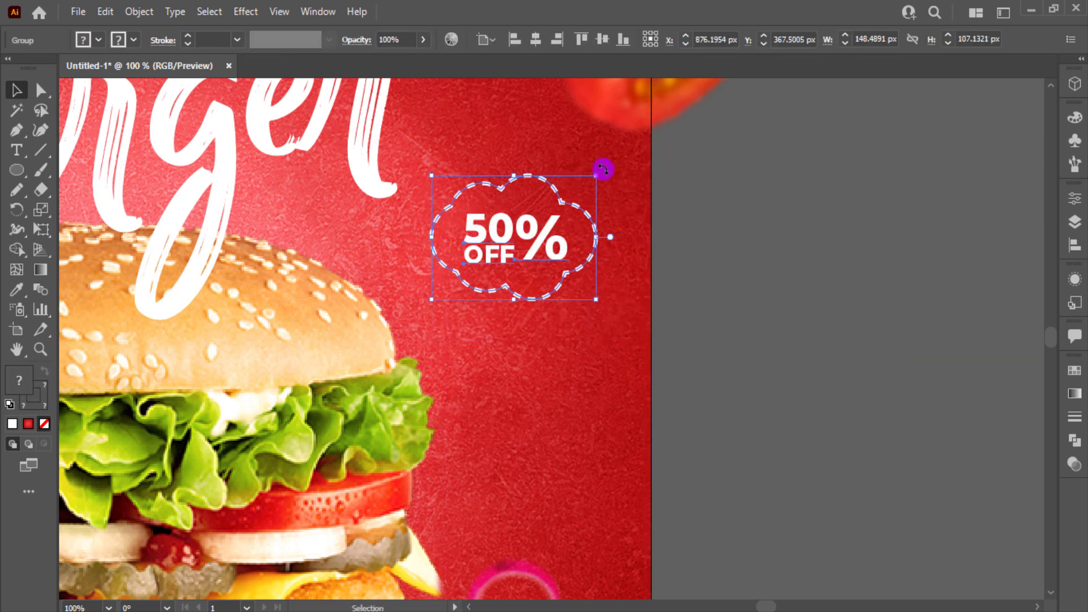
Step: Tilt the 50% OFF badge clockwise and shift it closer to the artboard's right edge
drag(602, 169, 617, 192)
drag(553, 238, 584, 238)
click(554, 392)
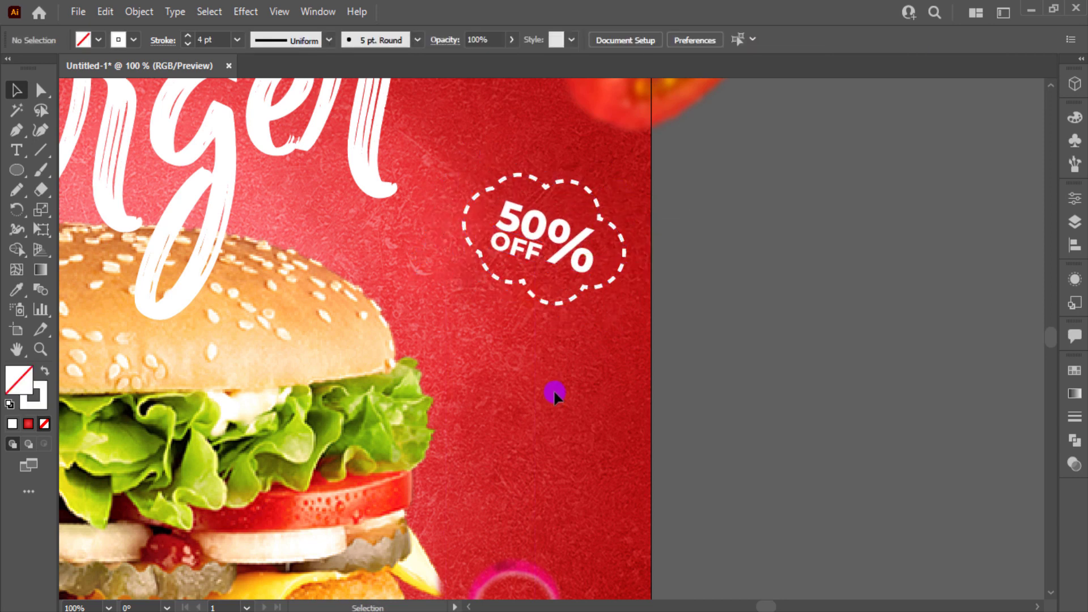
Step: Draw a looping dashed white line with the Pencil tool from the burger's right side up to the 50% OFF badge
scroll(554, 393, down, 3)
key(n)
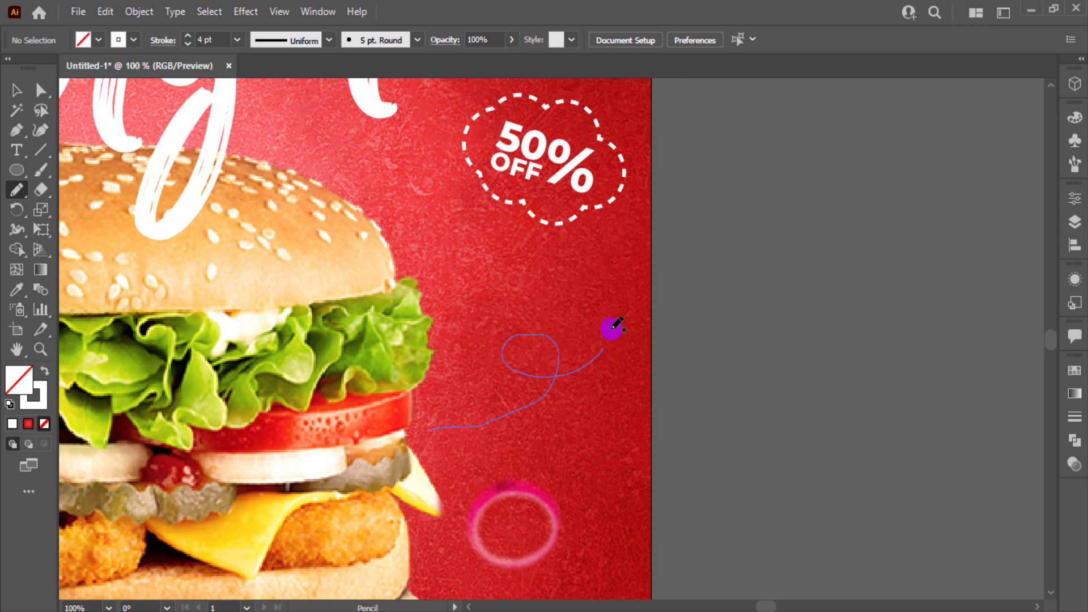
drag(593, 237, 591, 237)
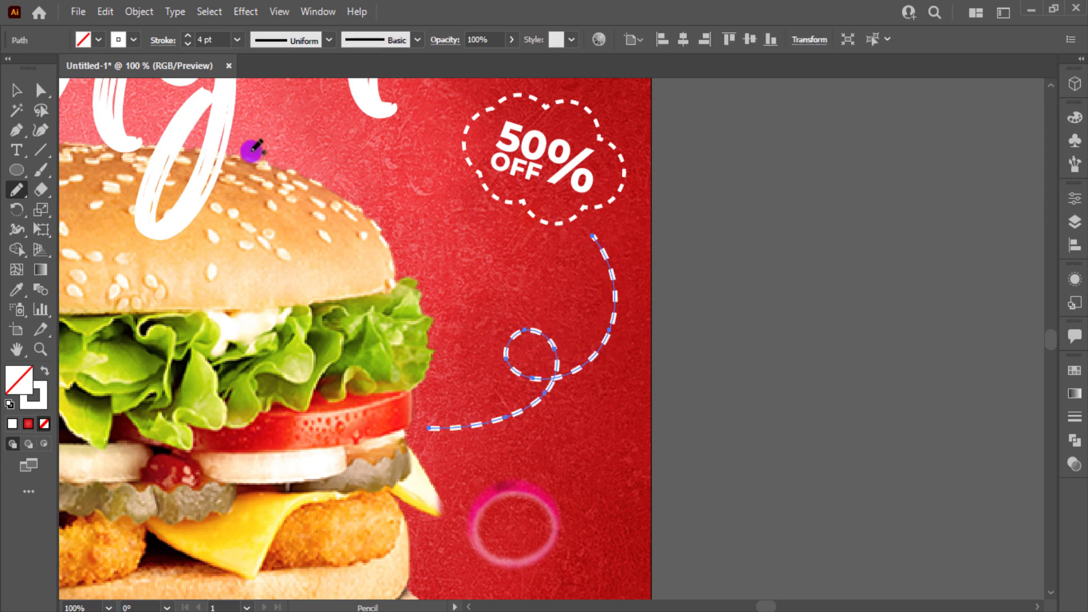
click(17, 90)
Step: Draw a small solid white triangle and place it as an arrowhead on the dashed line's upper end
drag(16, 169, 93, 249)
mouse_move(777, 243)
mouse_down()
mouse_move(798, 261)
mouse_move(773, 199)
mouse_move(768, 227)
mouse_move(590, 243)
mouse_up()
key(Down)
key(shift+x)
click(23, 104)
click(772, 239)
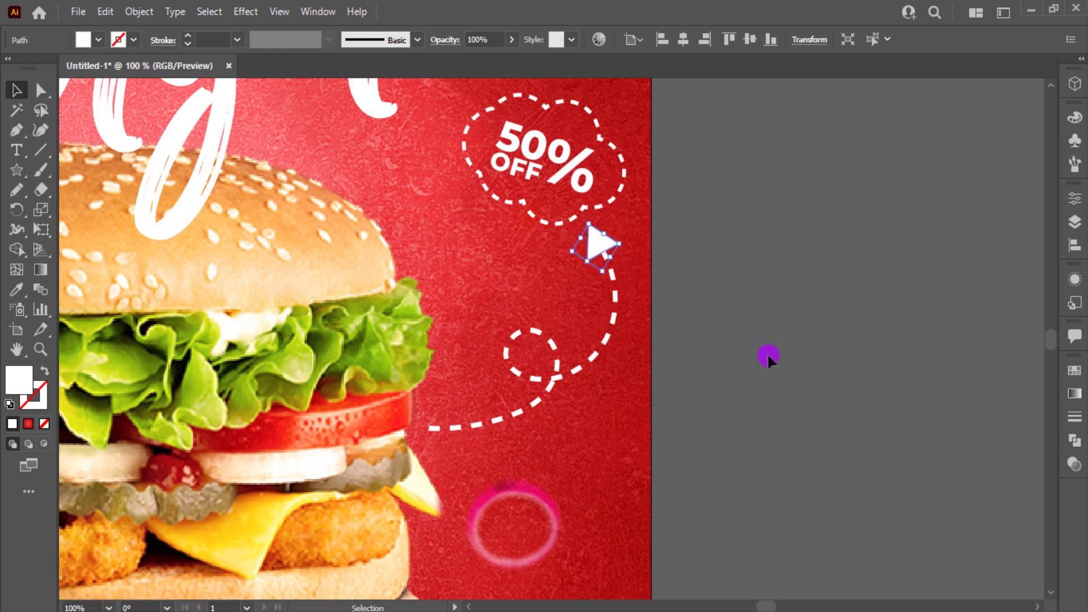
click(807, 377)
key(ctrl+0)
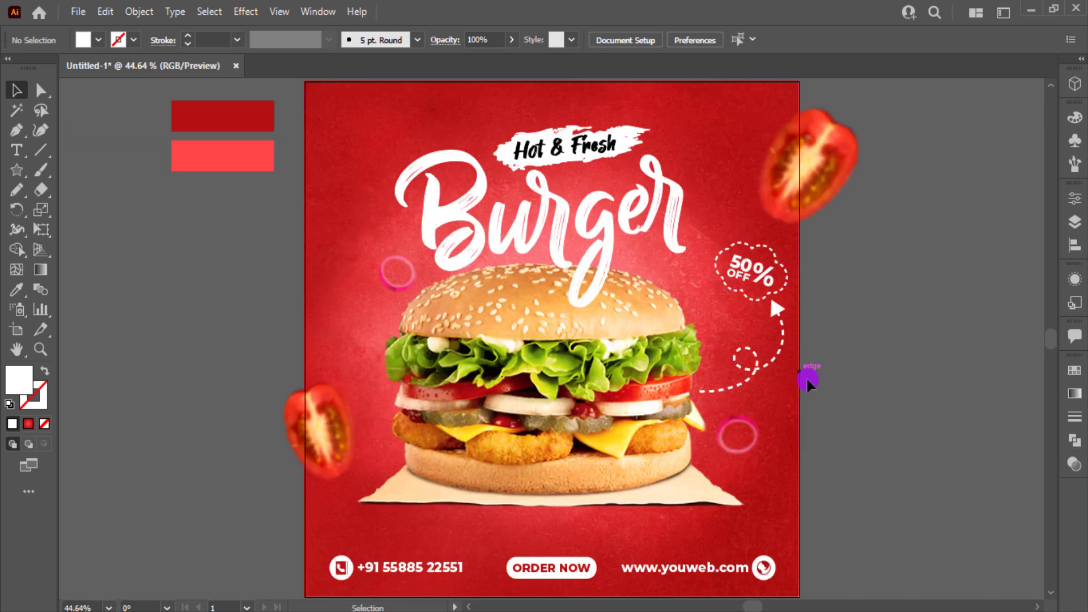
Step: Draw a white rectangle 72 px wide left of the artboard, with a shallower one below it that has rounded lower corners
scroll(807, 378, up, 1)
scroll(759, 288, down, 1)
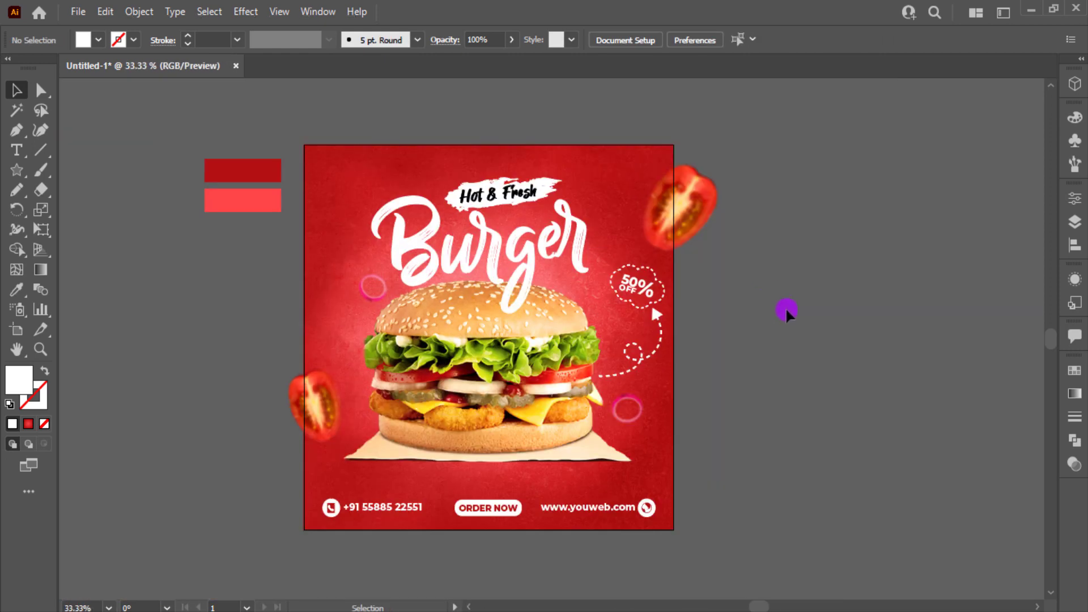
scroll(785, 310, left, 2)
scroll(402, 315, left, 2)
drag(16, 170, 80, 173)
scroll(408, 245, up, 2)
scroll(386, 267, right, 2)
scroll(383, 237, up, 1)
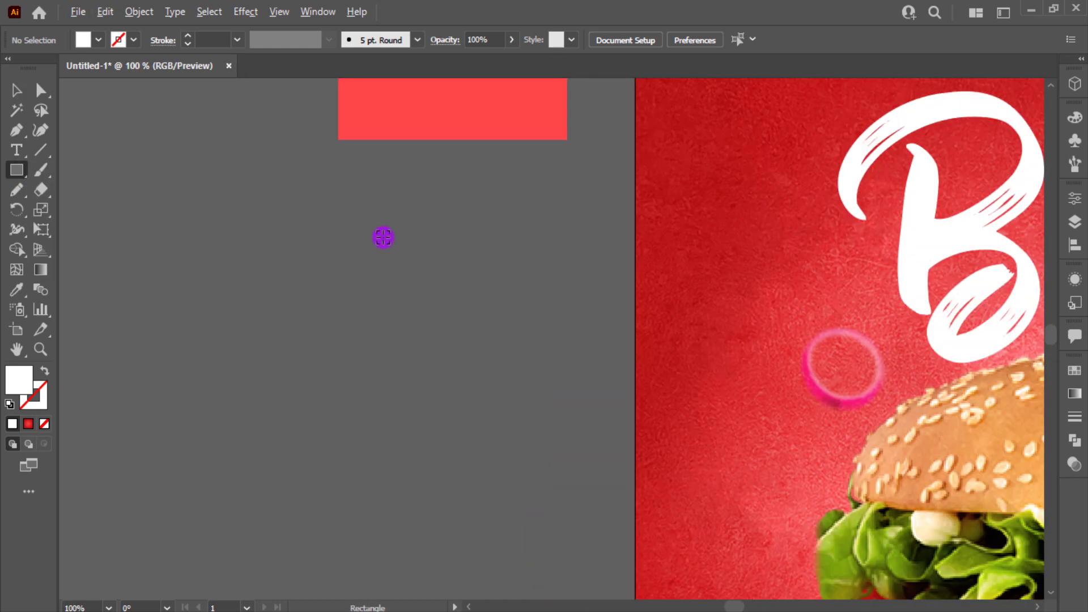
mouse_move(379, 207)
mouse_down()
mouse_move(459, 274)
mouse_move(456, 264)
mouse_move(437, 348)
mouse_move(415, 324)
mouse_move(365, 319)
mouse_move(485, 335)
mouse_move(445, 314)
mouse_up()
key(v)
key(a)
key(v)
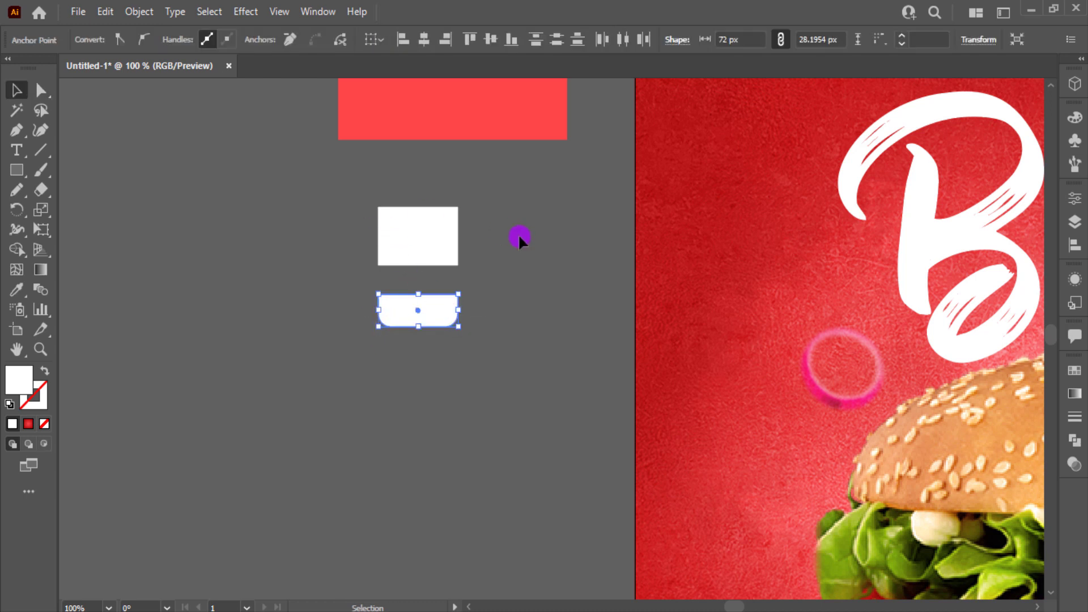
Step: Round the upper rectangle's two top corners to 36 px to form a bun dome
click(454, 226)
key(a)
drag(316, 180, 430, 263)
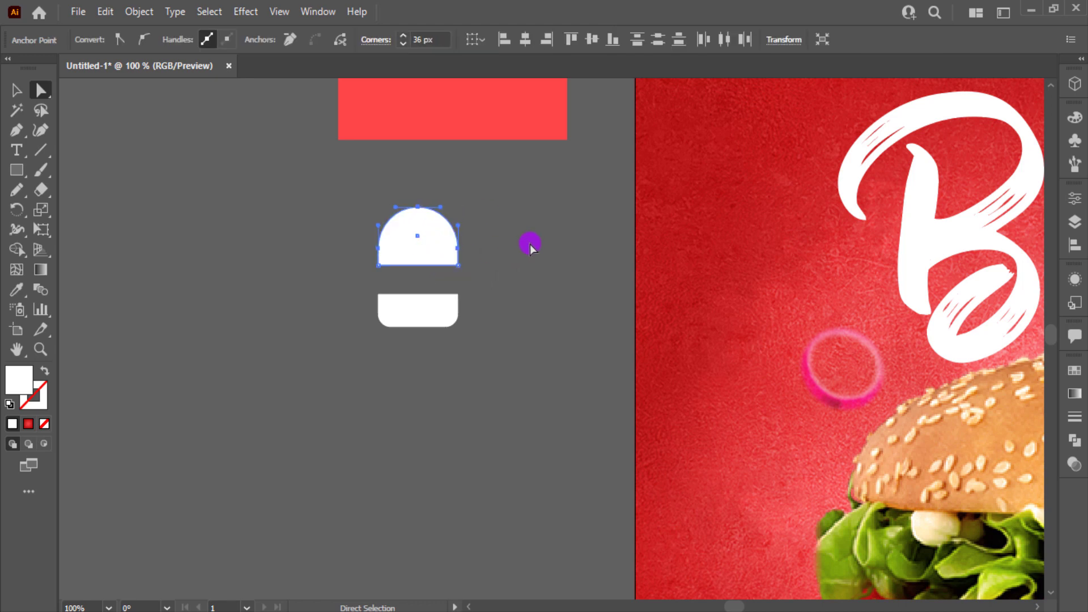
click(529, 244)
key(v)
Step: Reduce the heights of the bun dome and the lower bun shape by moving their straight edges
scroll(448, 283, up, 1)
scroll(448, 282, up, 2)
scroll(448, 286, up, 1)
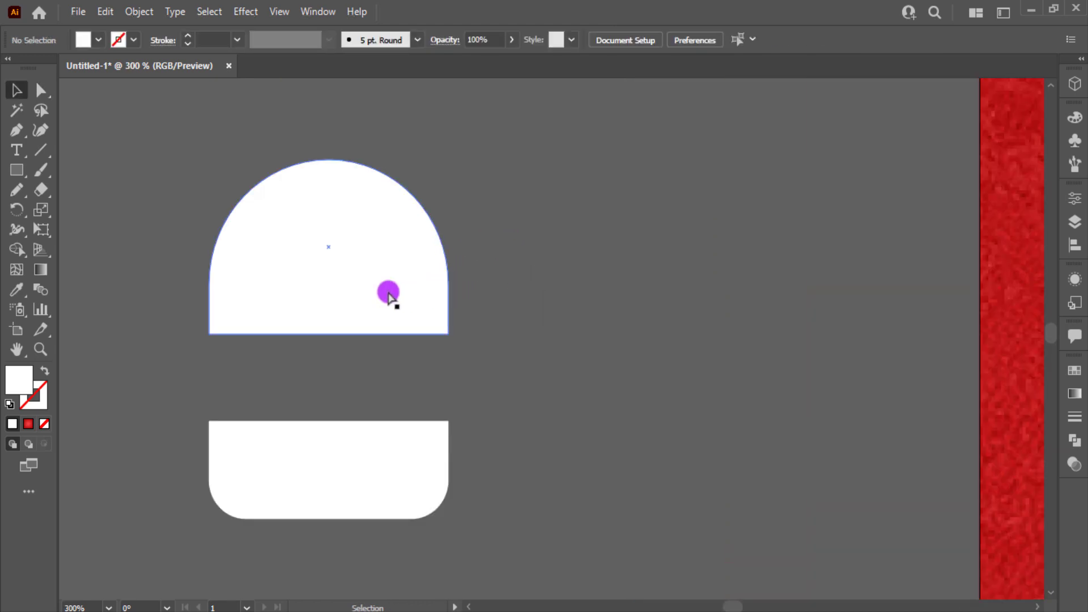
key(a)
drag(491, 355, 491, 355)
drag(338, 335, 324, 301)
click(335, 423)
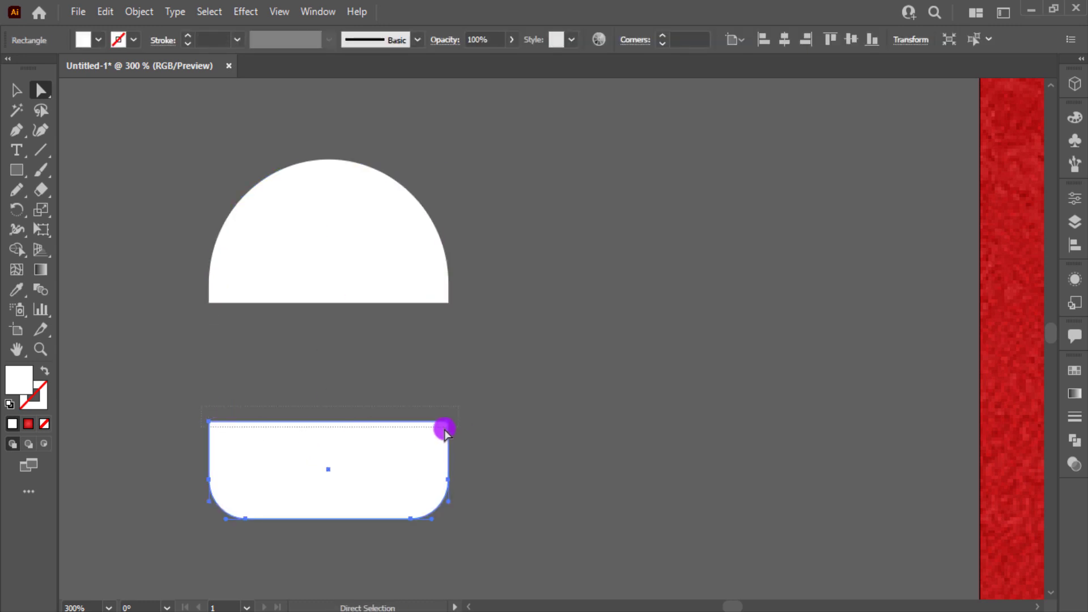
drag(340, 425, 299, 404)
key(v)
click(565, 358)
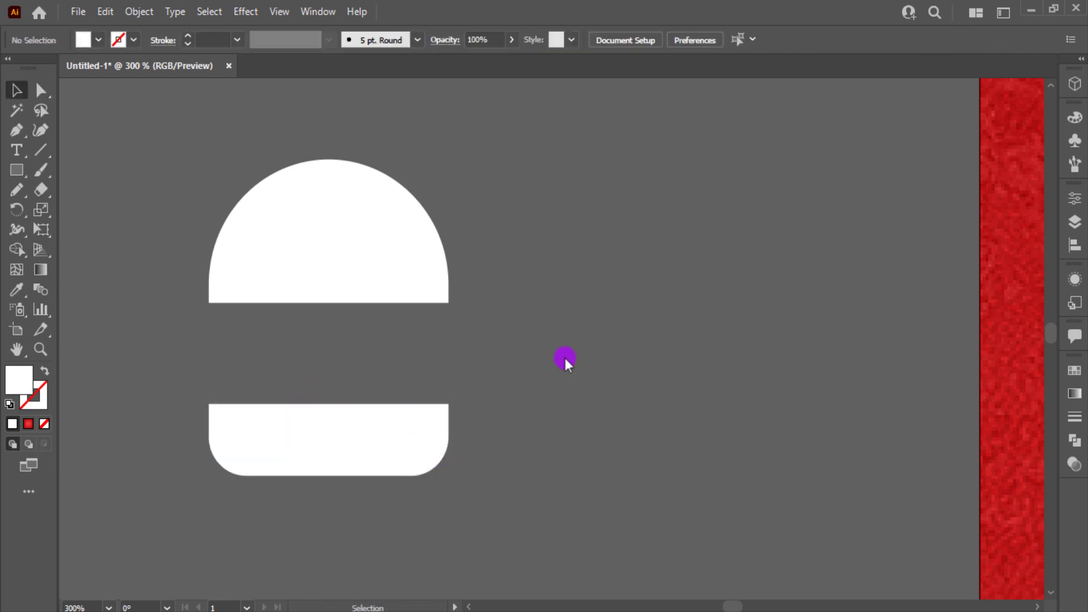
Step: Add the text LOGO beside the bun shapes
click(16, 151)
click(554, 275)
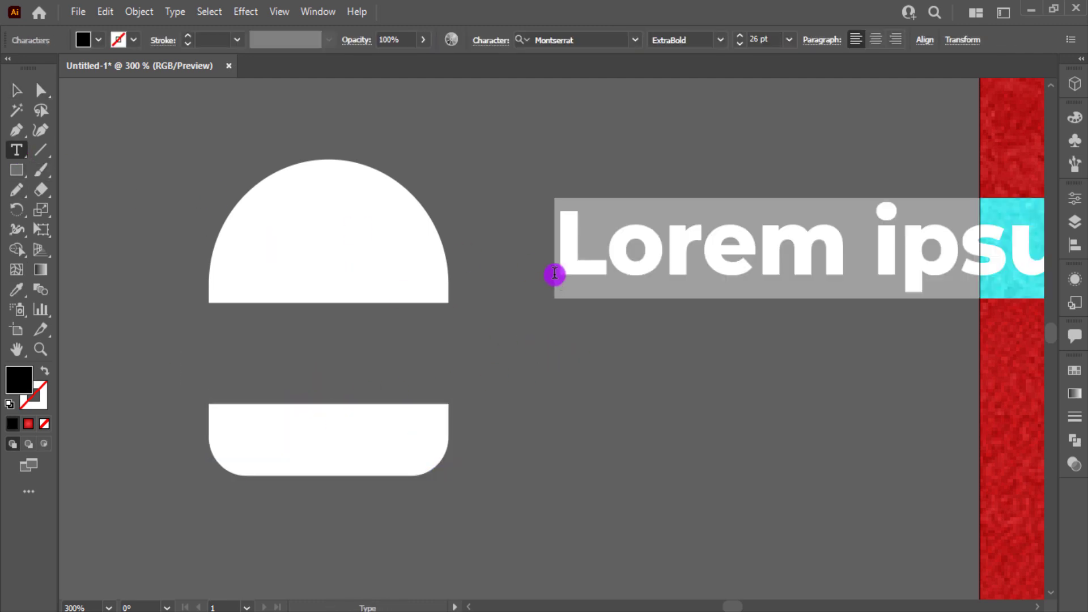
text(LOGO)
click(16, 90)
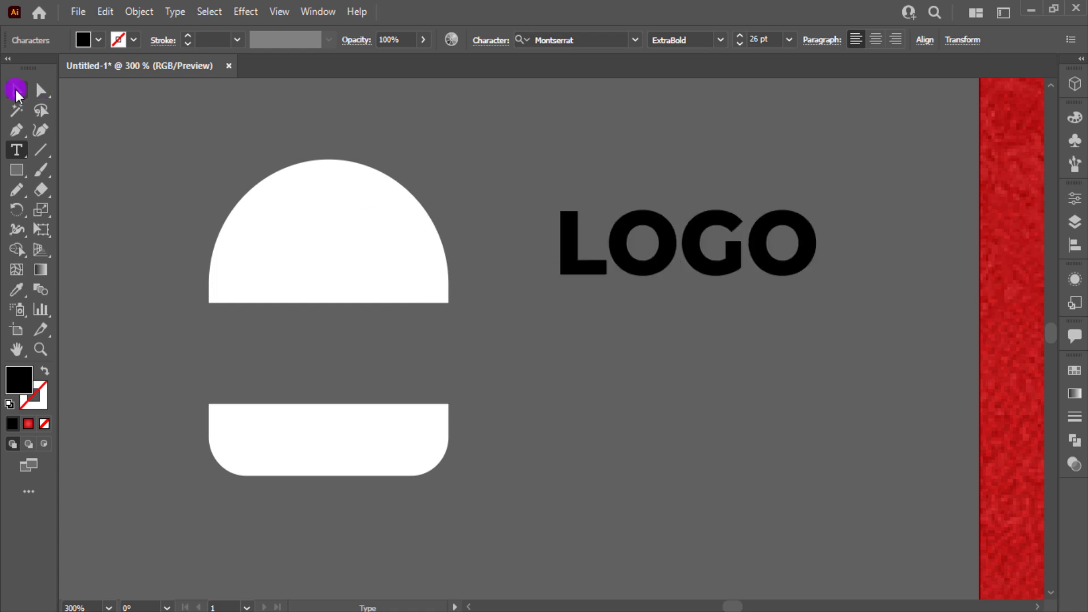
Step: Place a copy of the LOGO text directly below it and change its wording to HERE
click(595, 231)
drag(717, 255, 723, 340)
double_click(723, 339)
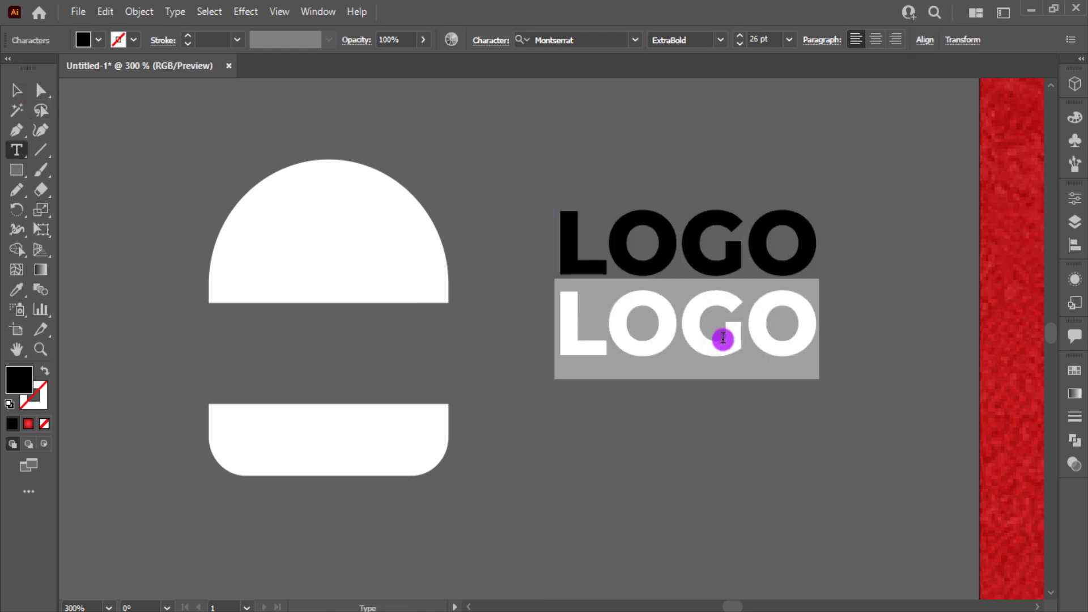
text(HERE)
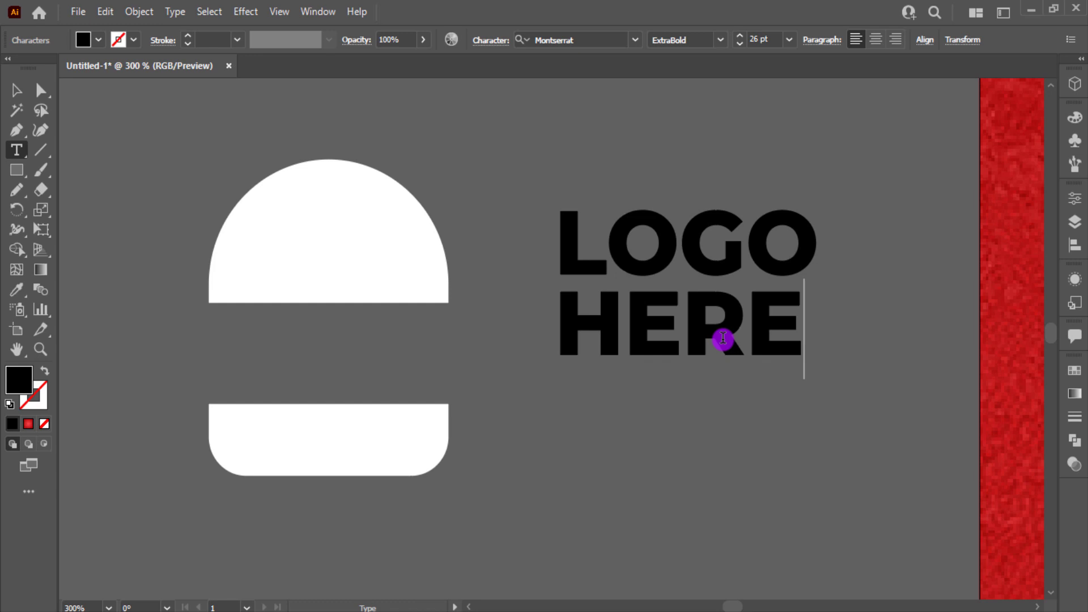
ctrl+click(198, 162)
click(29, 92)
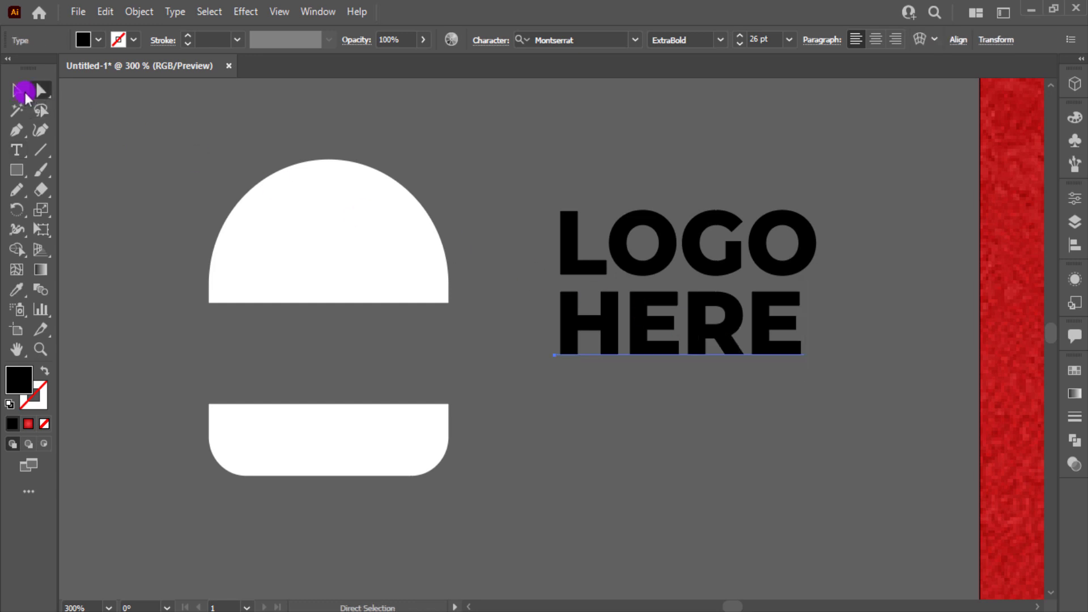
Step: Scale LOGO HERE to the bun's width, place it under the dome, and move the lower bun below the text
drag(804, 379, 776, 261)
drag(819, 382, 767, 364)
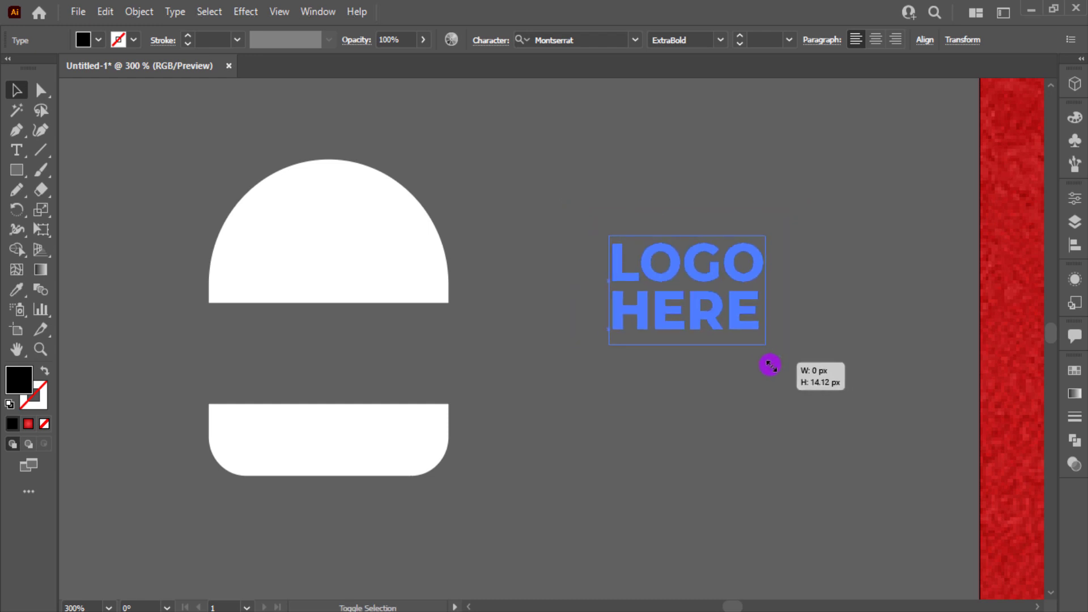
drag(723, 328, 462, 466)
click(363, 472)
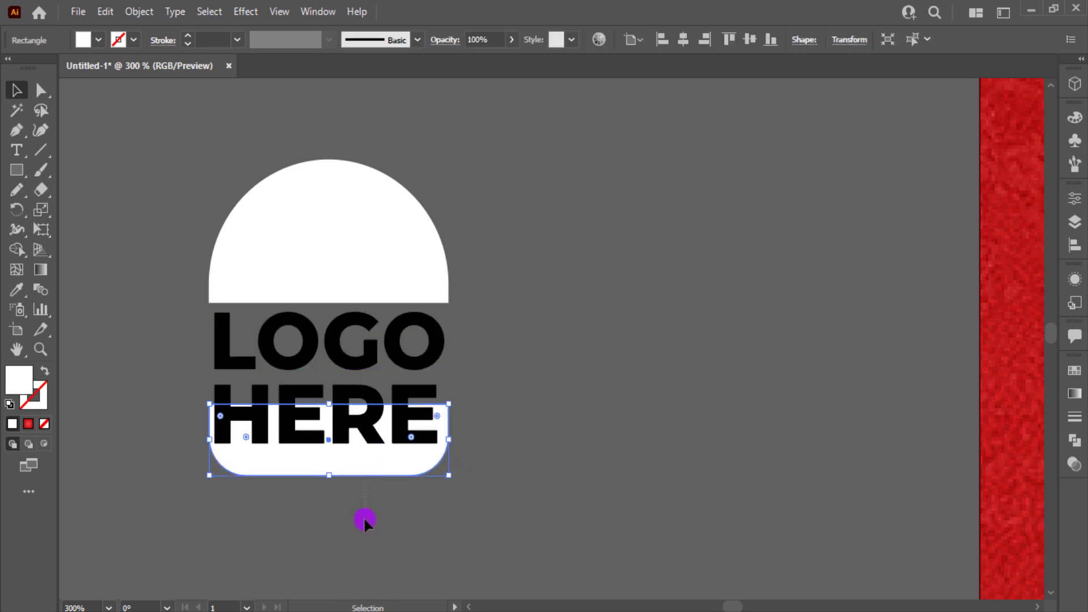
mouse_move(365, 521)
mouse_down()
mouse_move(367, 498)
mouse_move(367, 527)
mouse_up()
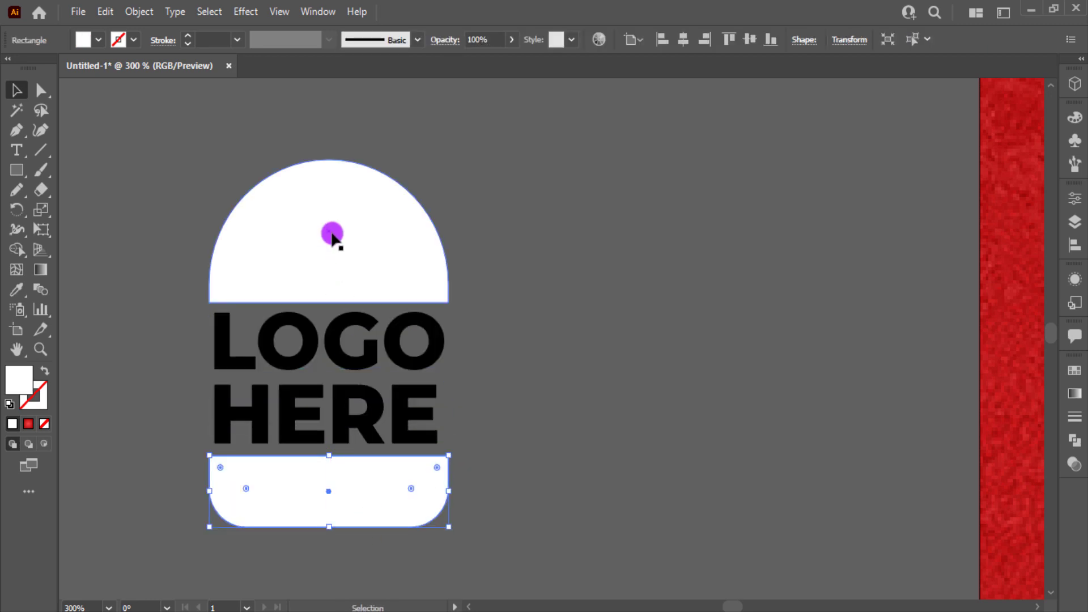
Step: Turn both bun shapes' white fills into unfilled white outlines with a 2 pt stroke
click(333, 239)
shift+click(362, 487)
key(shift+x)
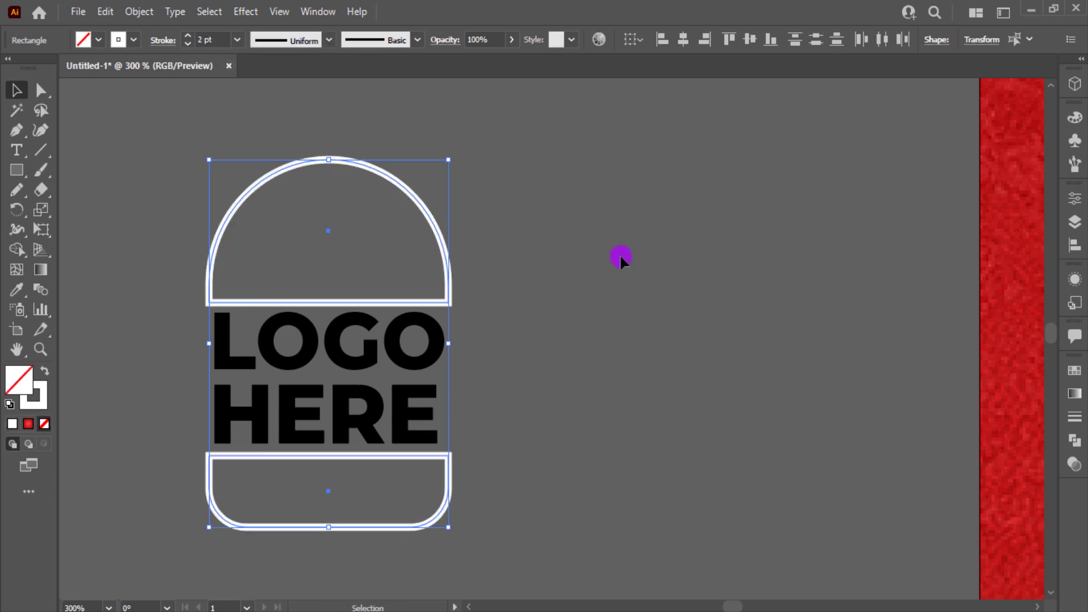
Step: Change the LOGO HERE text fill from black to white
click(547, 289)
click(371, 384)
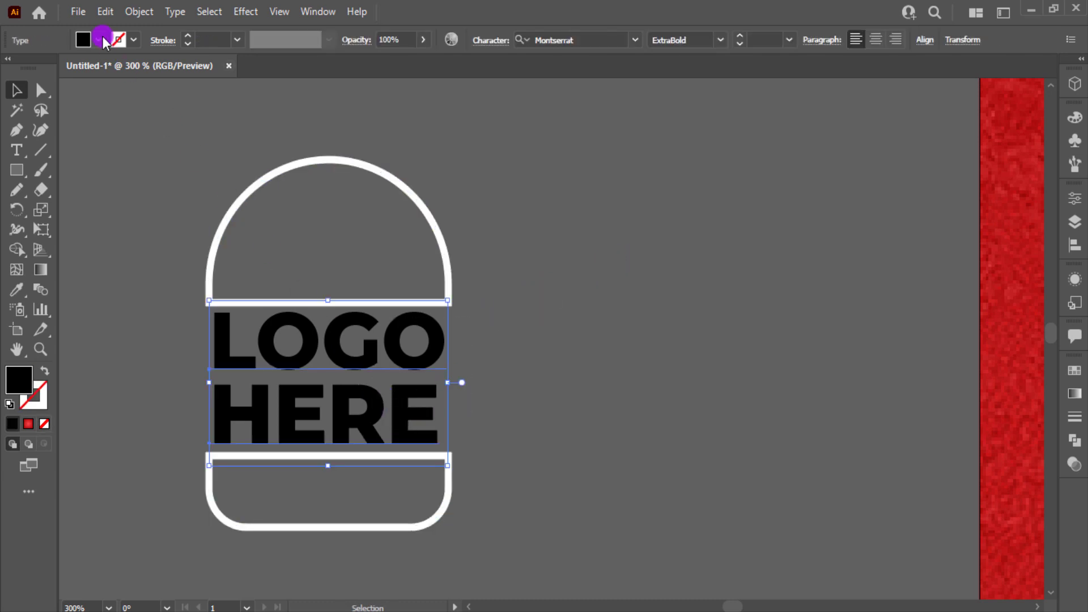
click(103, 43)
click(35, 72)
key(Escape)
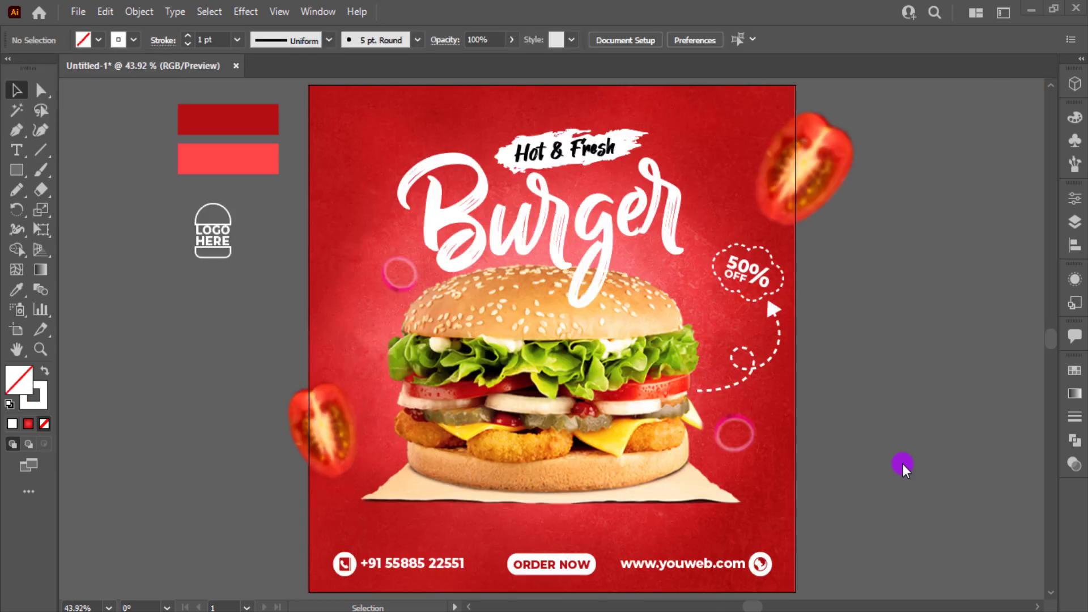
Step: Place the whole burger logo in the poster's upper-left corner and shift the two red colour samples further away from the artboard
drag(274, 271, 270, 270)
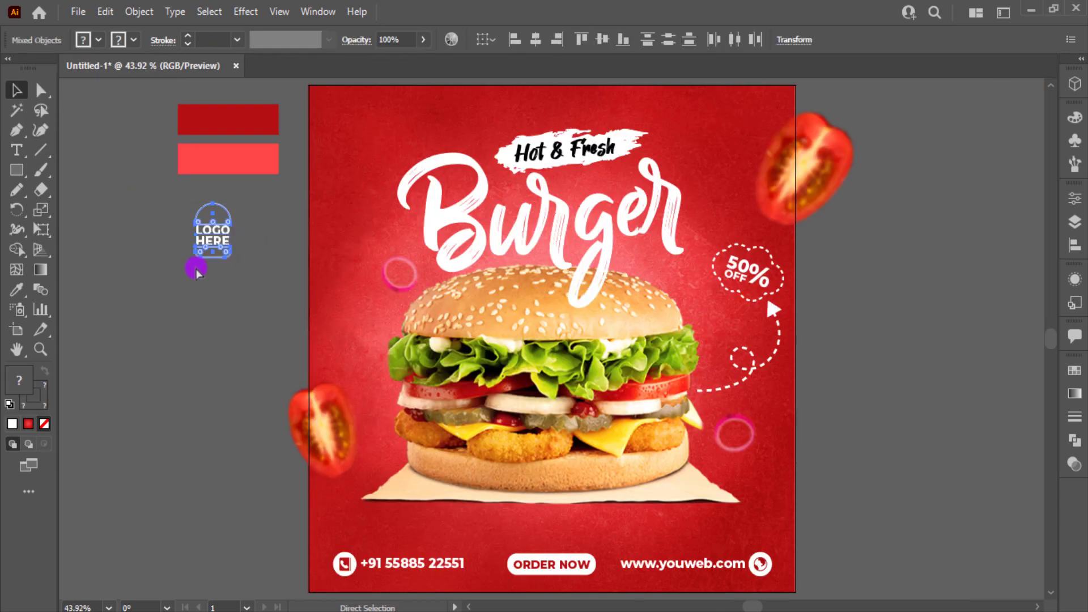
click(180, 267)
drag(218, 238, 361, 148)
drag(175, 107, 103, 164)
click(288, 170)
Step: Create a rectangle 1000 px wide and 1000 px high
click(17, 169)
click(186, 187)
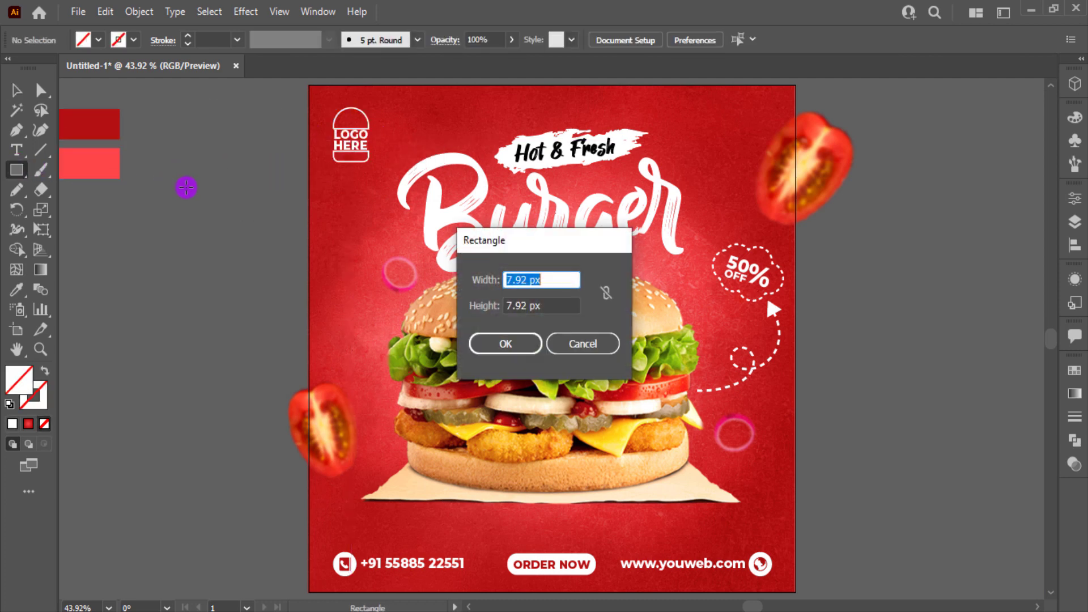
text(1000)
key(Tab)
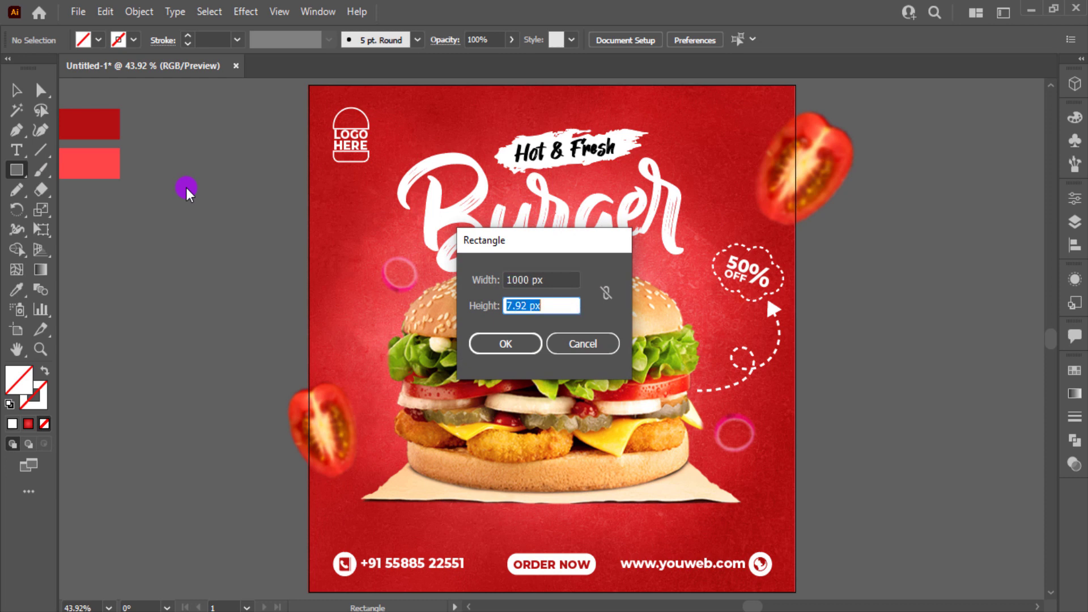
text(1000)
key(Return)
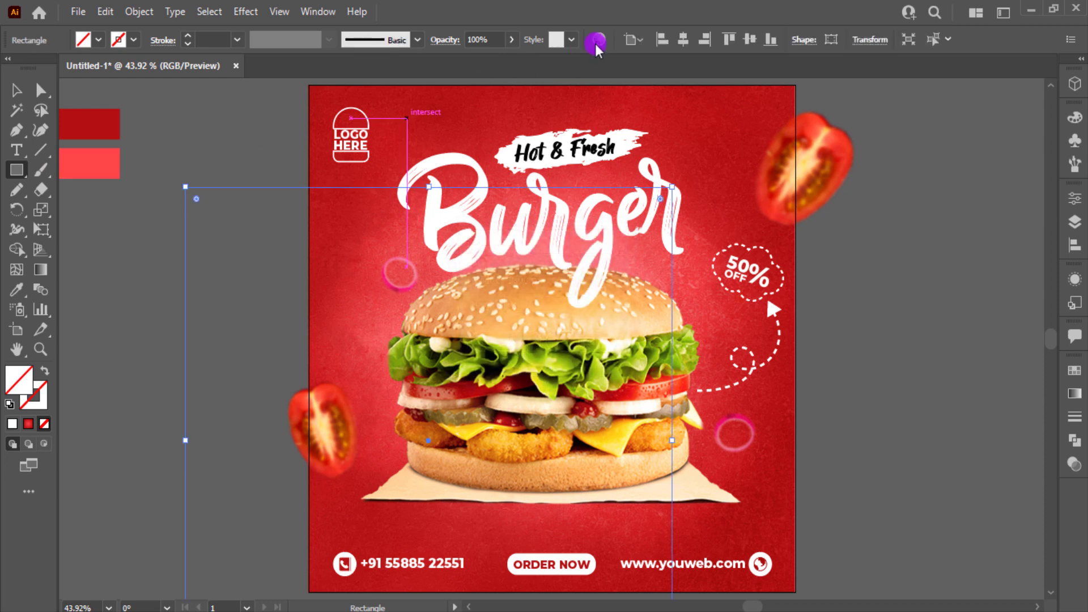
Step: Fill the square with dark green and centre it on the artboard so it covers the poster
click(98, 40)
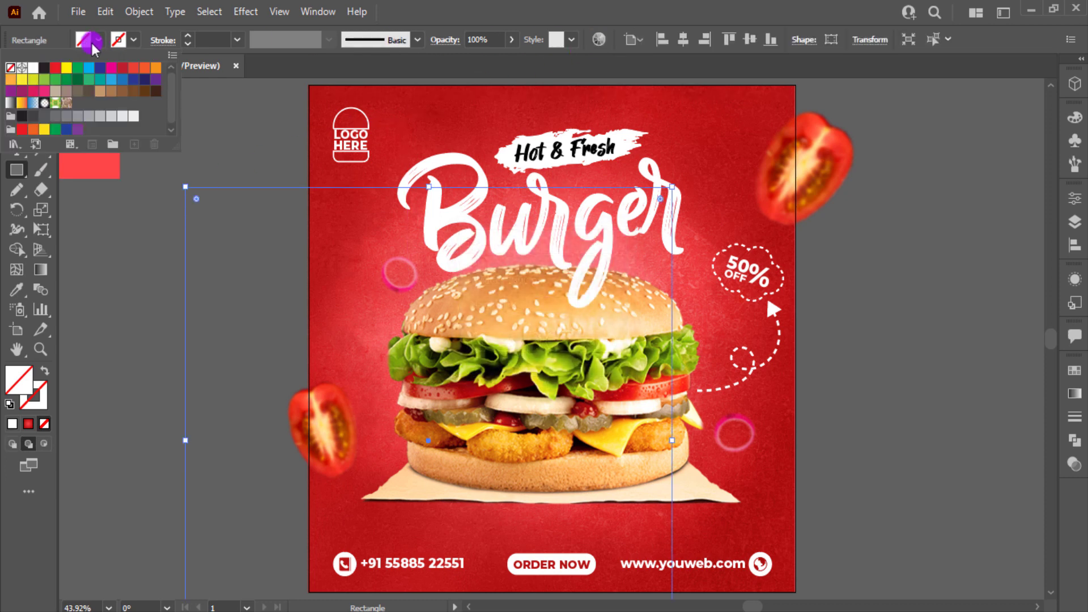
click(79, 79)
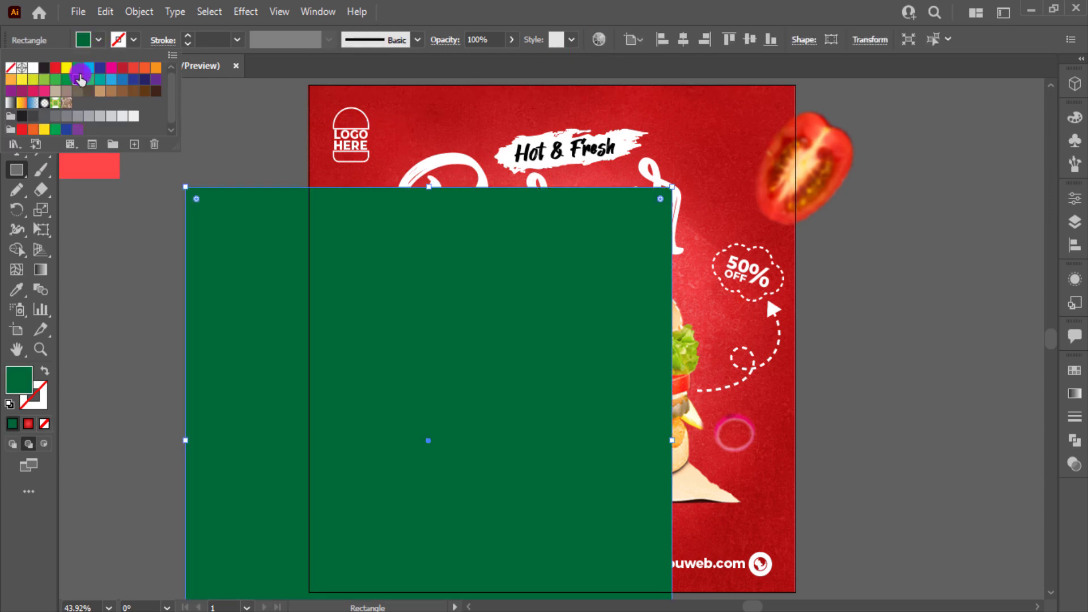
click(751, 39)
click(683, 39)
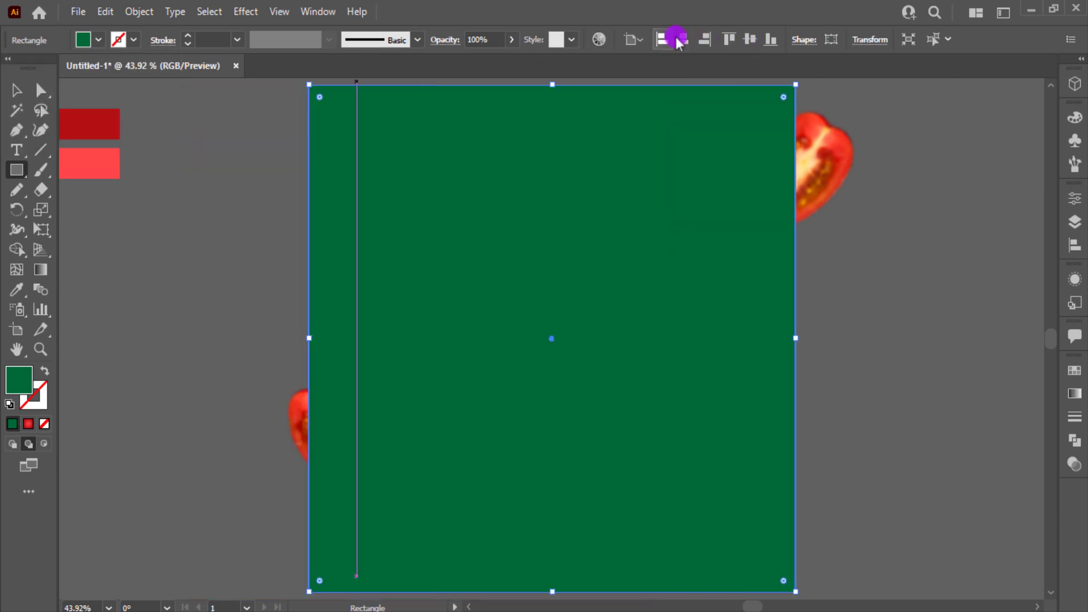
Step: Unlock all objects, select the poster artwork together with the green square, and make a clipping mask that trims everything to the artboard
click(16, 89)
click(198, 196)
key(ctrl+a)
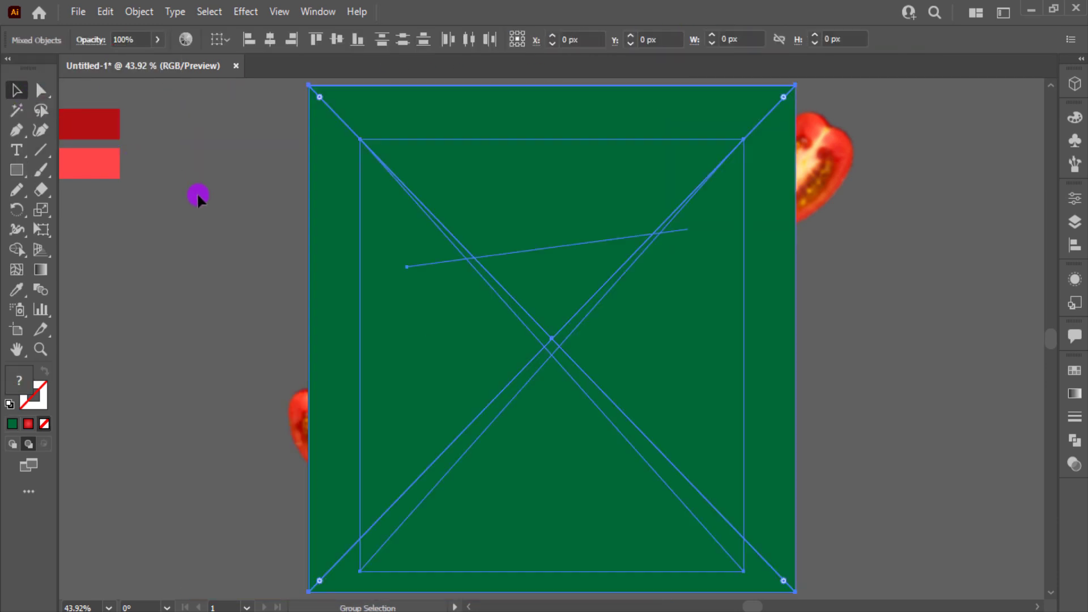
scroll(409, 290, down, 1)
scroll(409, 290, up, 1)
scroll(411, 293, down, 2)
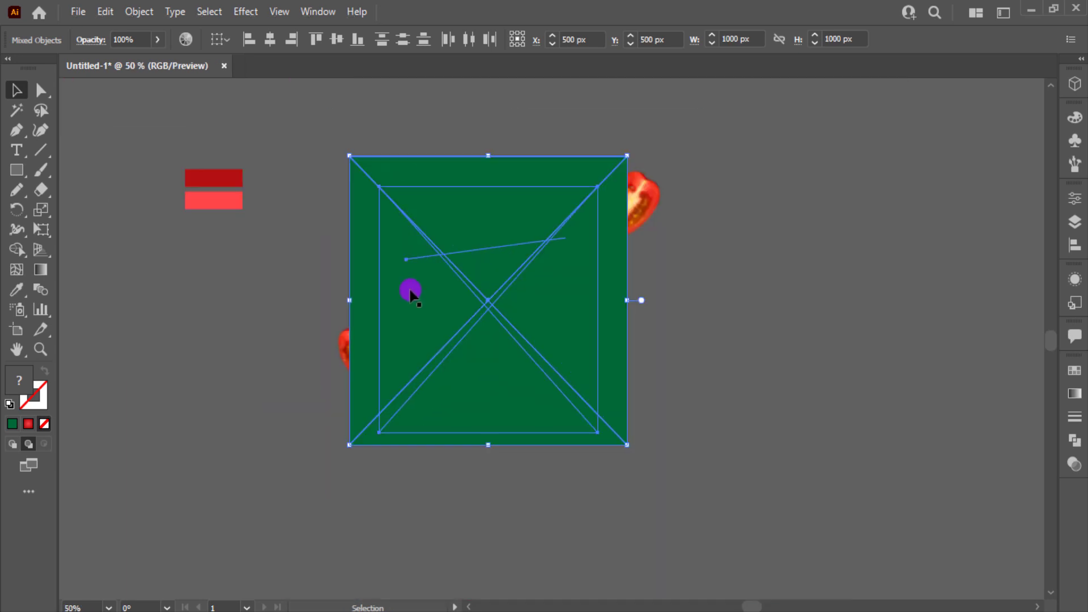
right_click(554, 357)
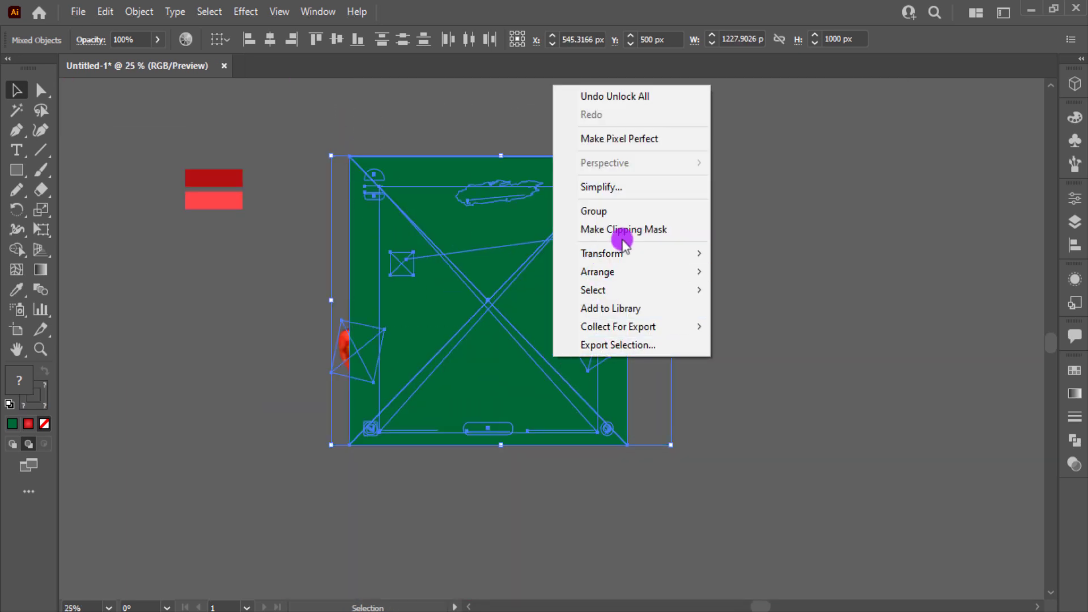
click(623, 227)
click(686, 300)
key(ctrl+0)
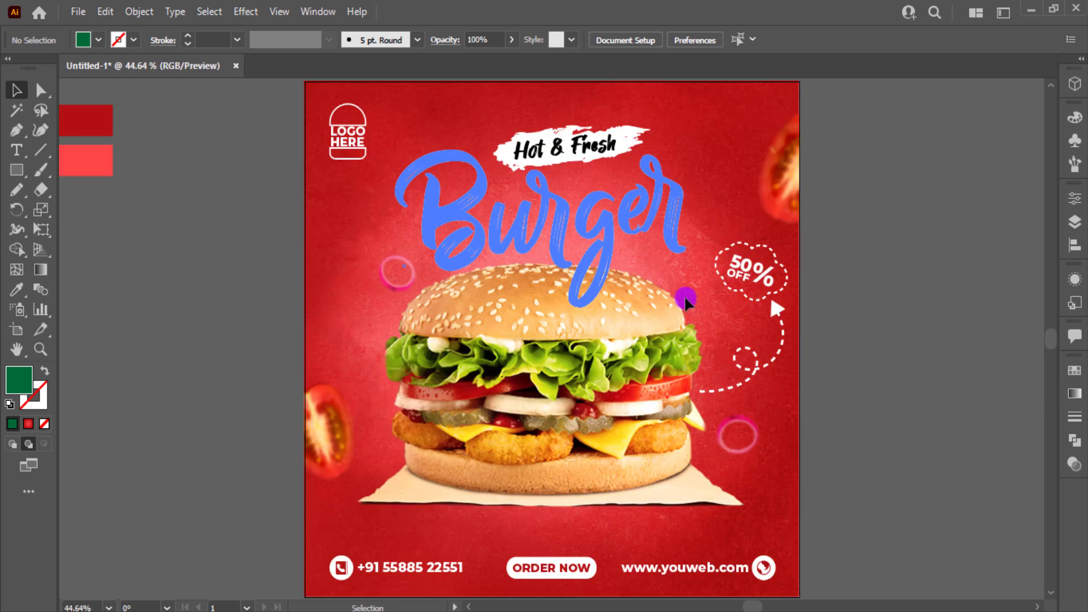